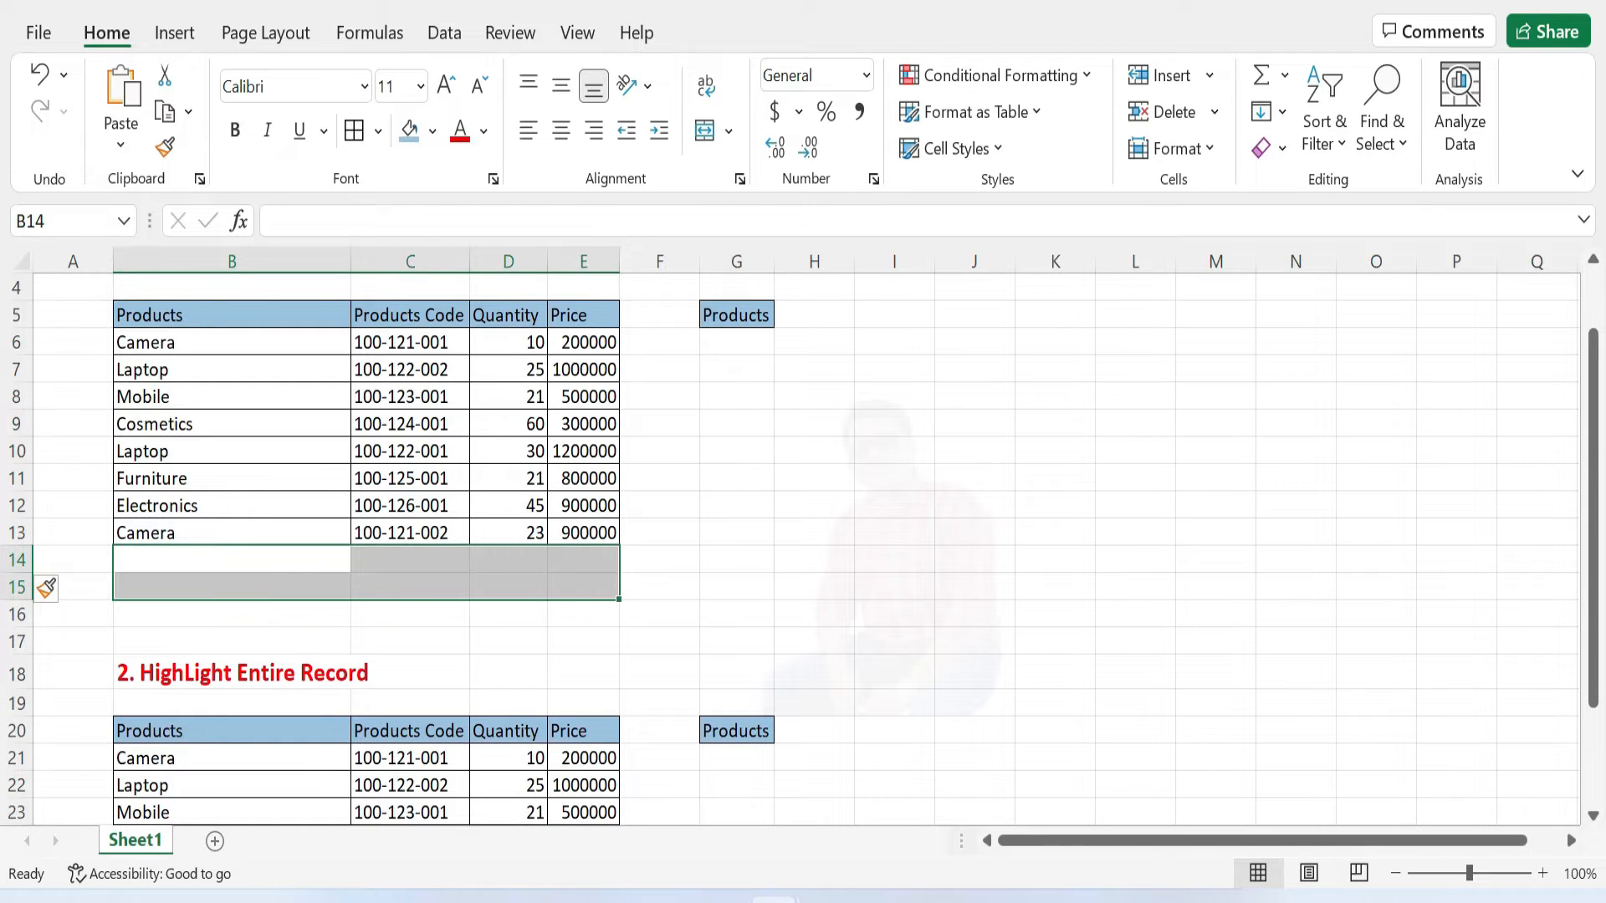
- Add cell borders to the empty rows under both product tables, B14:E15 and B29:E31
left_click(354, 129)
left_click(765, 529)
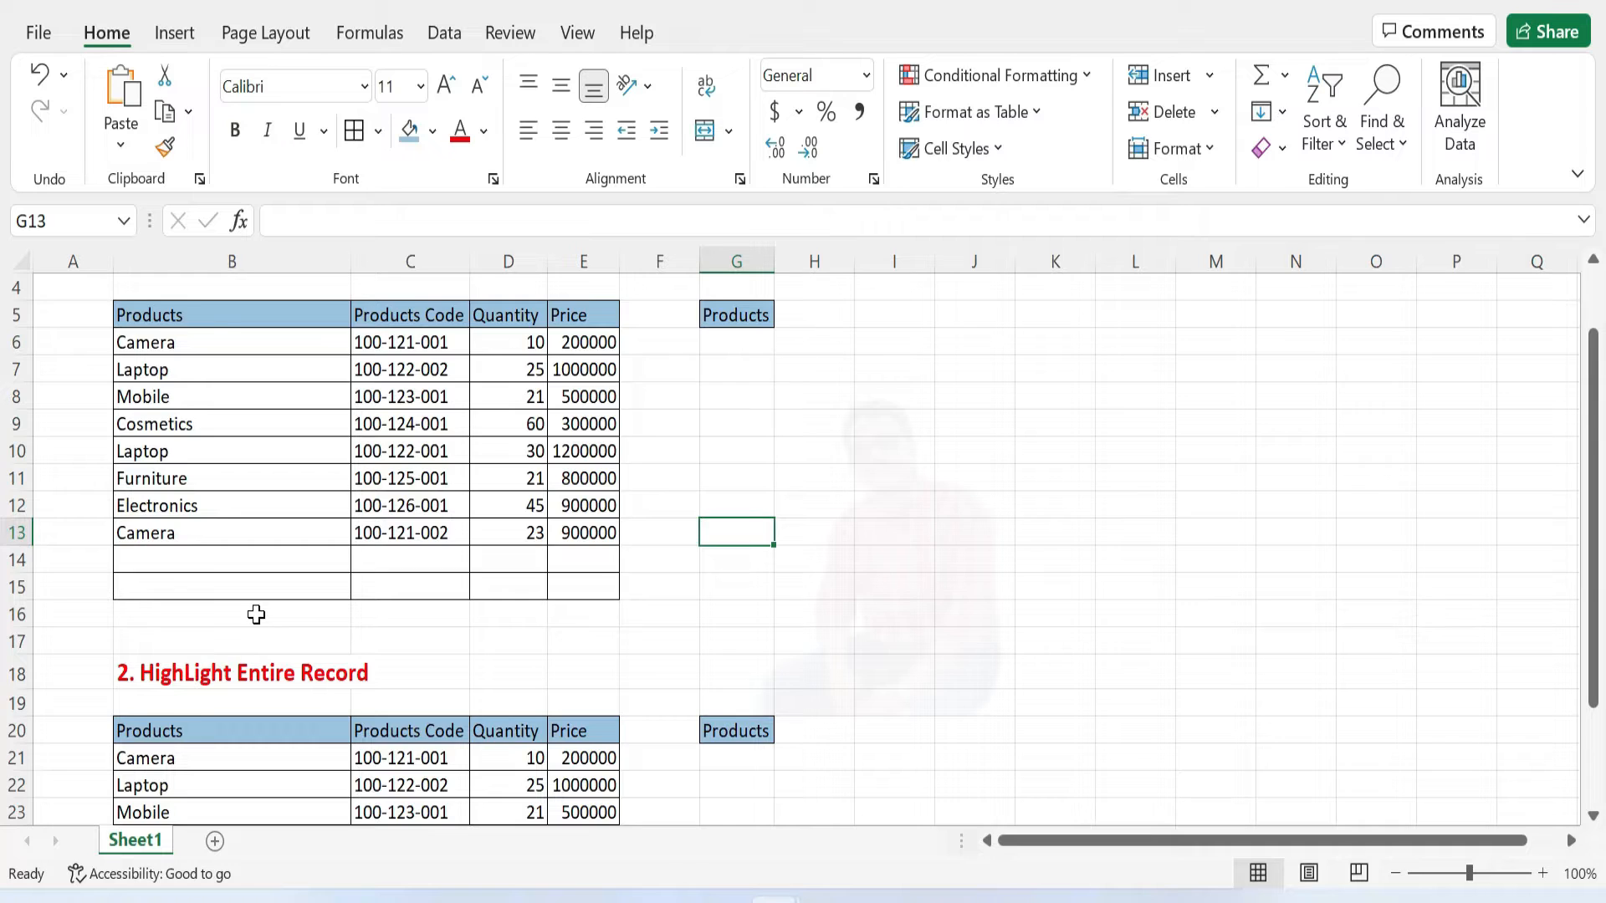
scroll(256, 615, "up", 1)
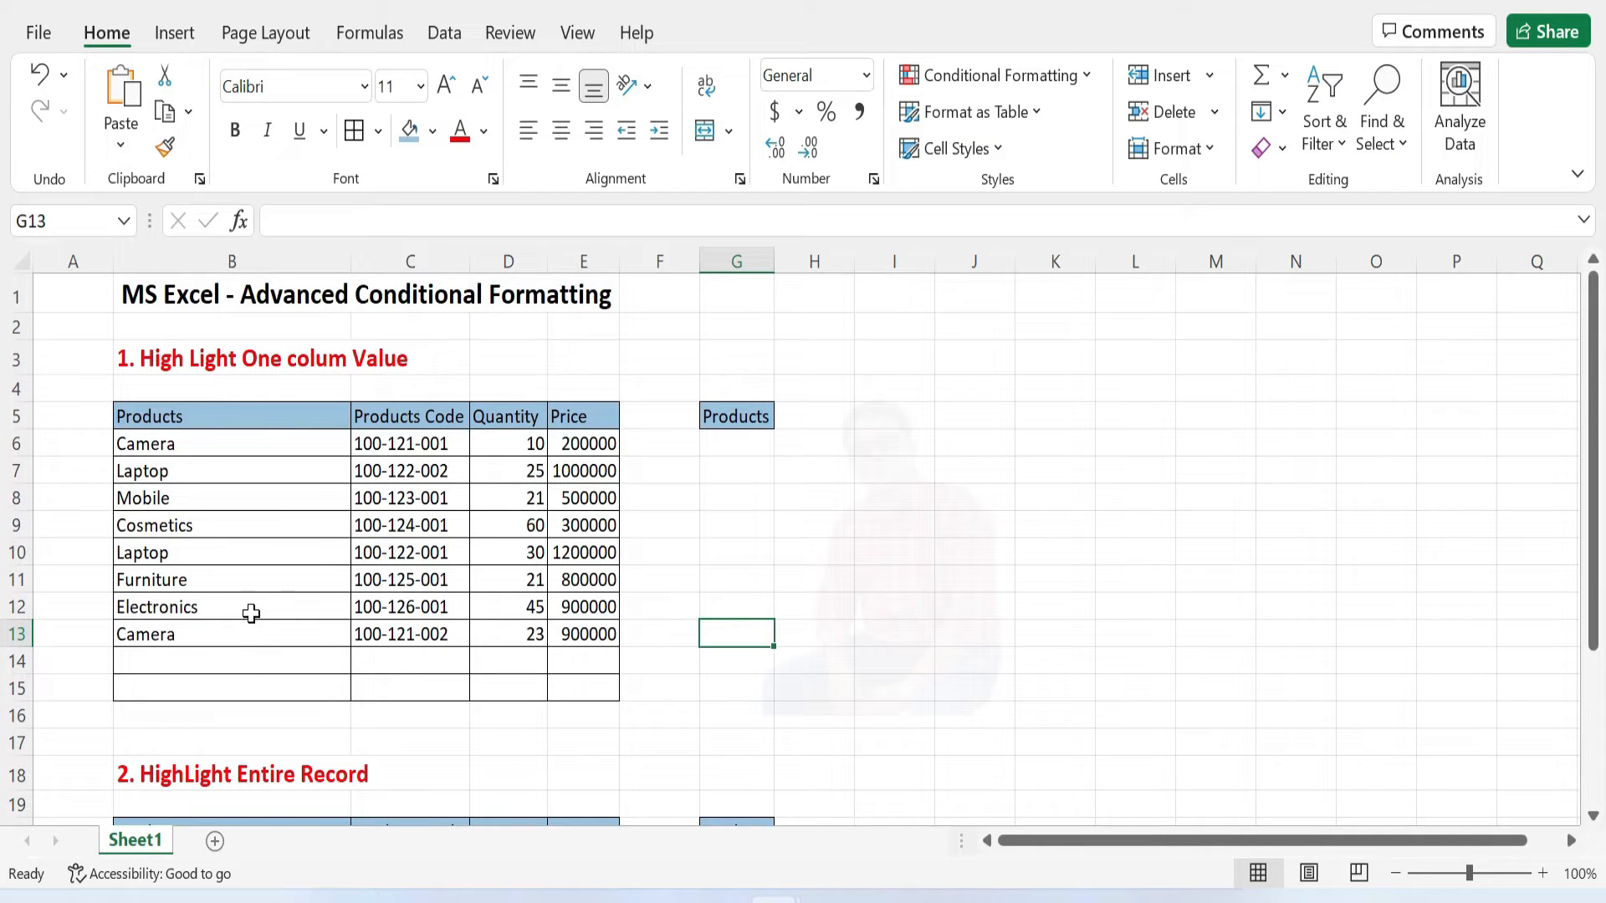
scroll(266, 661, "down", 3)
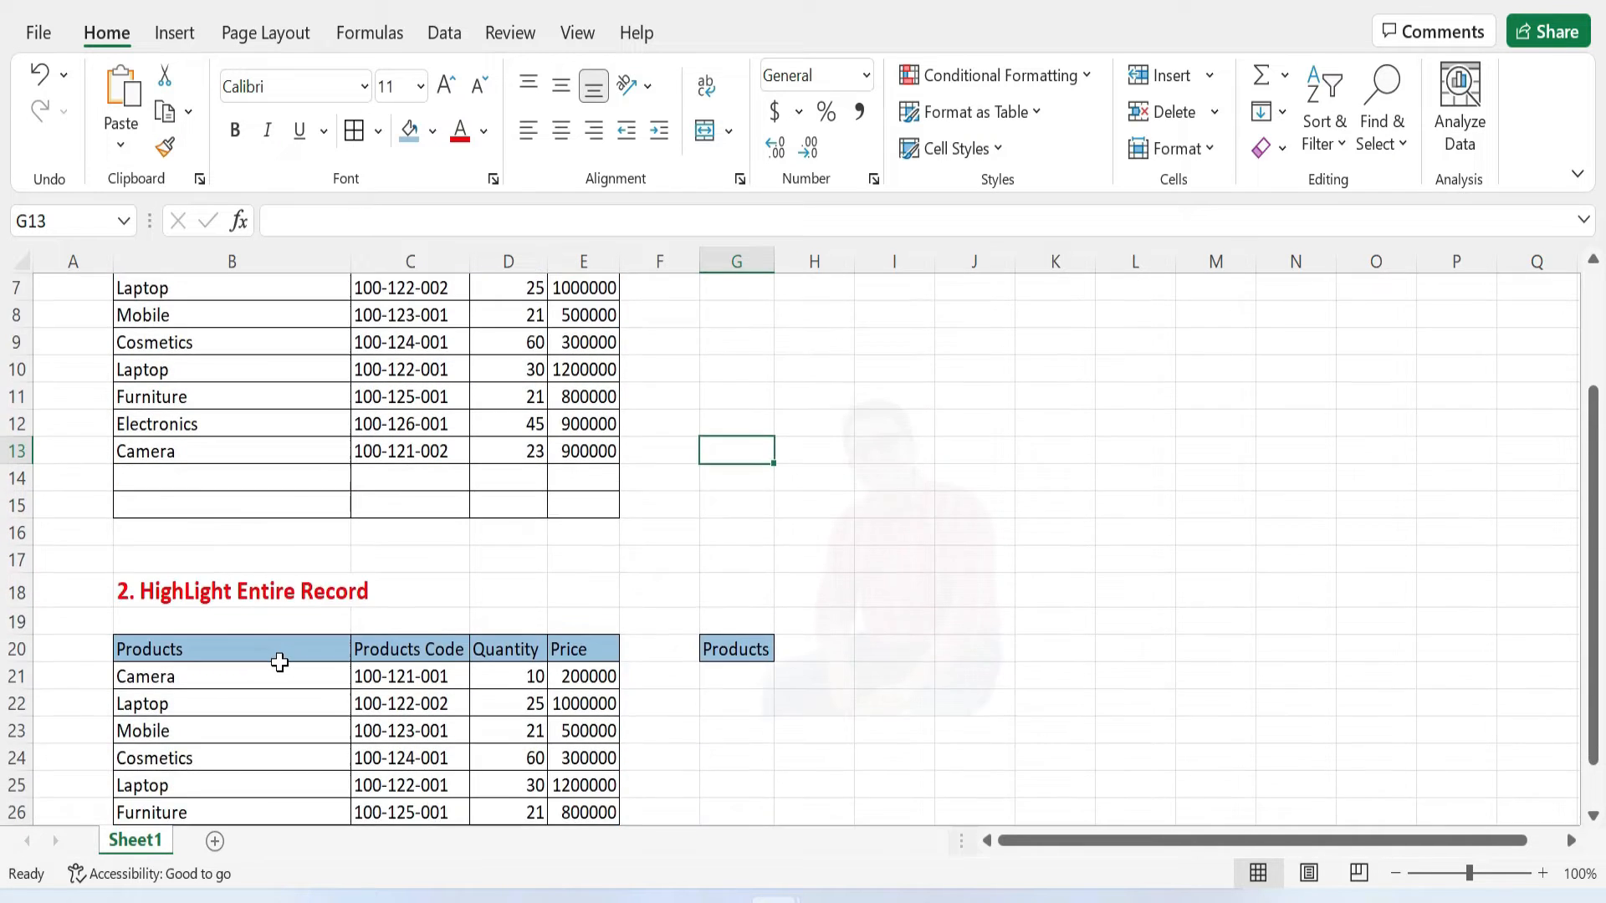
scroll(487, 599, "down", 1)
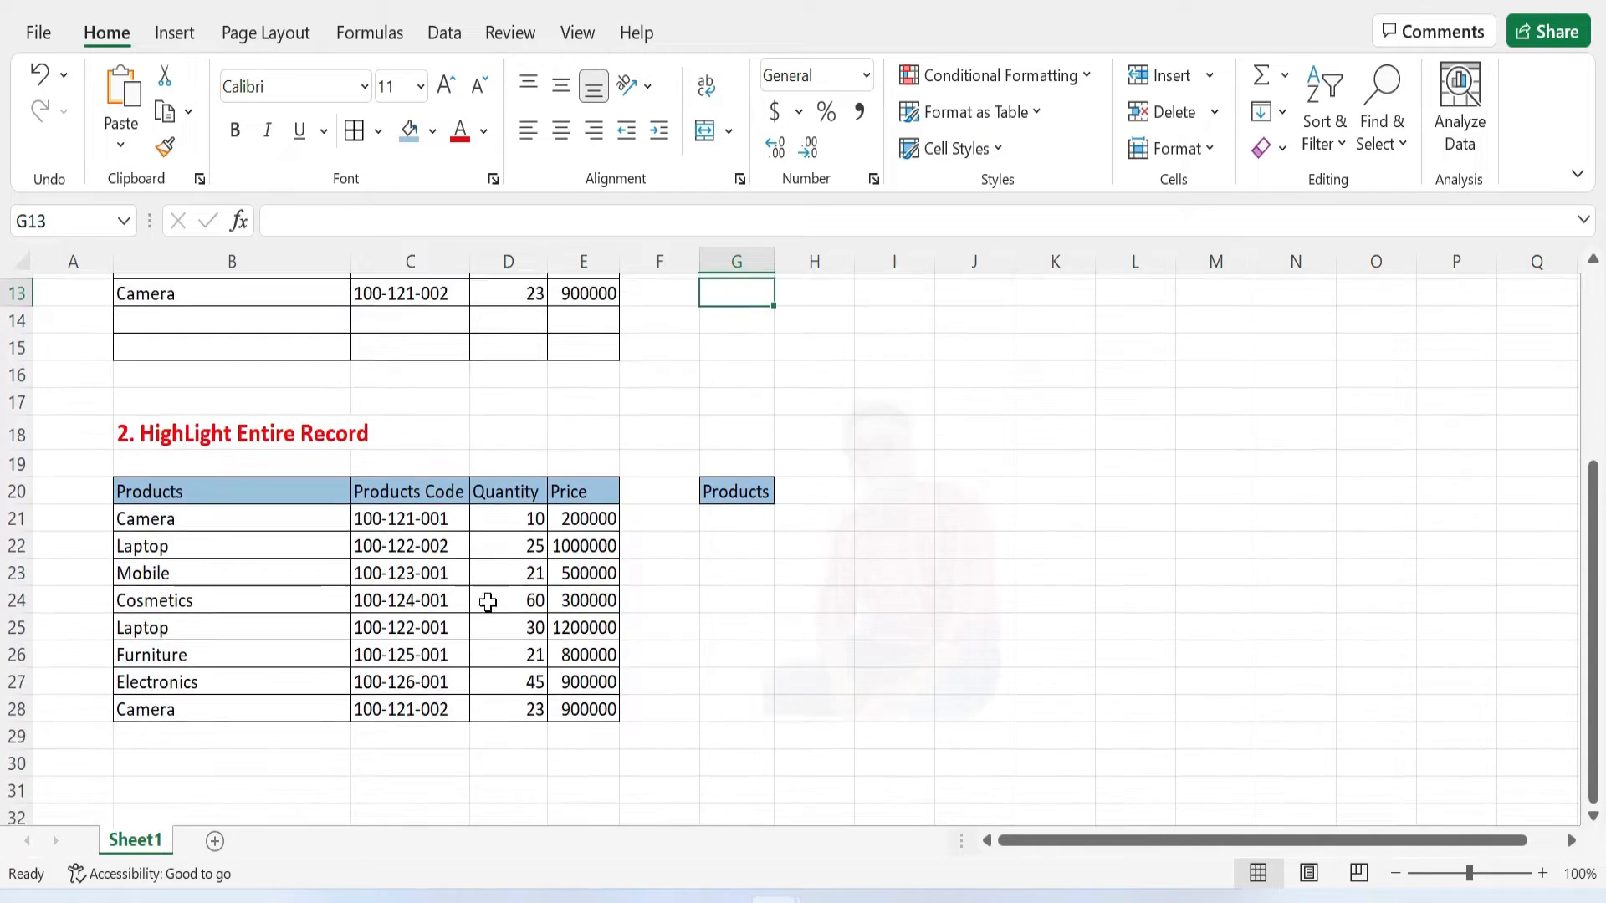
left_click_drag(168, 720, 602, 794)
left_click(352, 130)
scroll(508, 406, "down", 2)
left_click(462, 510)
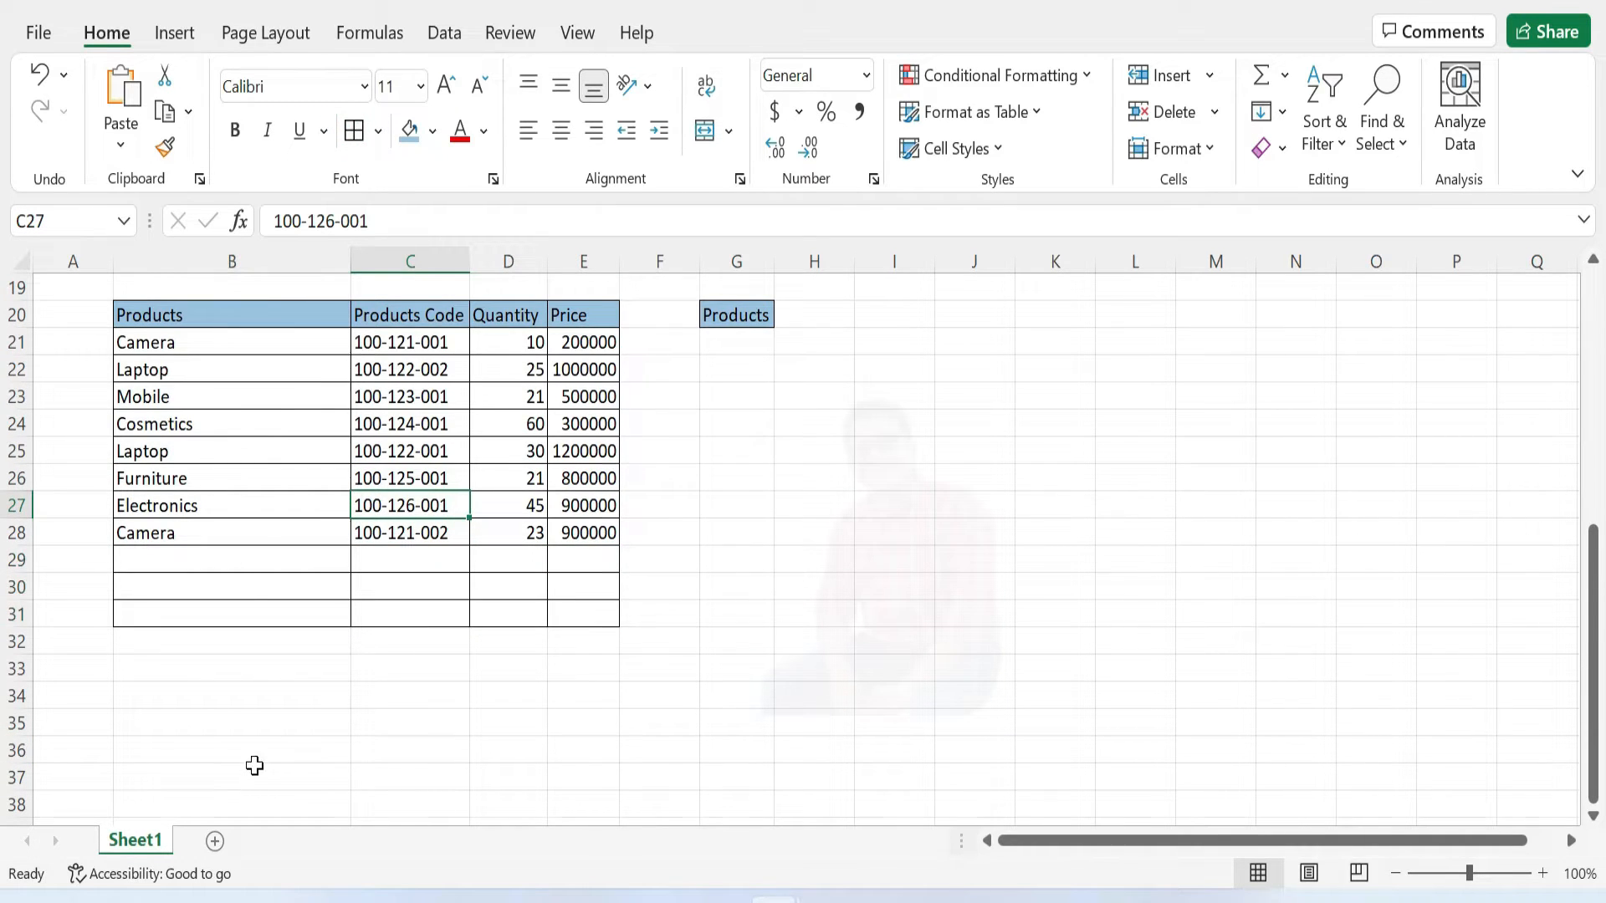
- Examine the two Camera records in the HighLight Entire Record table by selecting B21:E21 and B28:E28 together
scroll(251, 765, "down", 6)
scroll(254, 745, "up", 7)
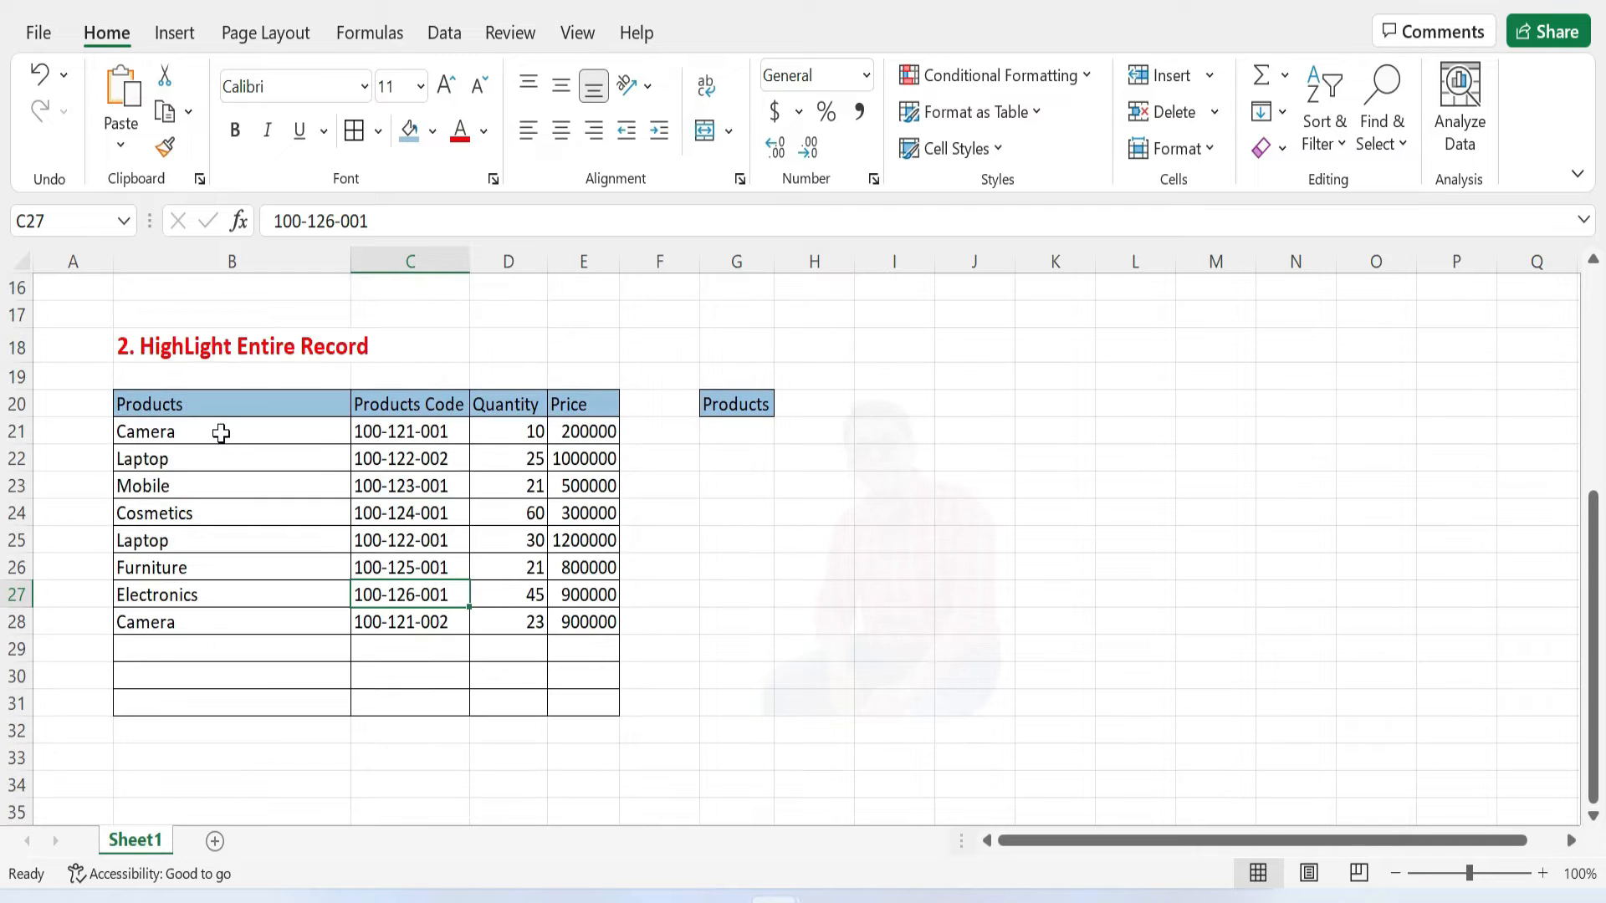
left_click(761, 433)
left_click_drag(170, 432, 579, 432)
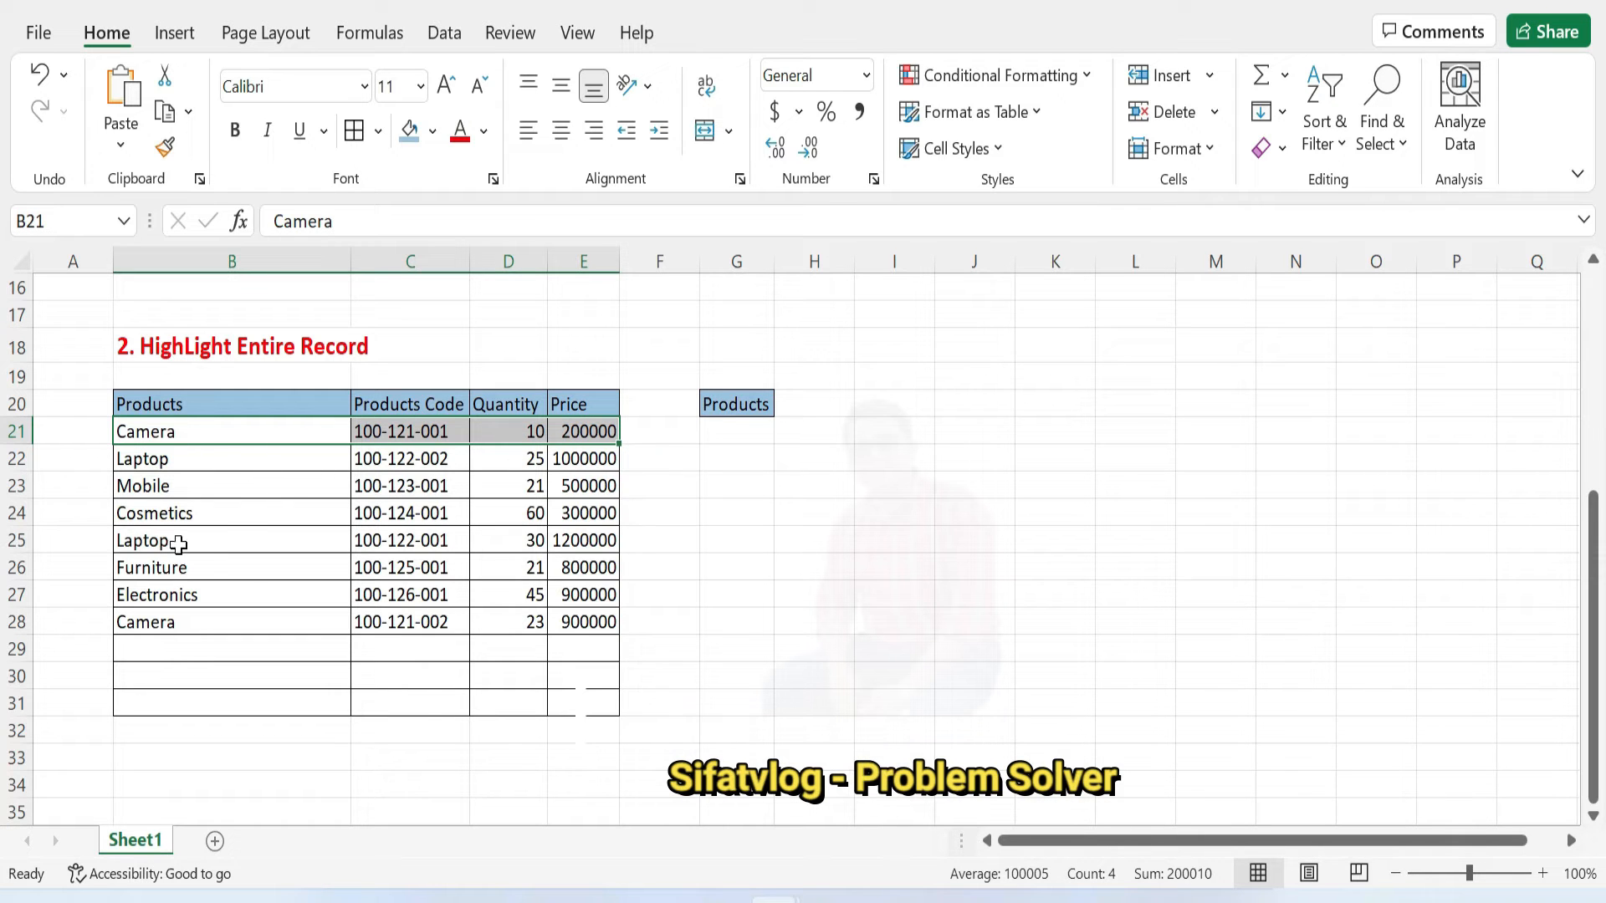
left_click_drag(162, 625, 577, 624, "ctrl")
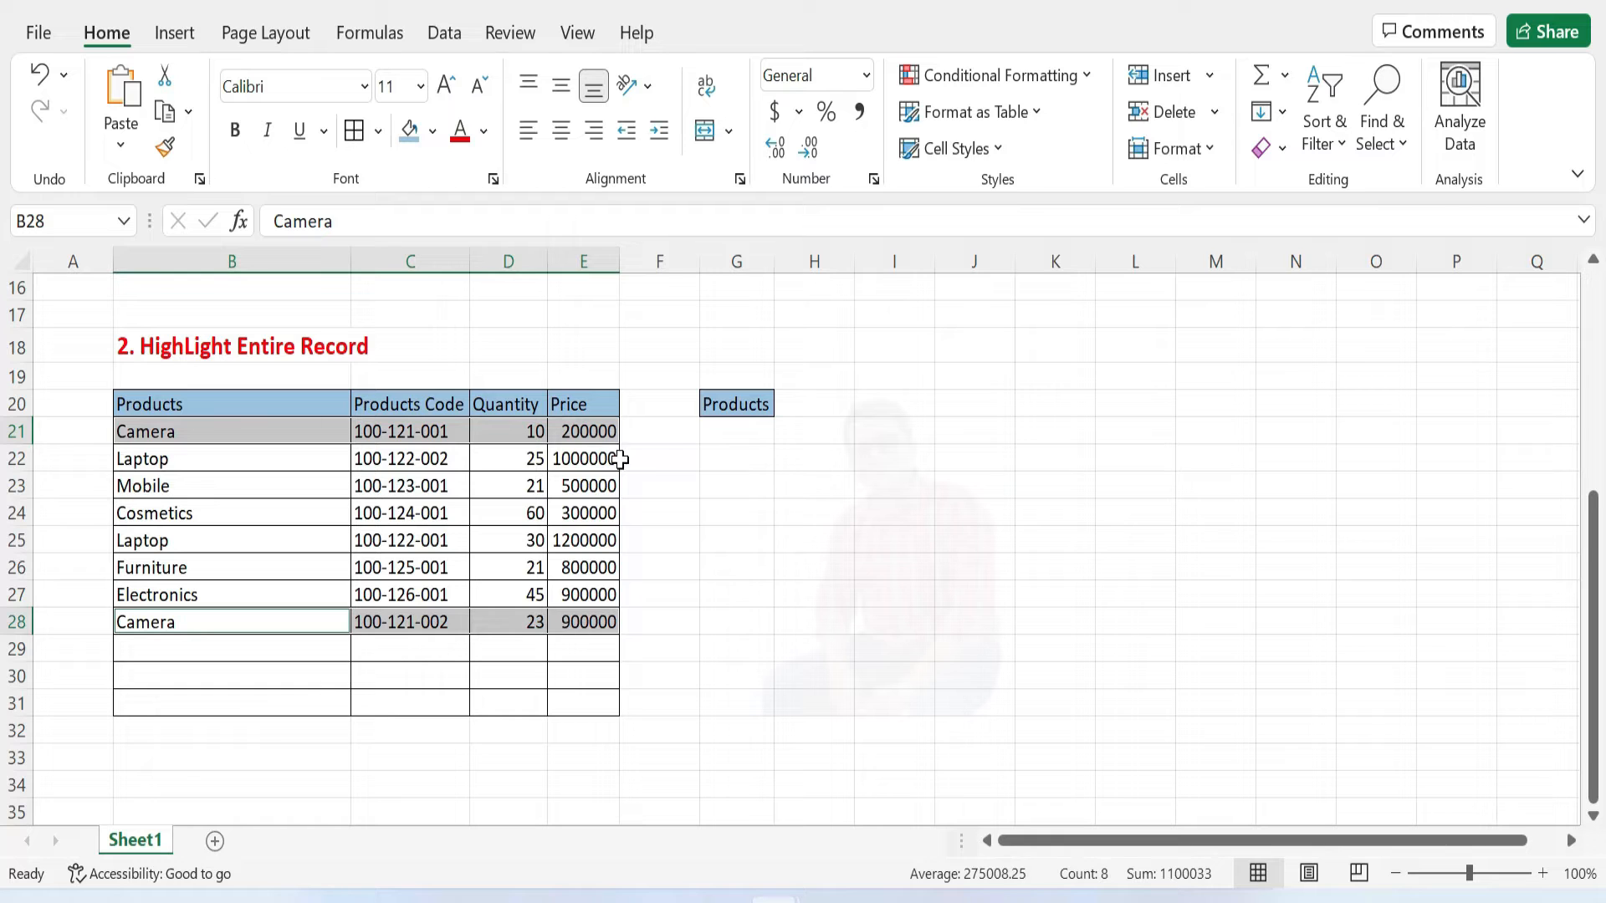
left_click(679, 519)
scroll(530, 562, "up", 5)
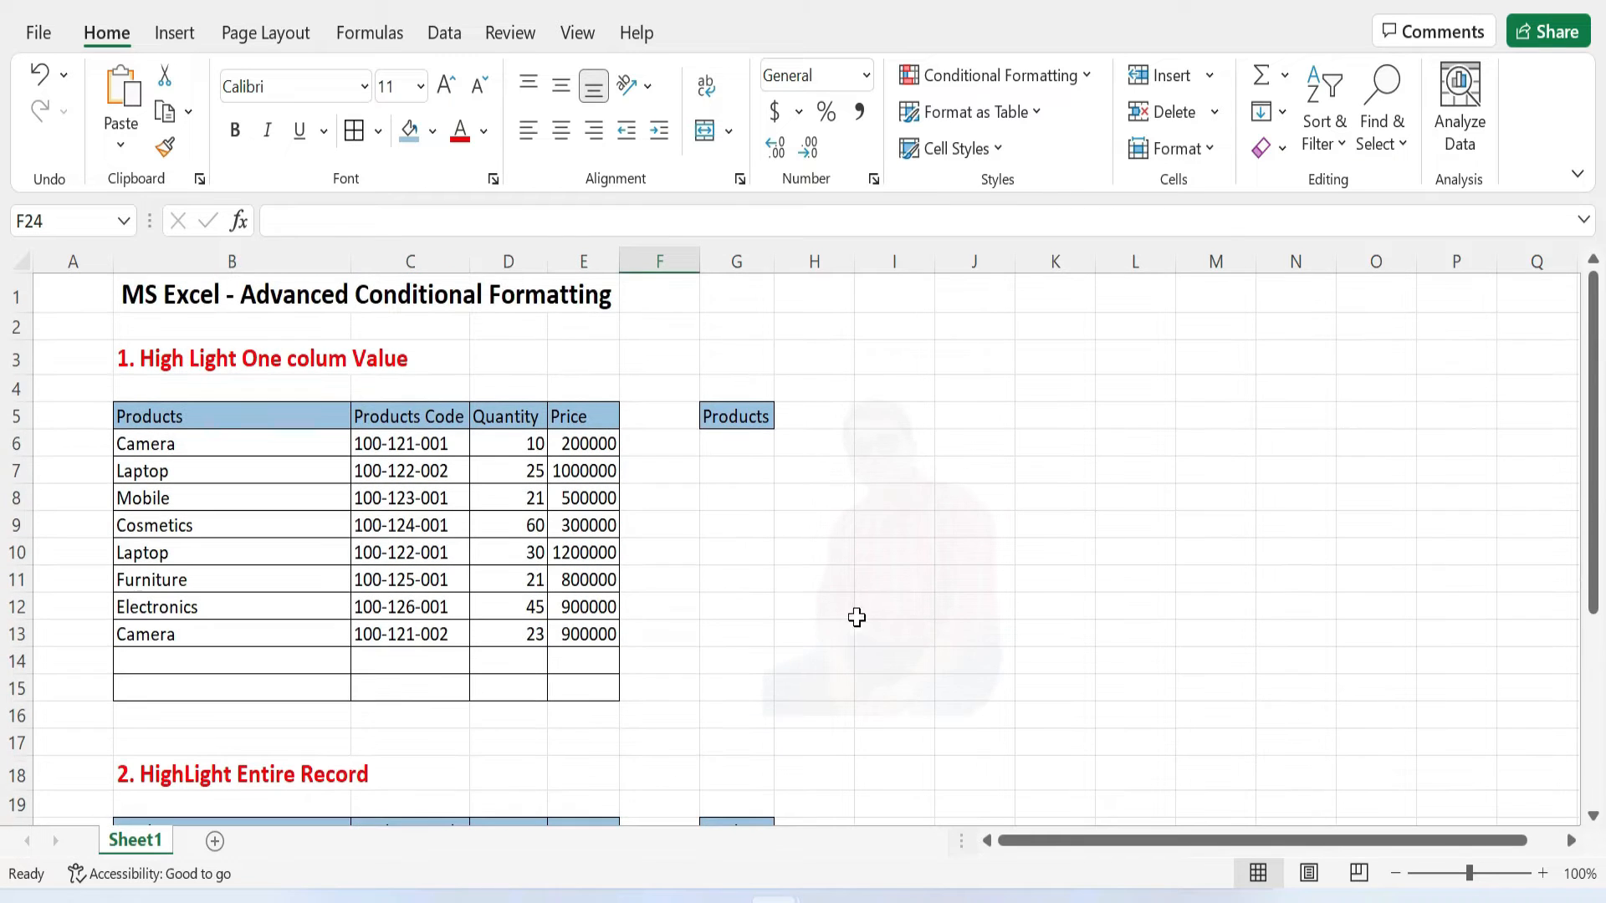
left_click(814, 575)
- Add List data validation to cell G6 with the source =$B$6:$B$15 and check its drop-down
left_click(760, 440)
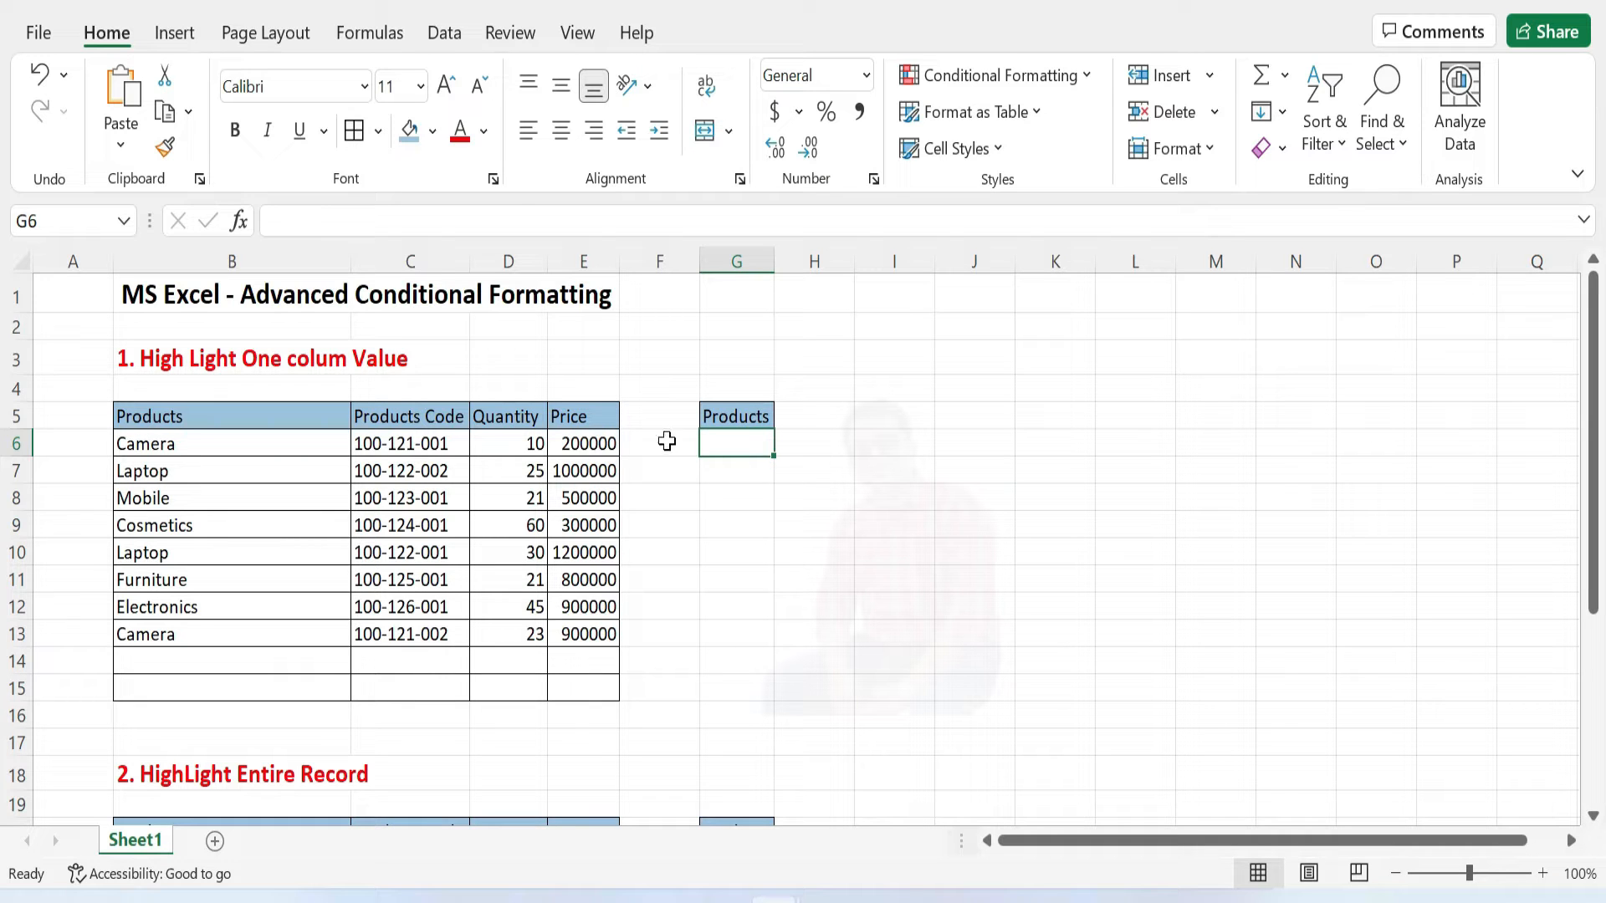
left_click(445, 34)
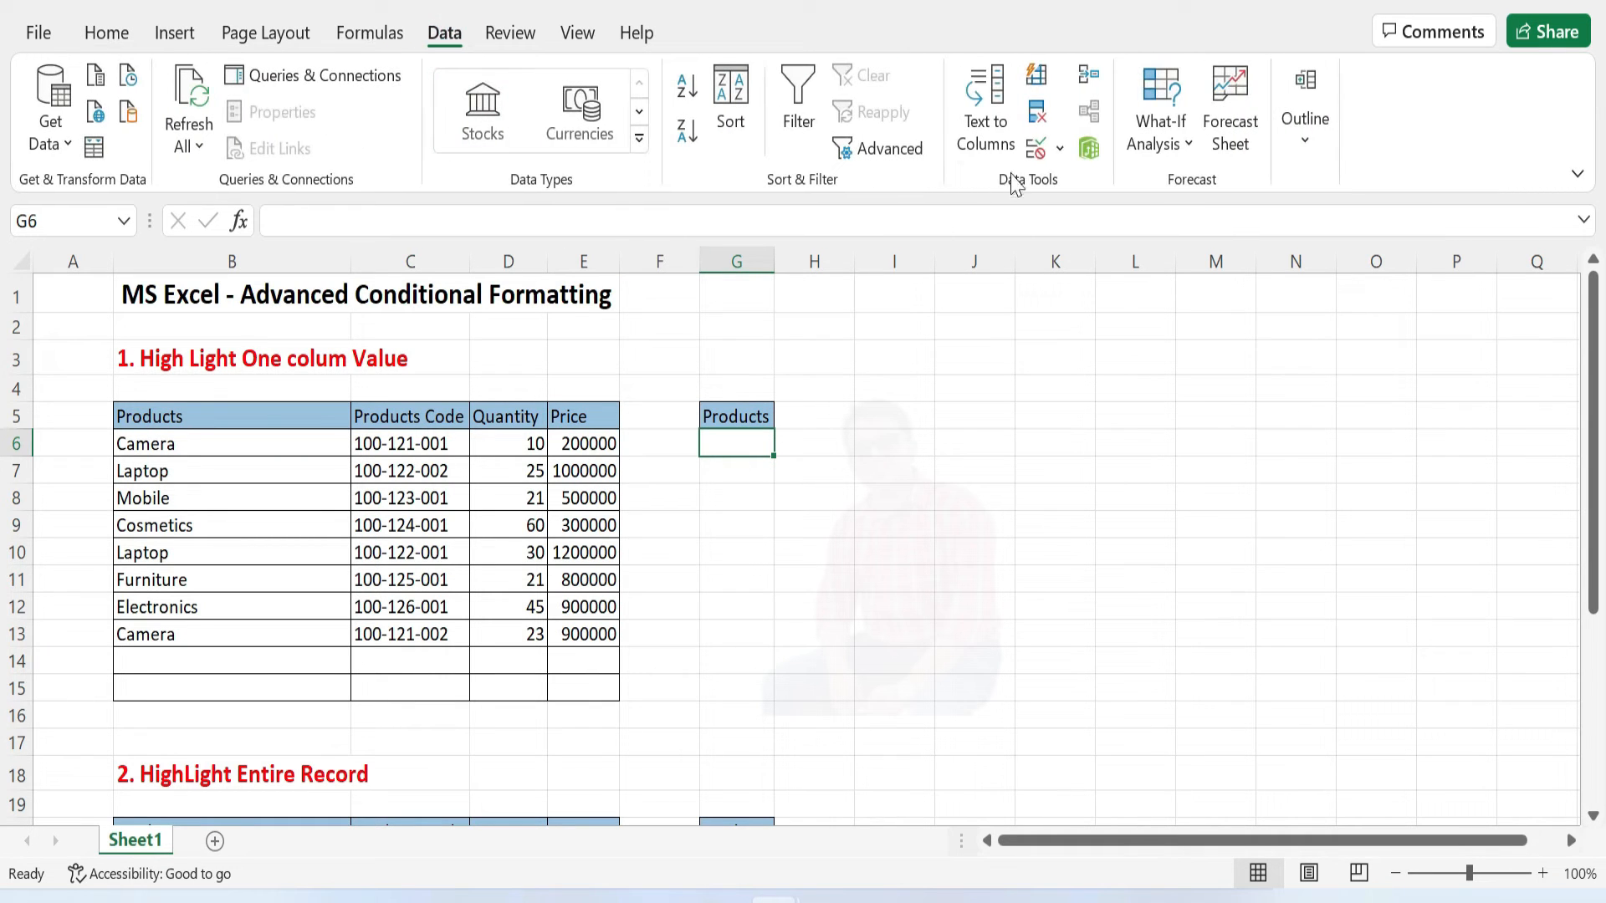
left_click(1061, 152)
left_click(1101, 192)
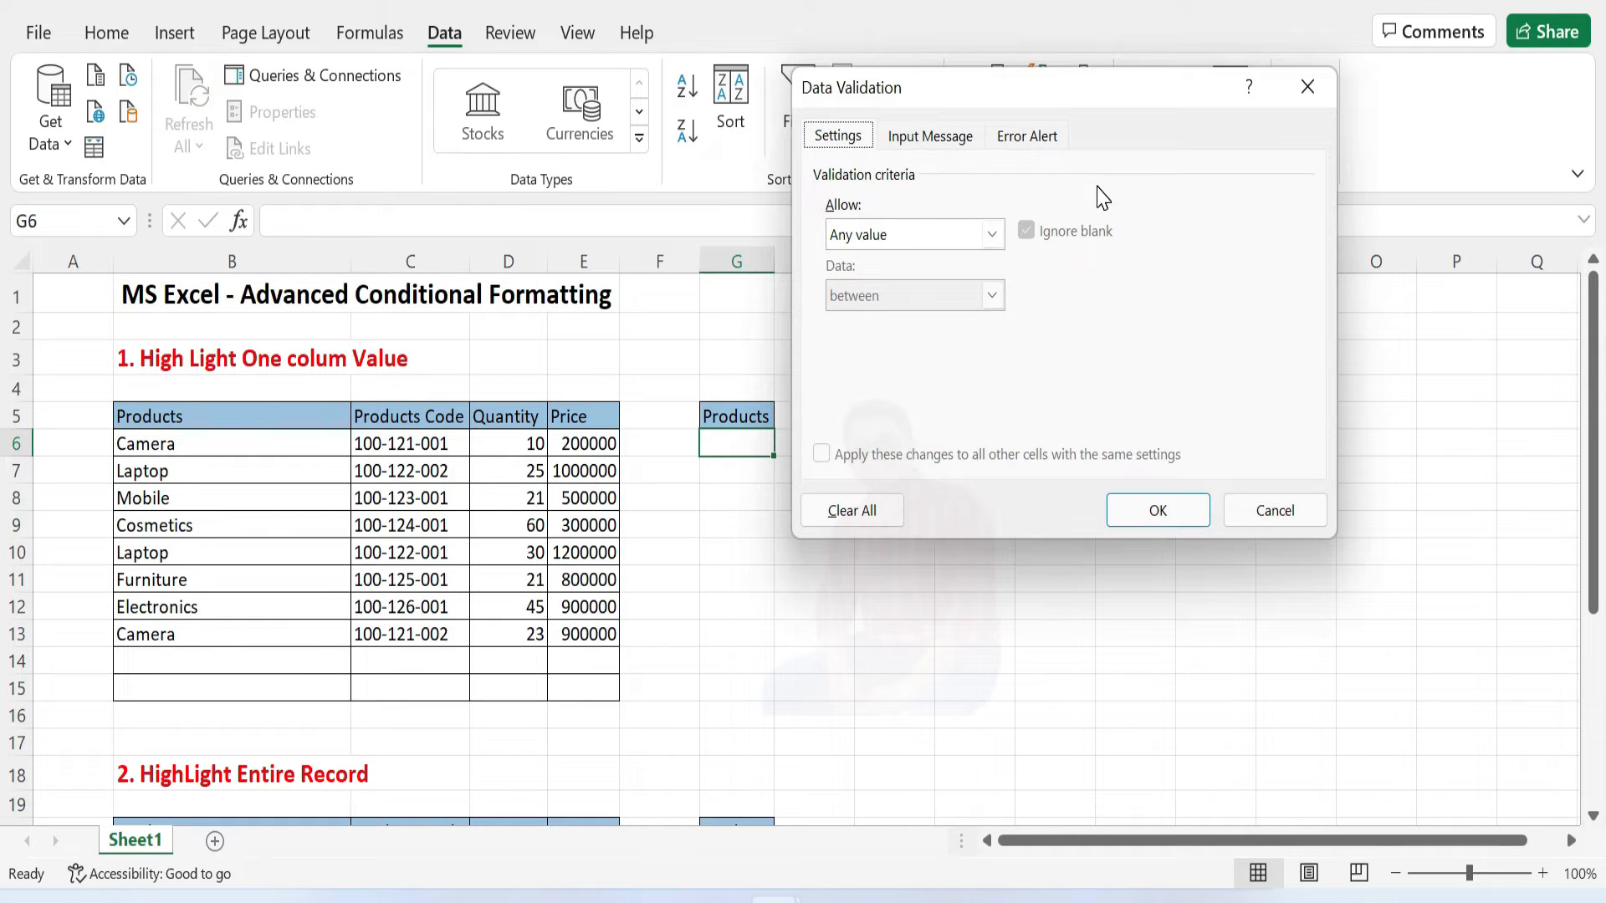
left_click(991, 235)
left_click(836, 318)
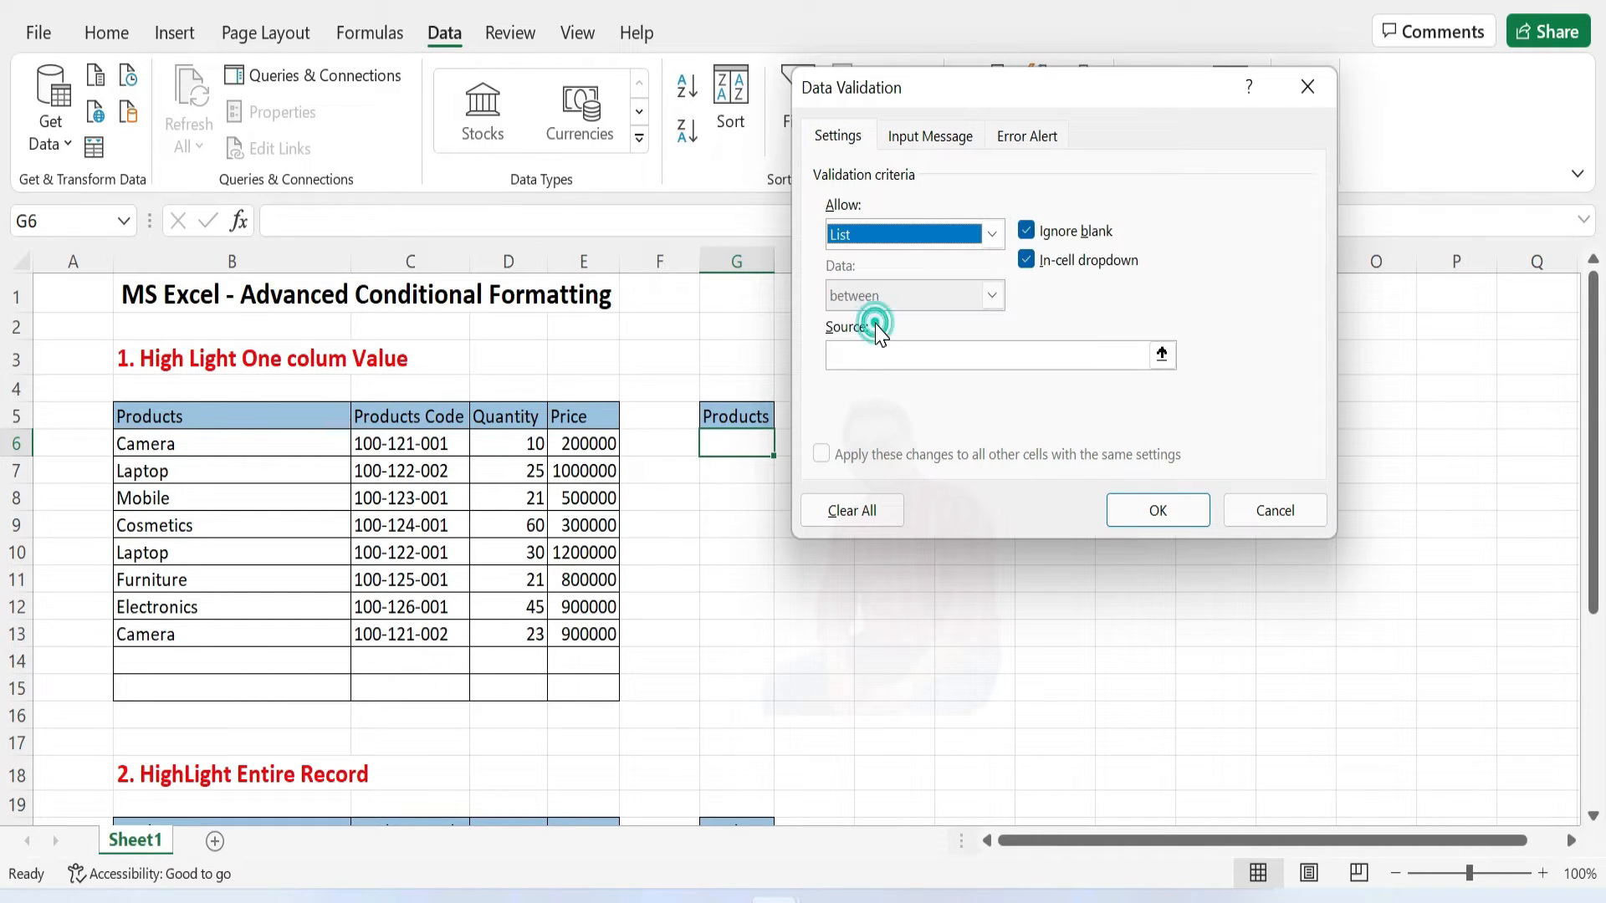
left_click(1161, 356)
left_click_drag(229, 448, 248, 697)
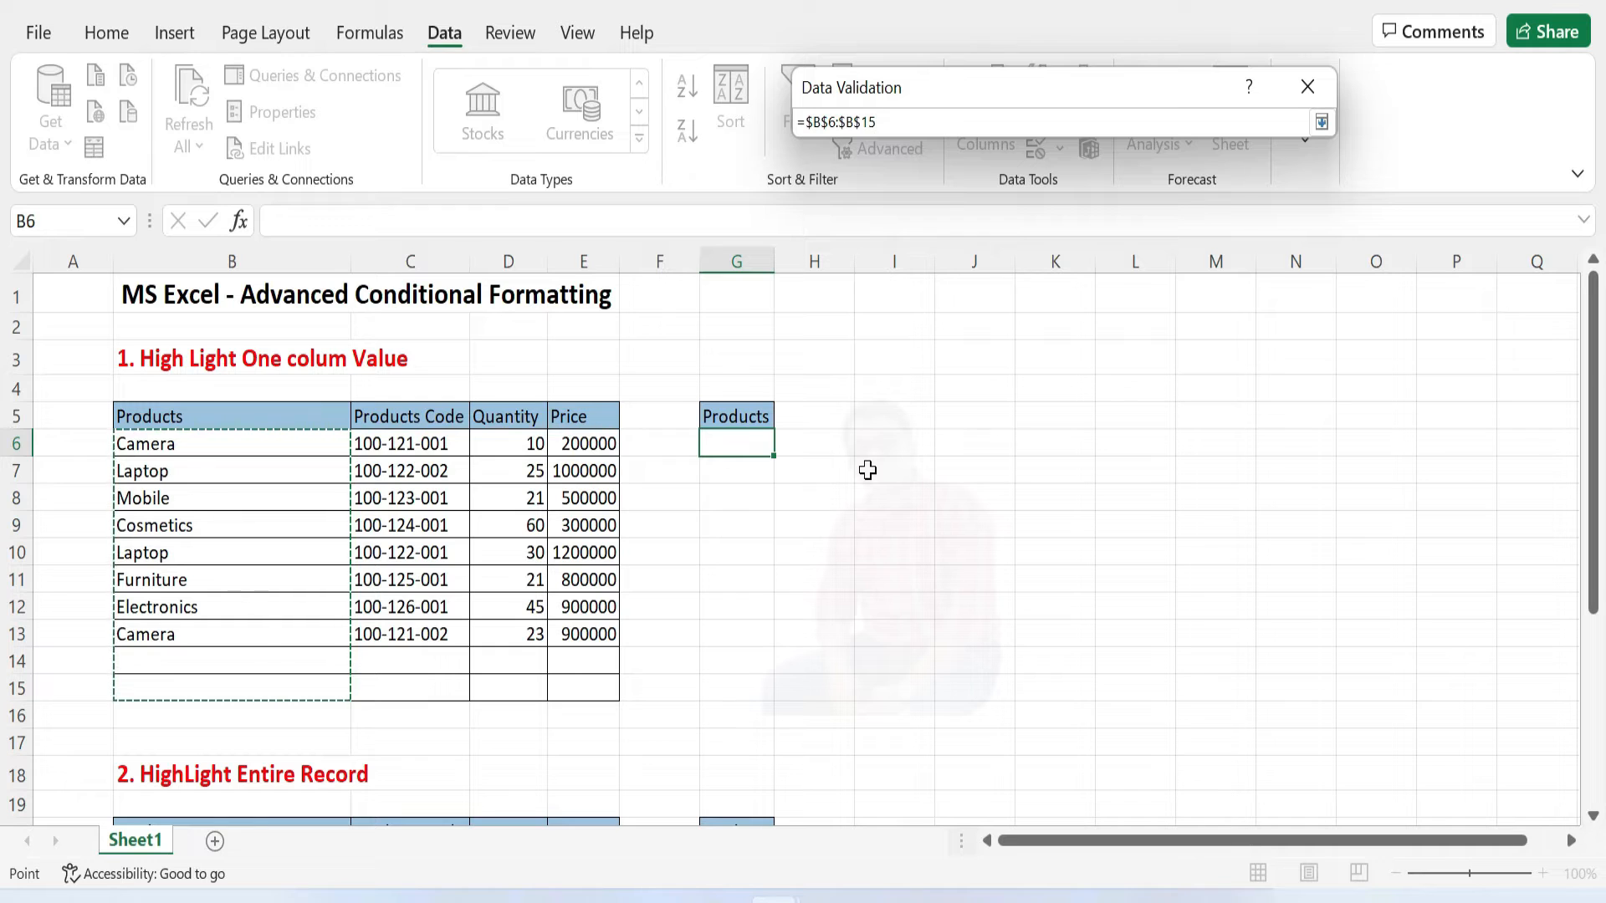
key("Return")
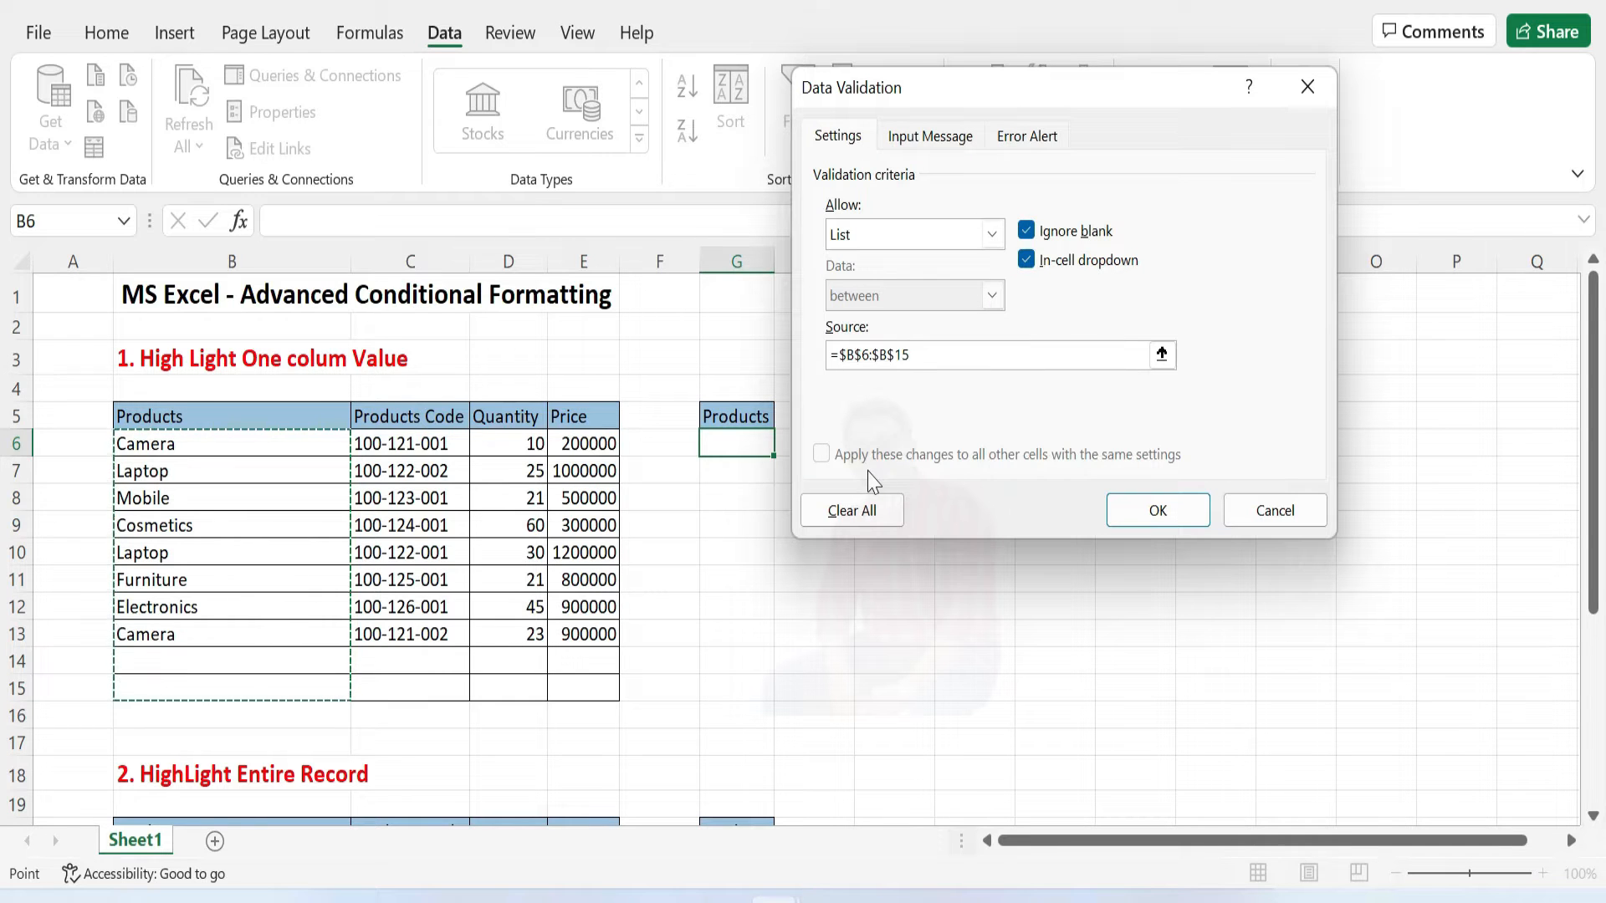
left_click(1154, 511)
left_click(785, 443)
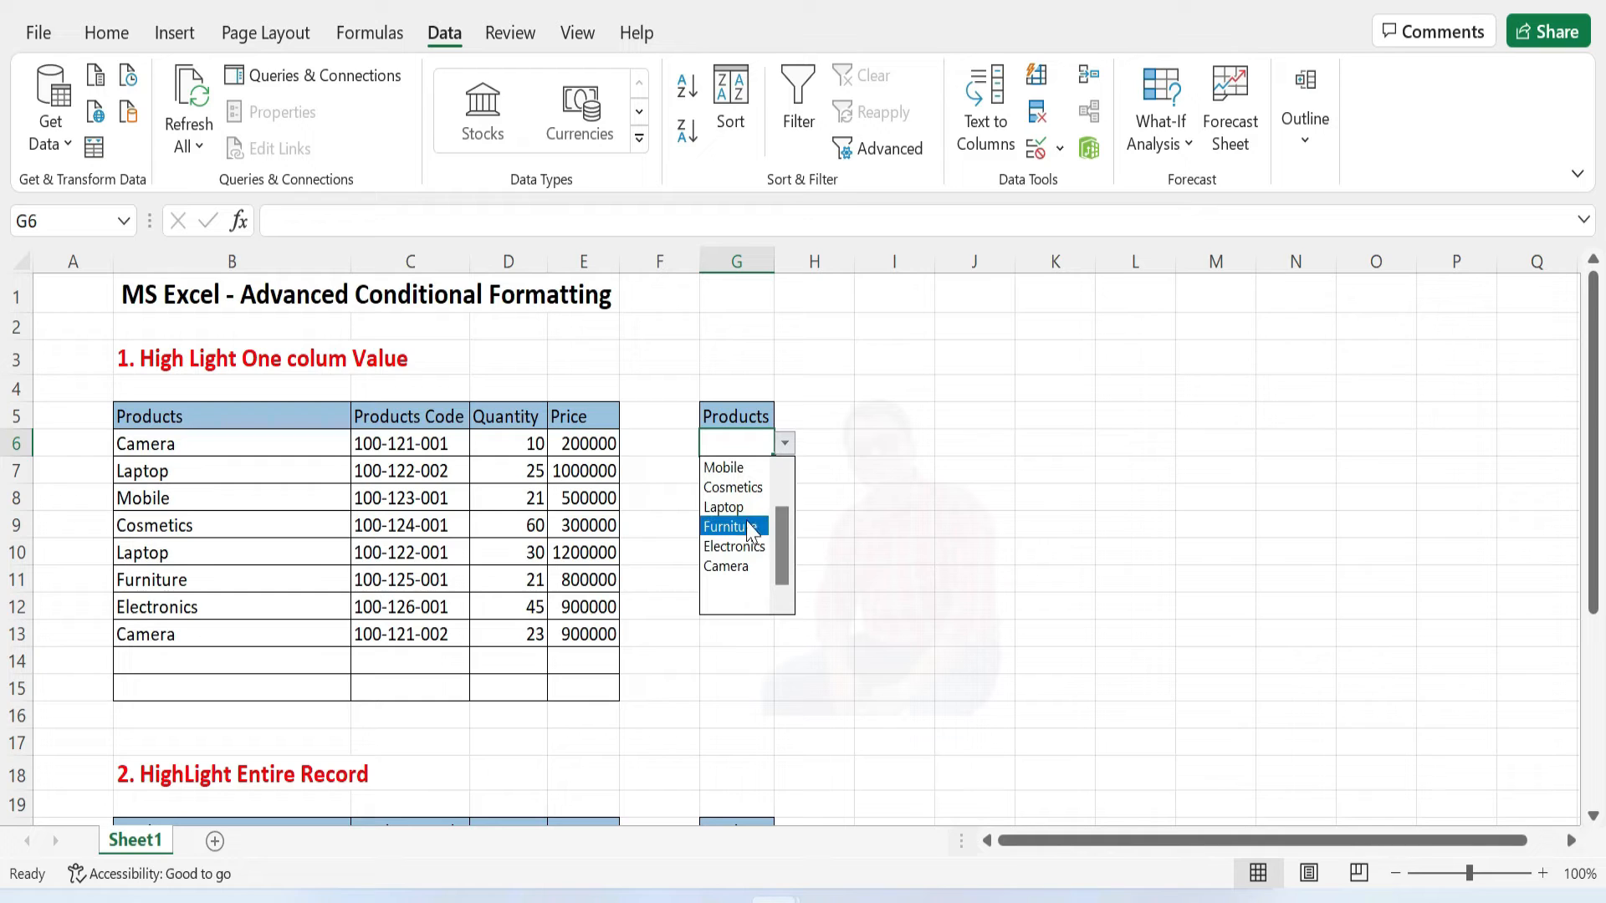
scroll(782, 529, "up", 2)
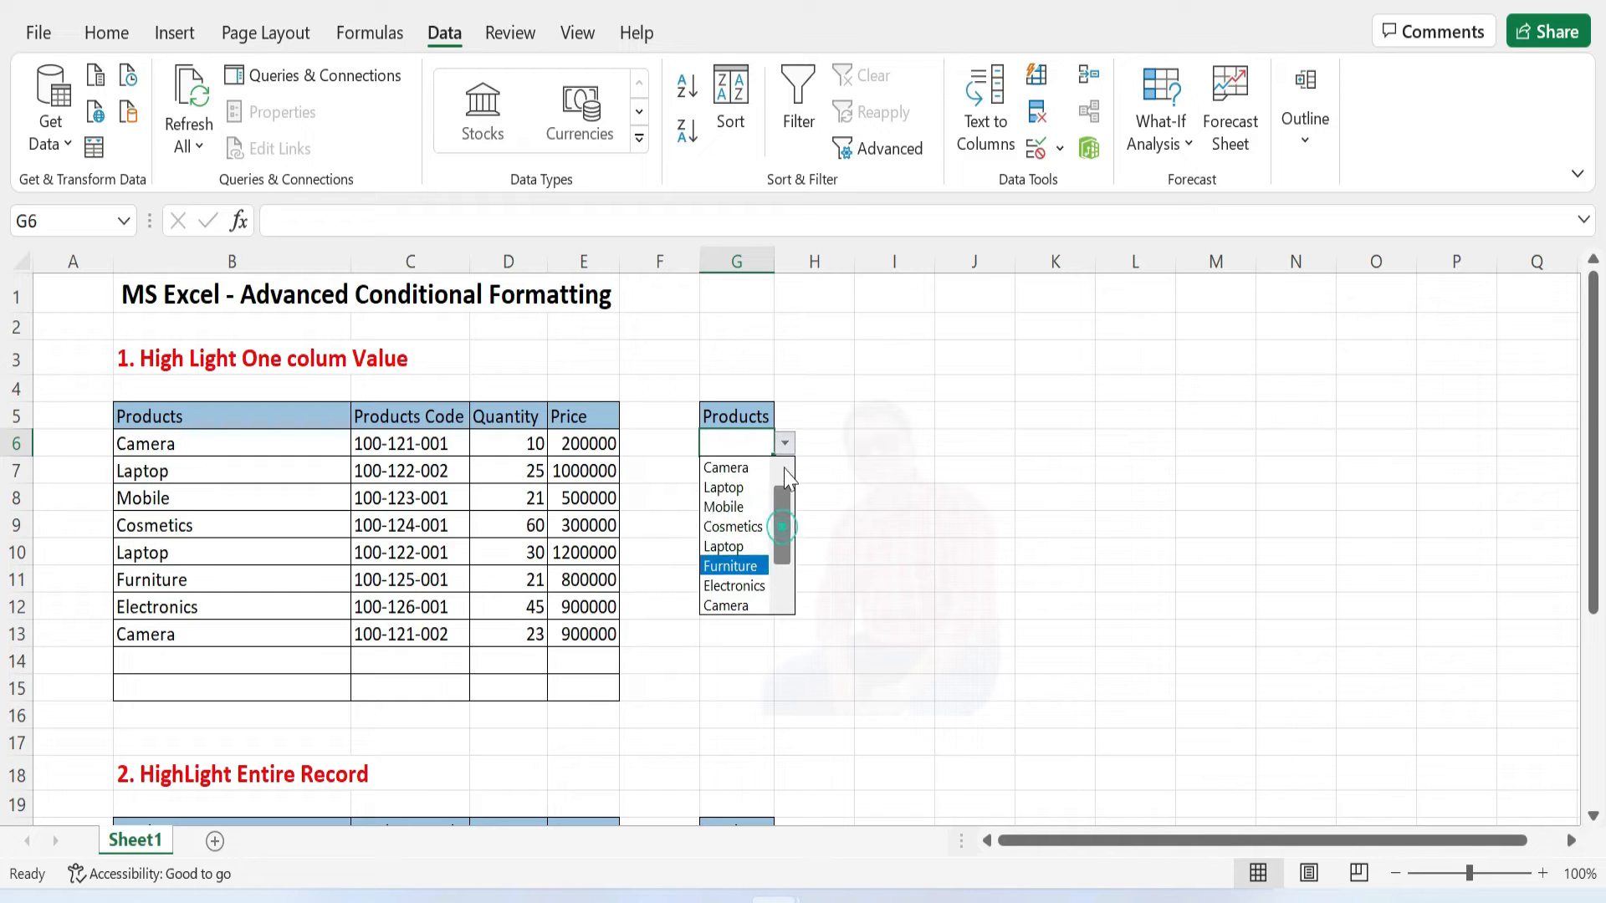
- Enter Bed as a product in cell B14 of the first table
left_click(229, 660)
left_click(231, 658)
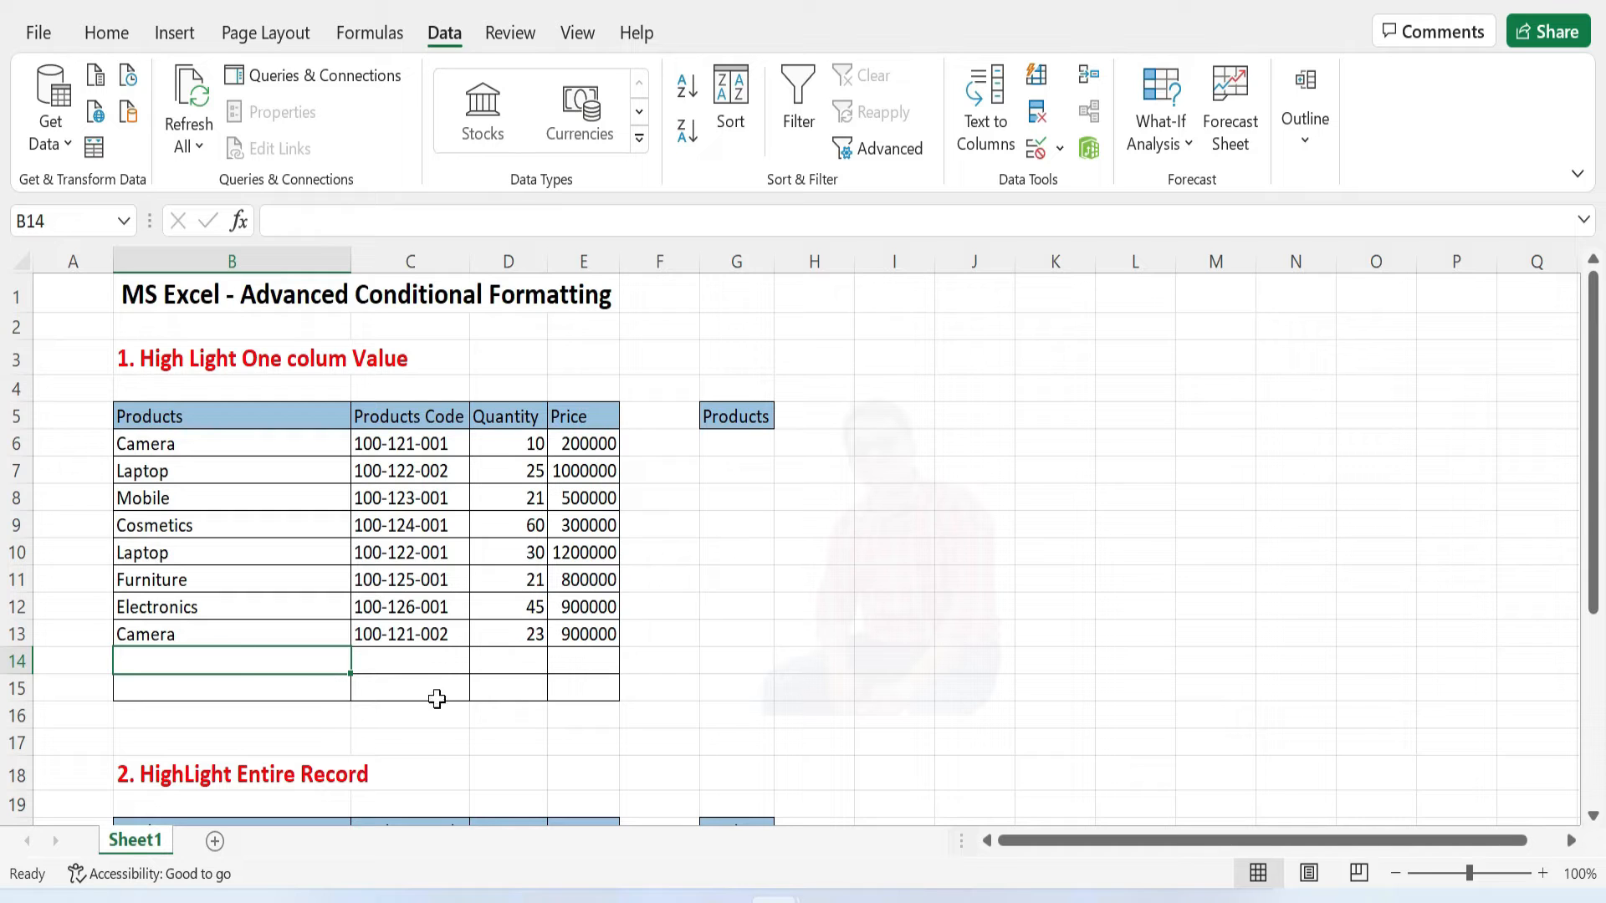
type("Bed")
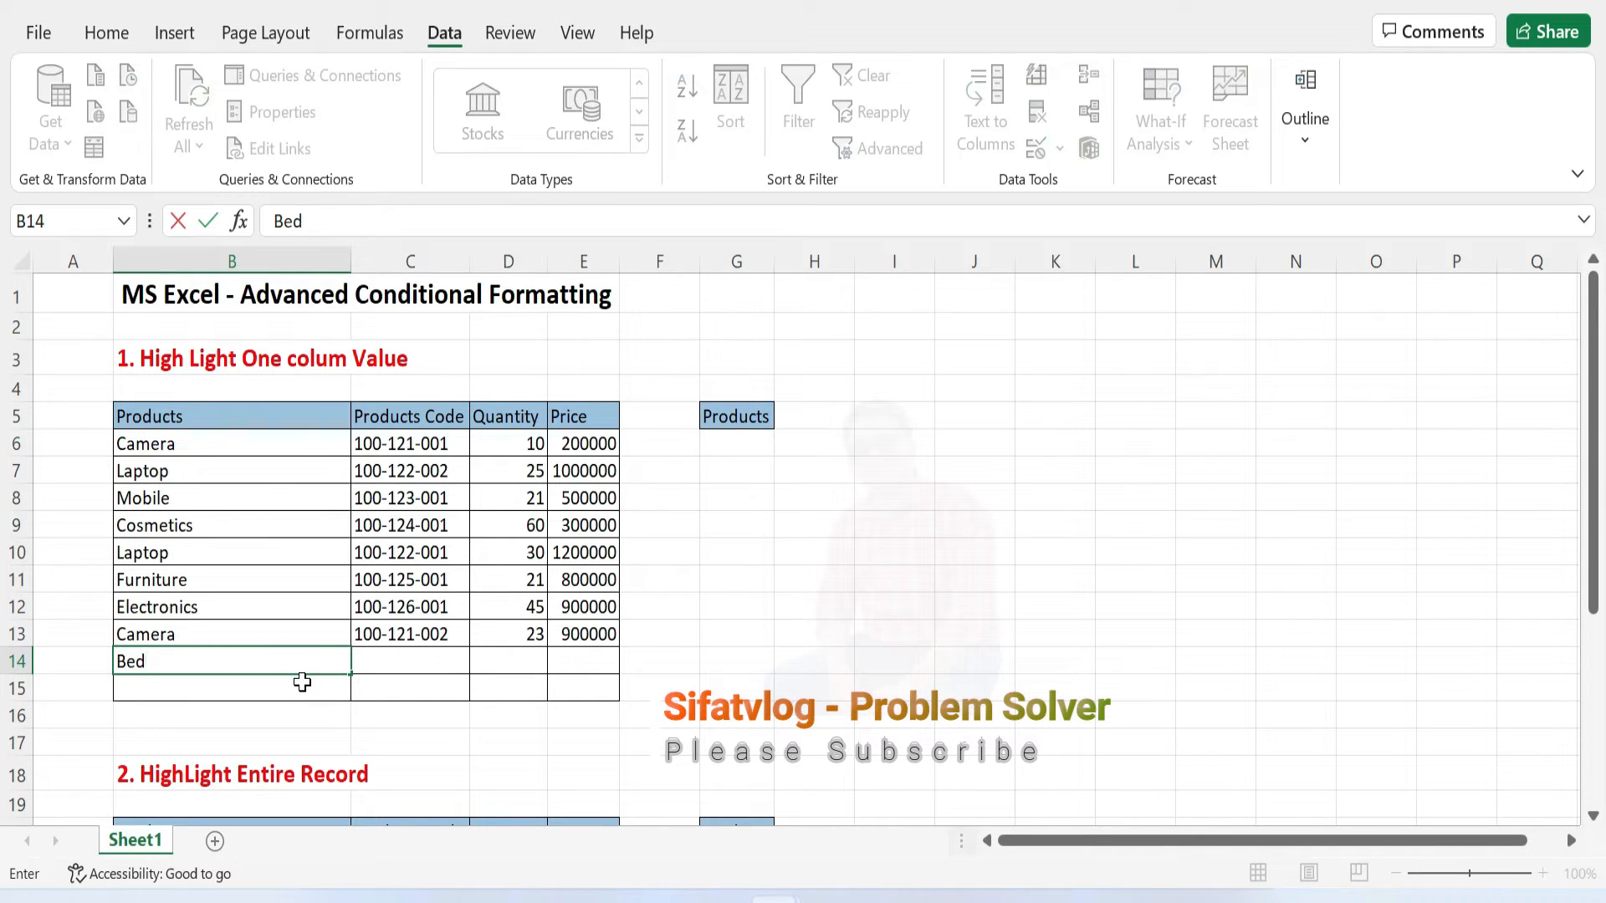
key("Return")
- Check the drop-down list in cell G6 for the new product
left_click(755, 443)
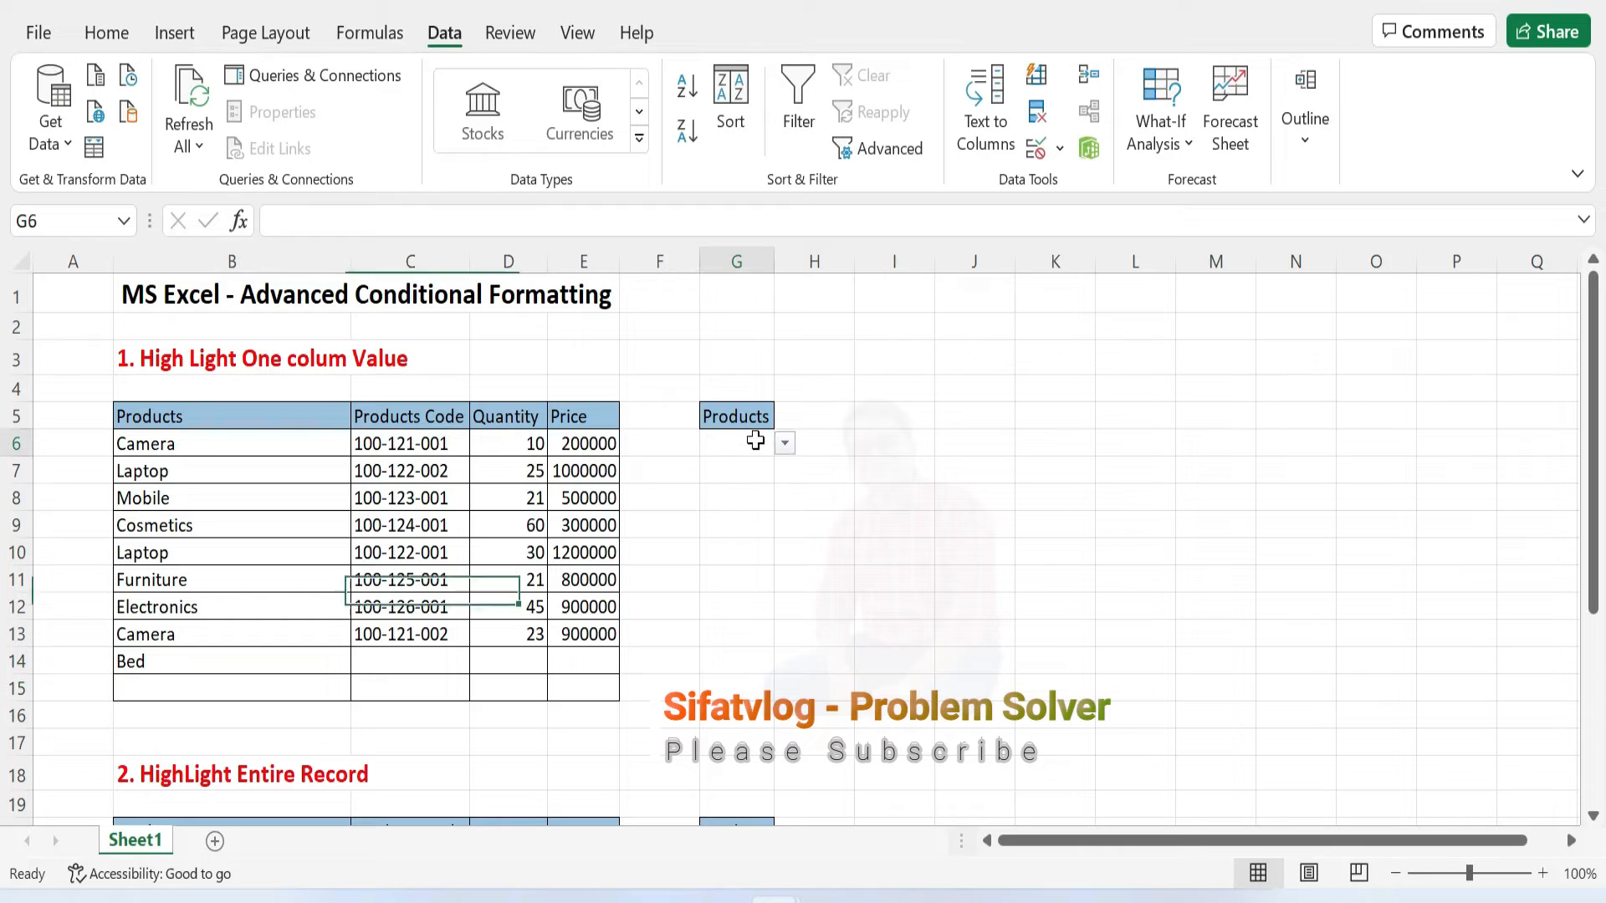
left_click(792, 446)
left_click(757, 443)
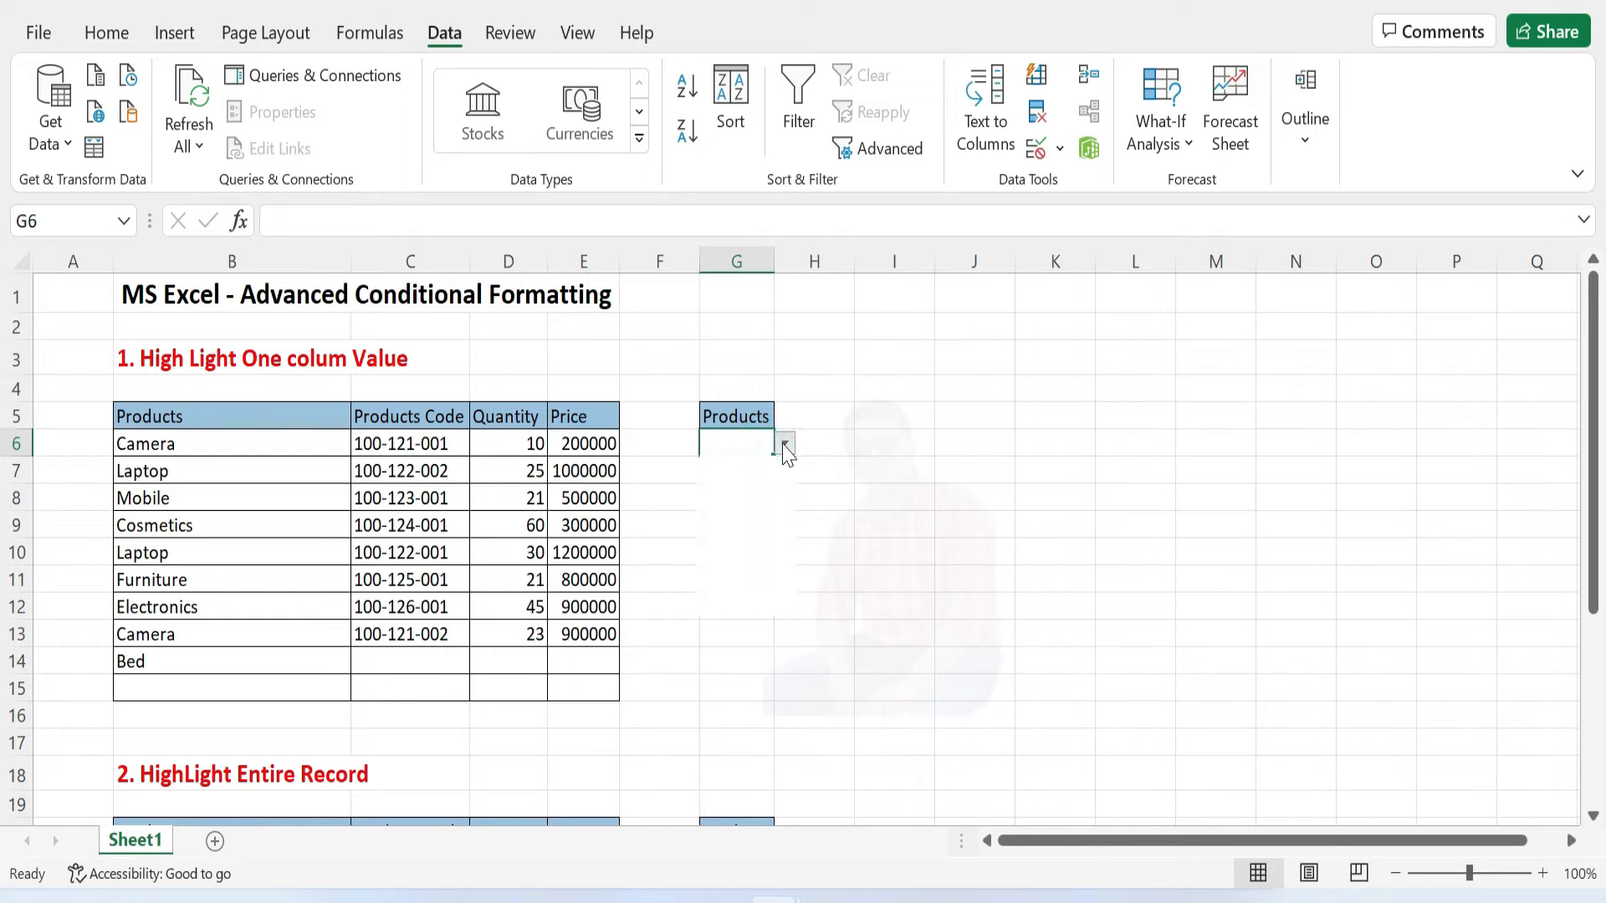
left_click(784, 443)
left_click(975, 539)
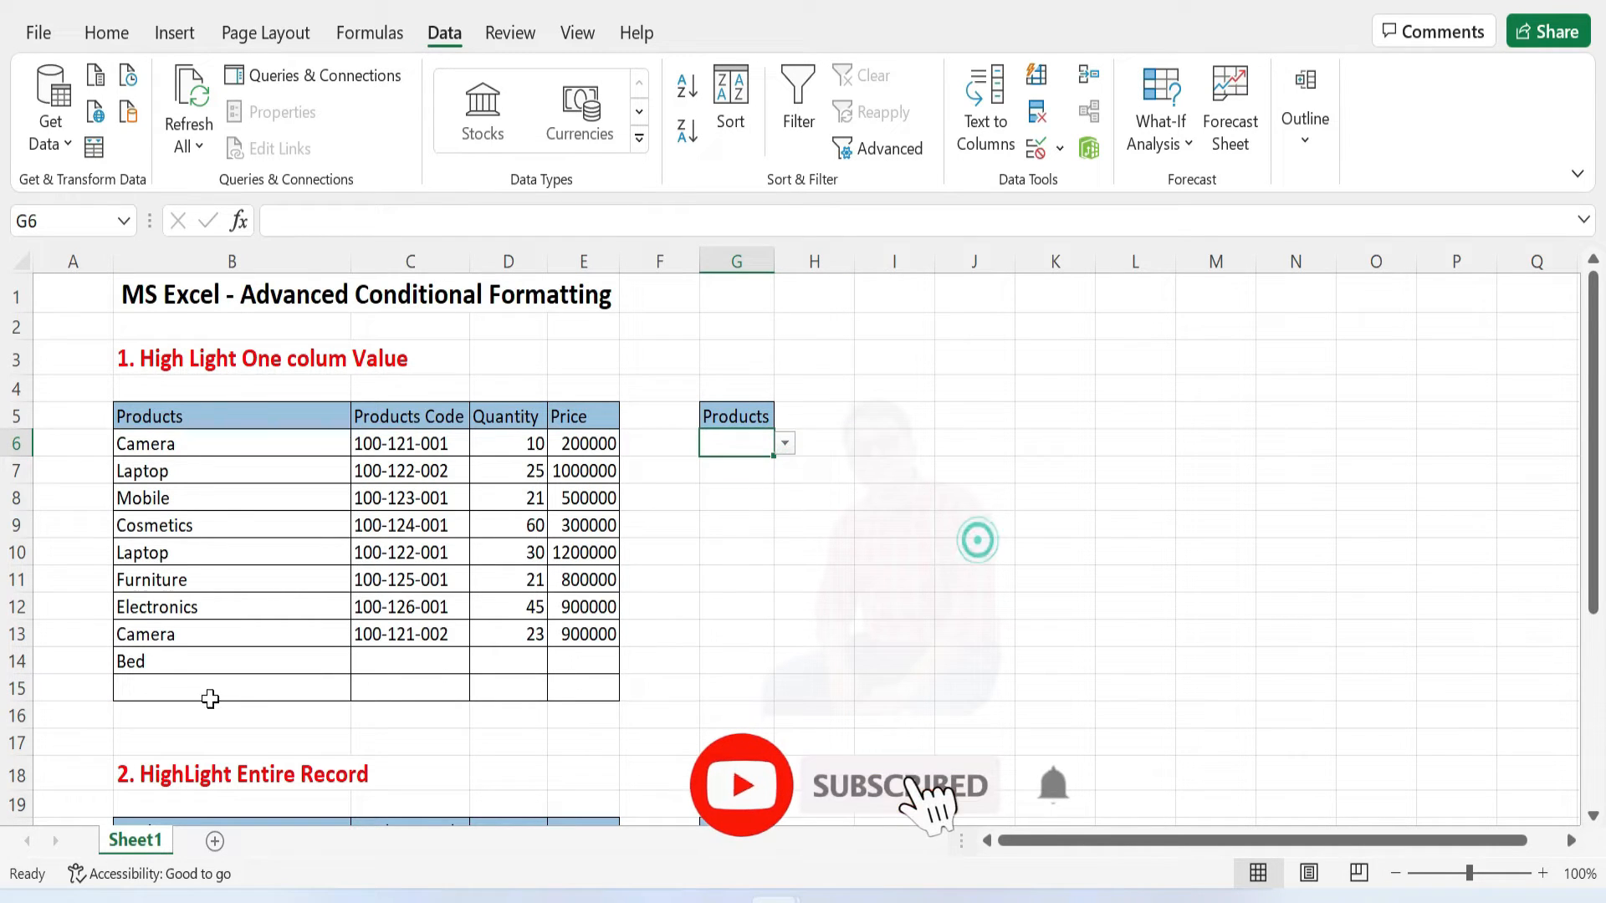
- Delete the Bed entry from cell B14 and return to cell G6
left_click(173, 657)
key("Delete")
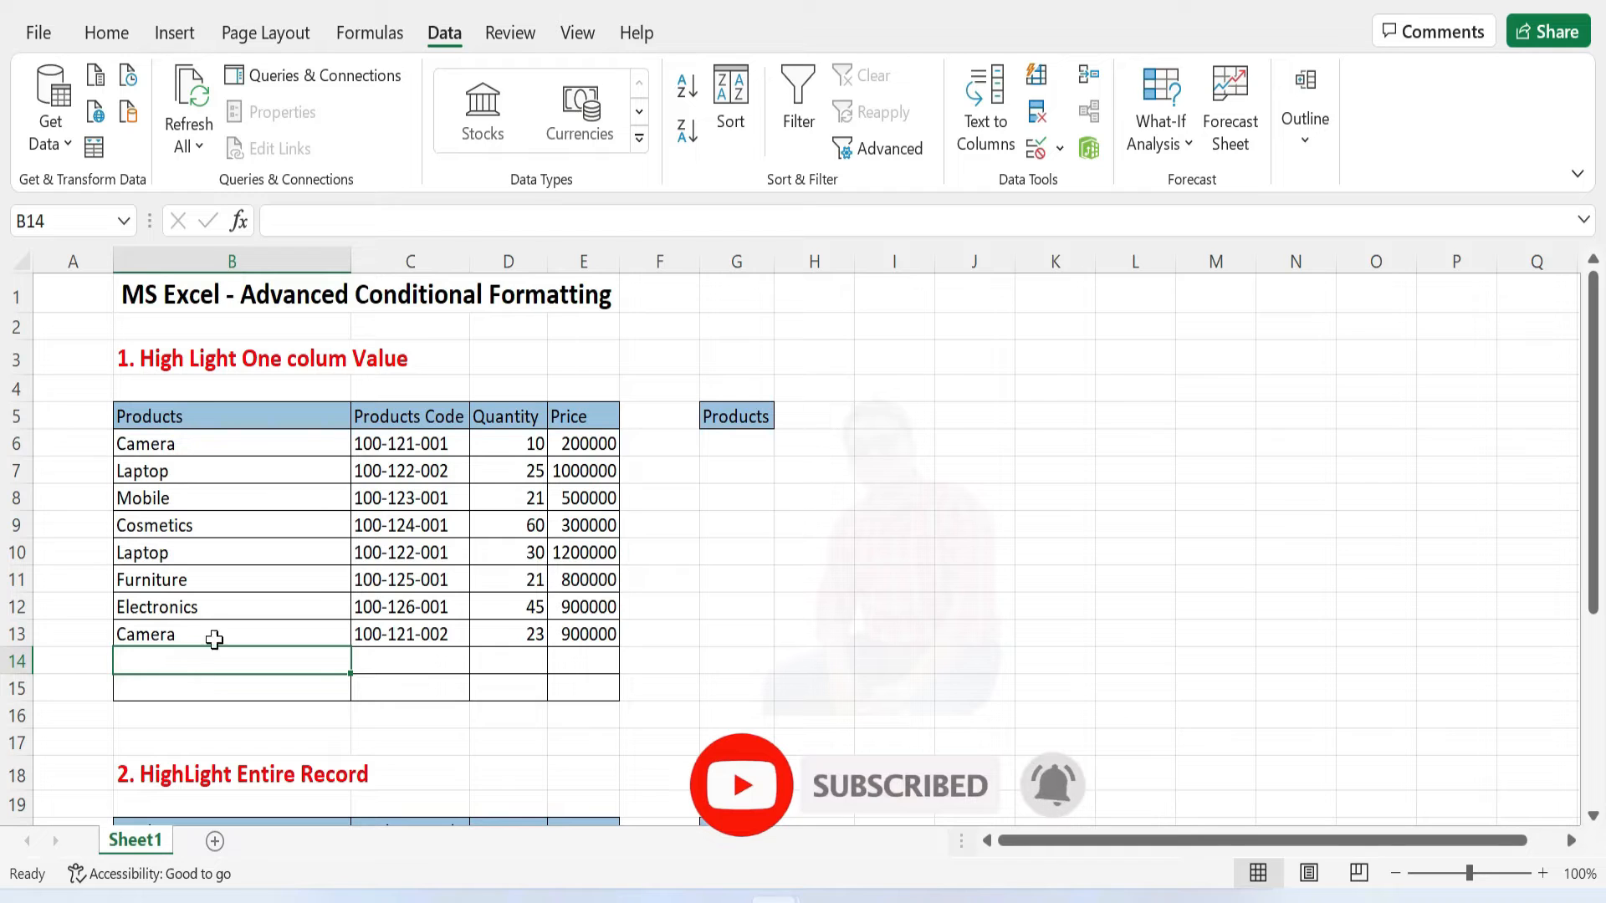
left_click(732, 631)
left_click(736, 443)
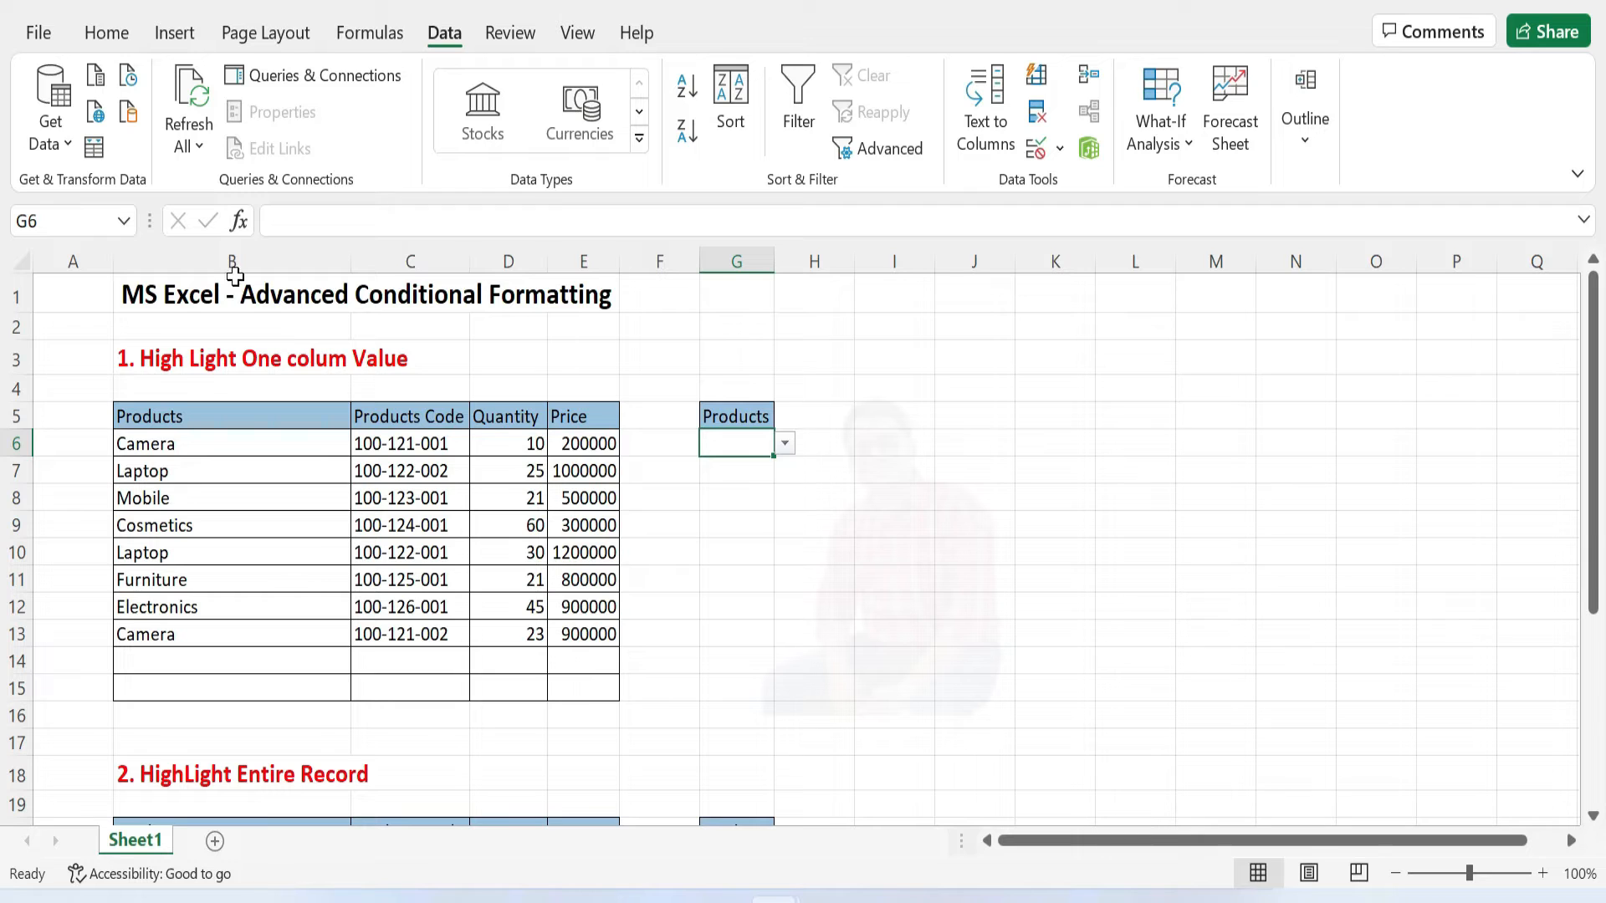
- Start a new conditional formatting rule for B6:B13 that uses a formula to determine which cells to format
left_click(109, 34)
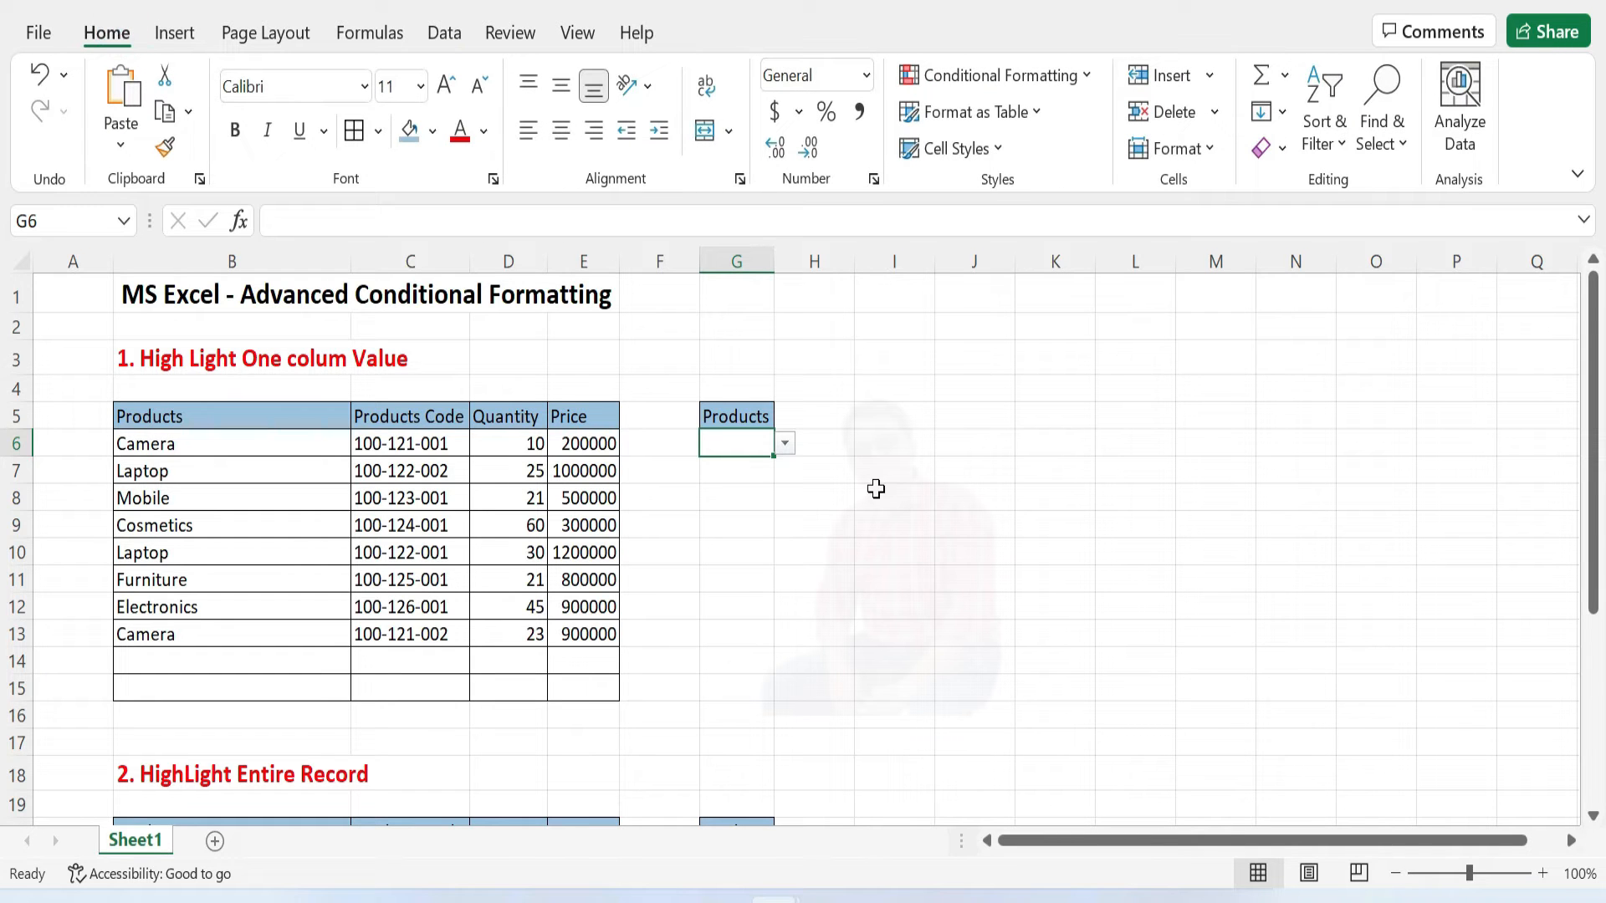
left_click_drag(198, 450, 198, 634)
left_click(1032, 77)
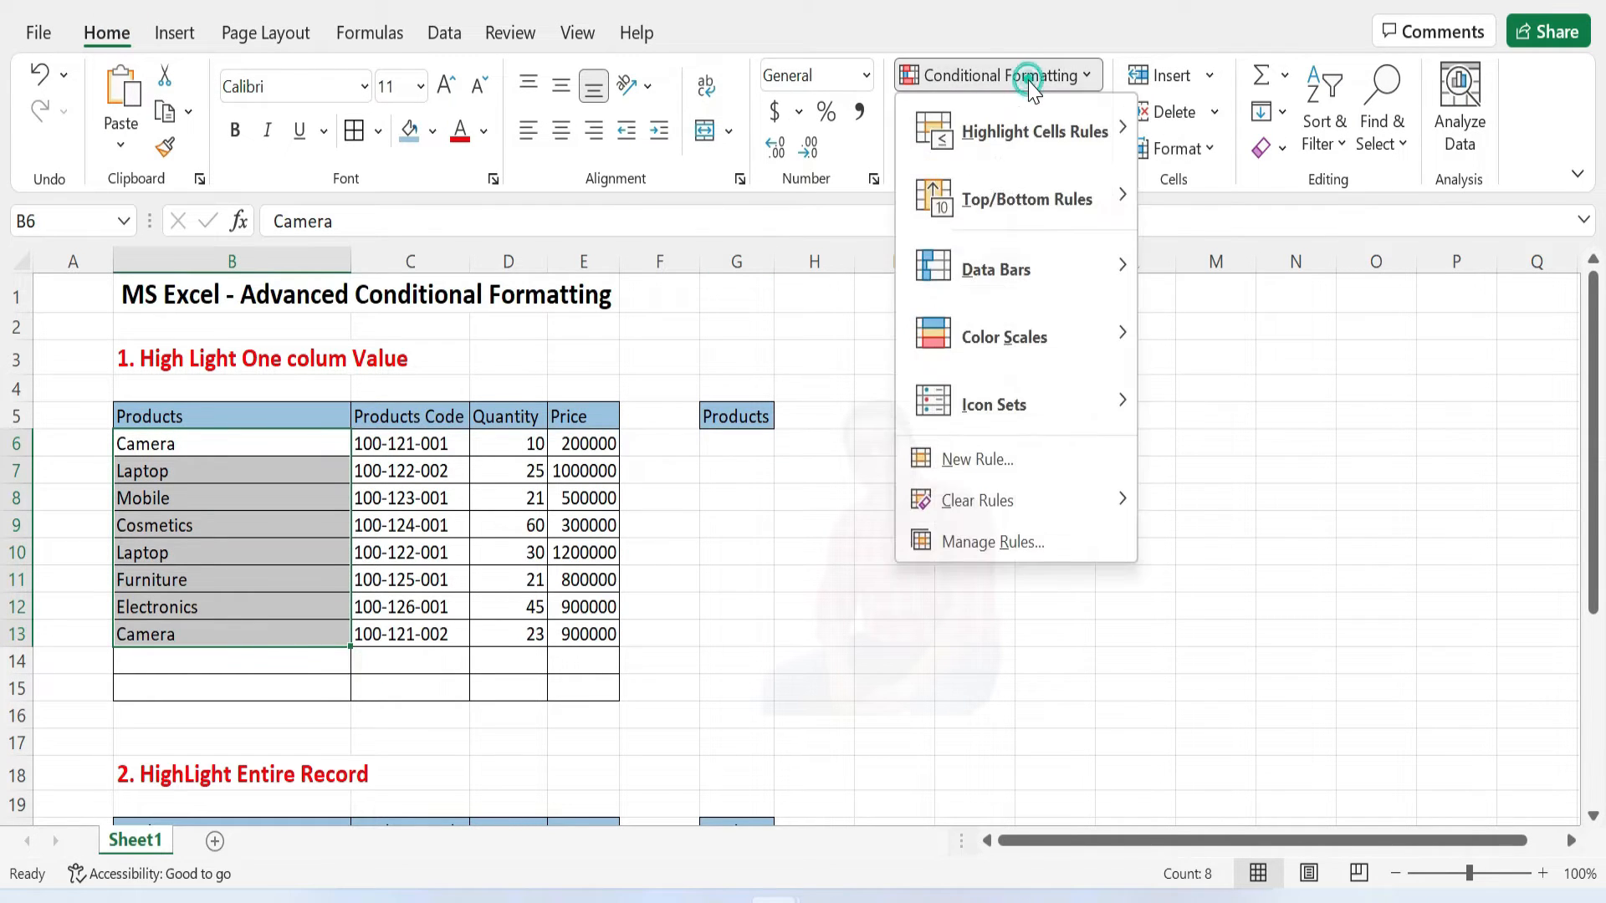
left_click(1024, 462)
left_click(1049, 294)
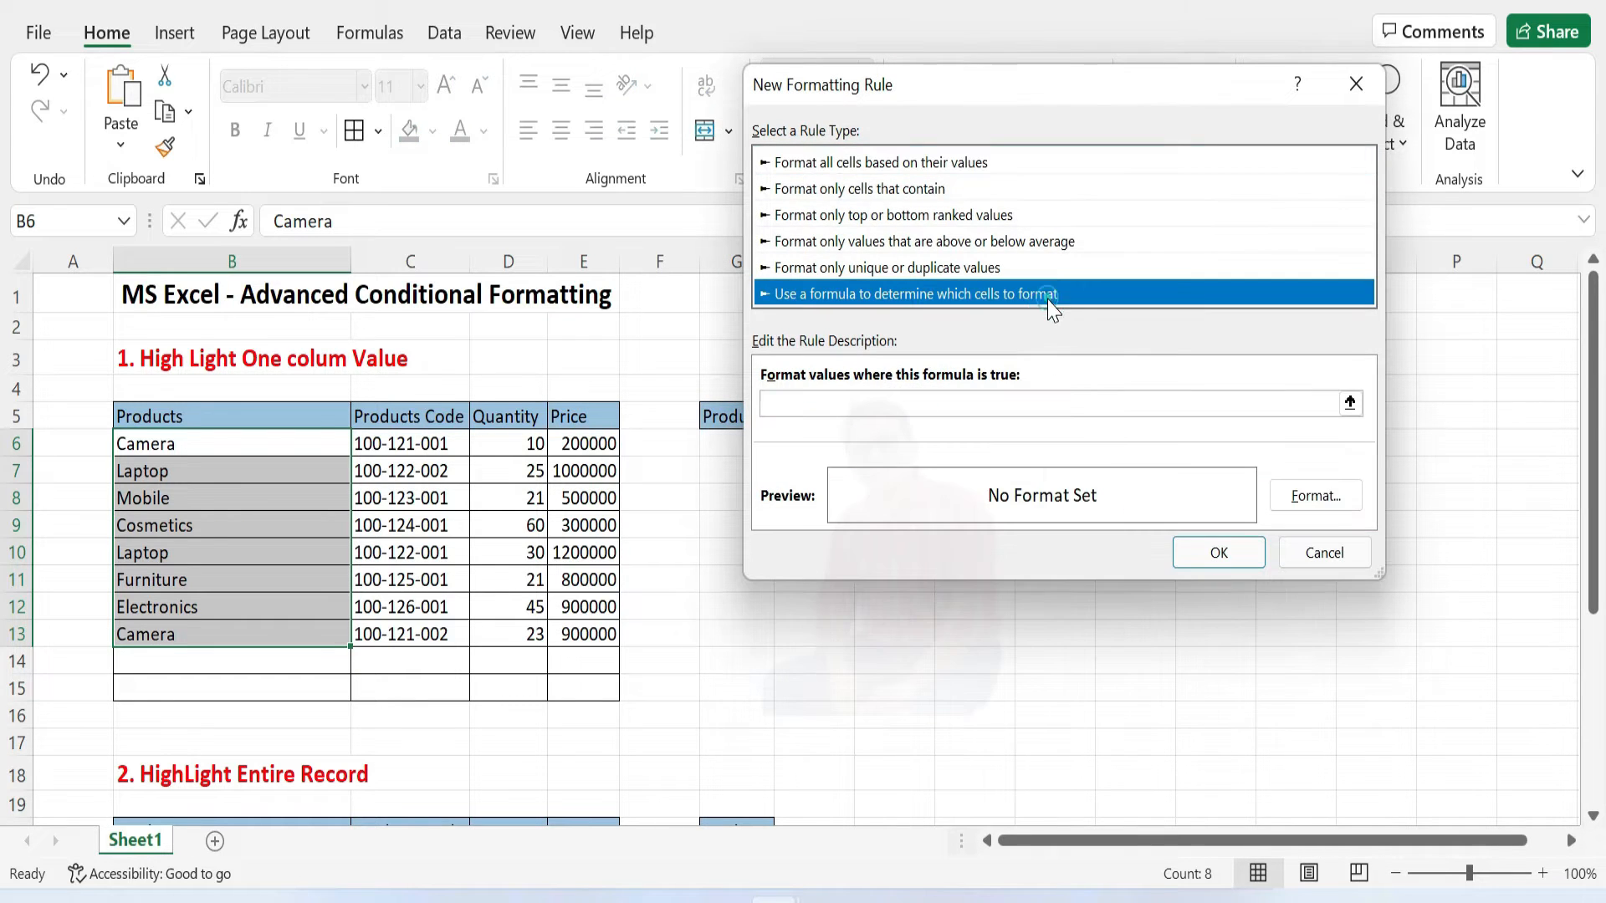
- Set the rule's formula to =B6=$G$6, with a relative product reference and an absolute lookup cell
left_click(1348, 403)
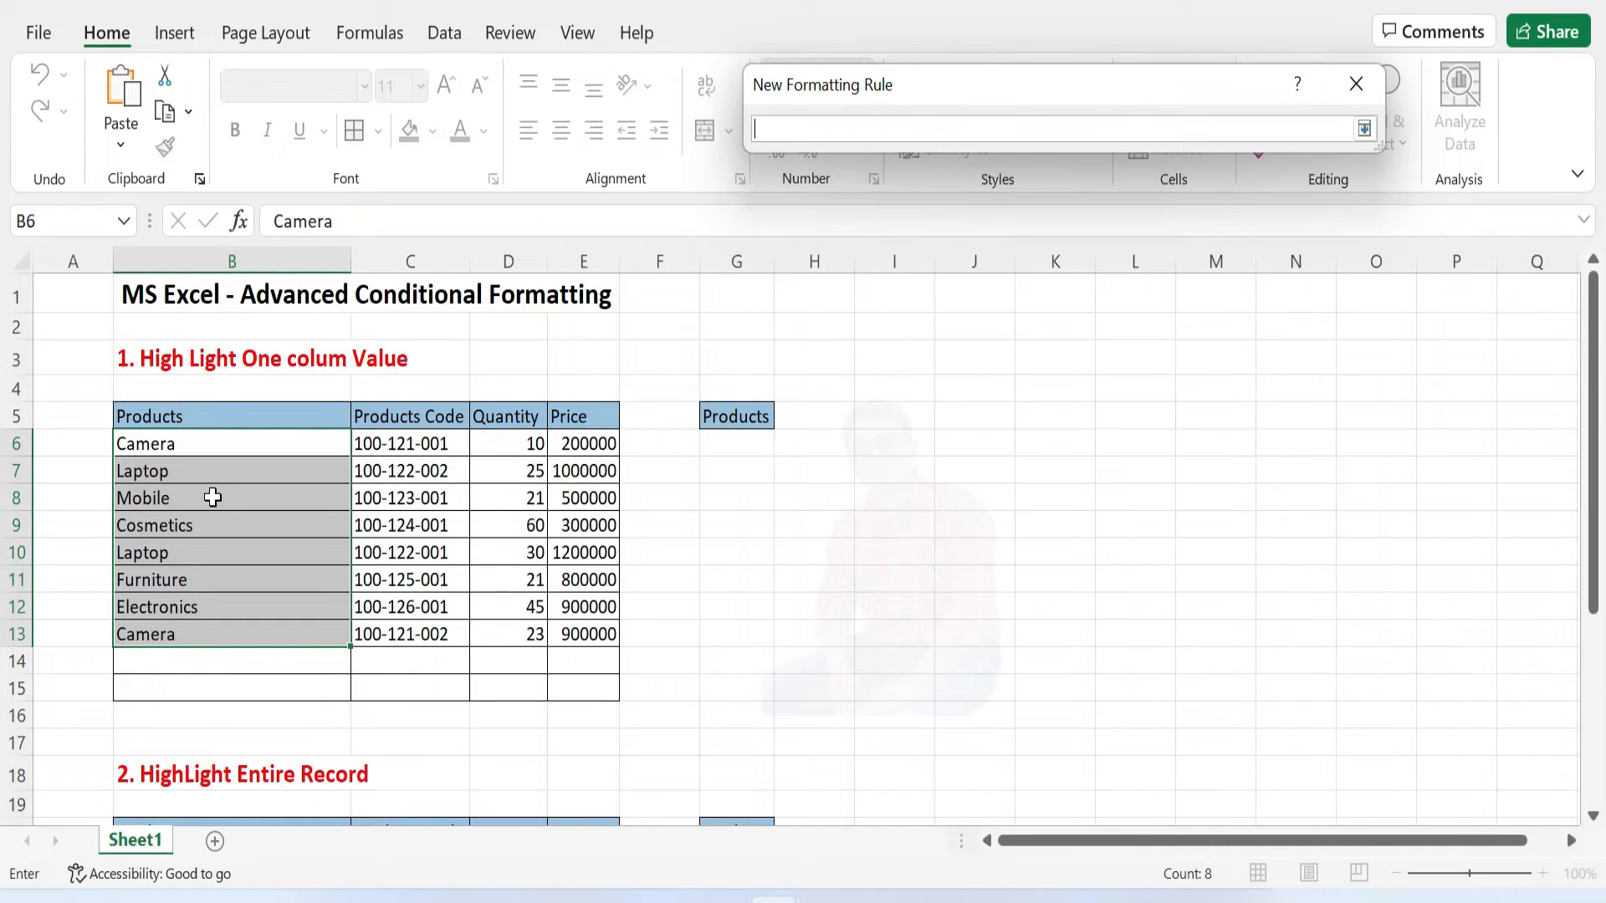
left_click(190, 447)
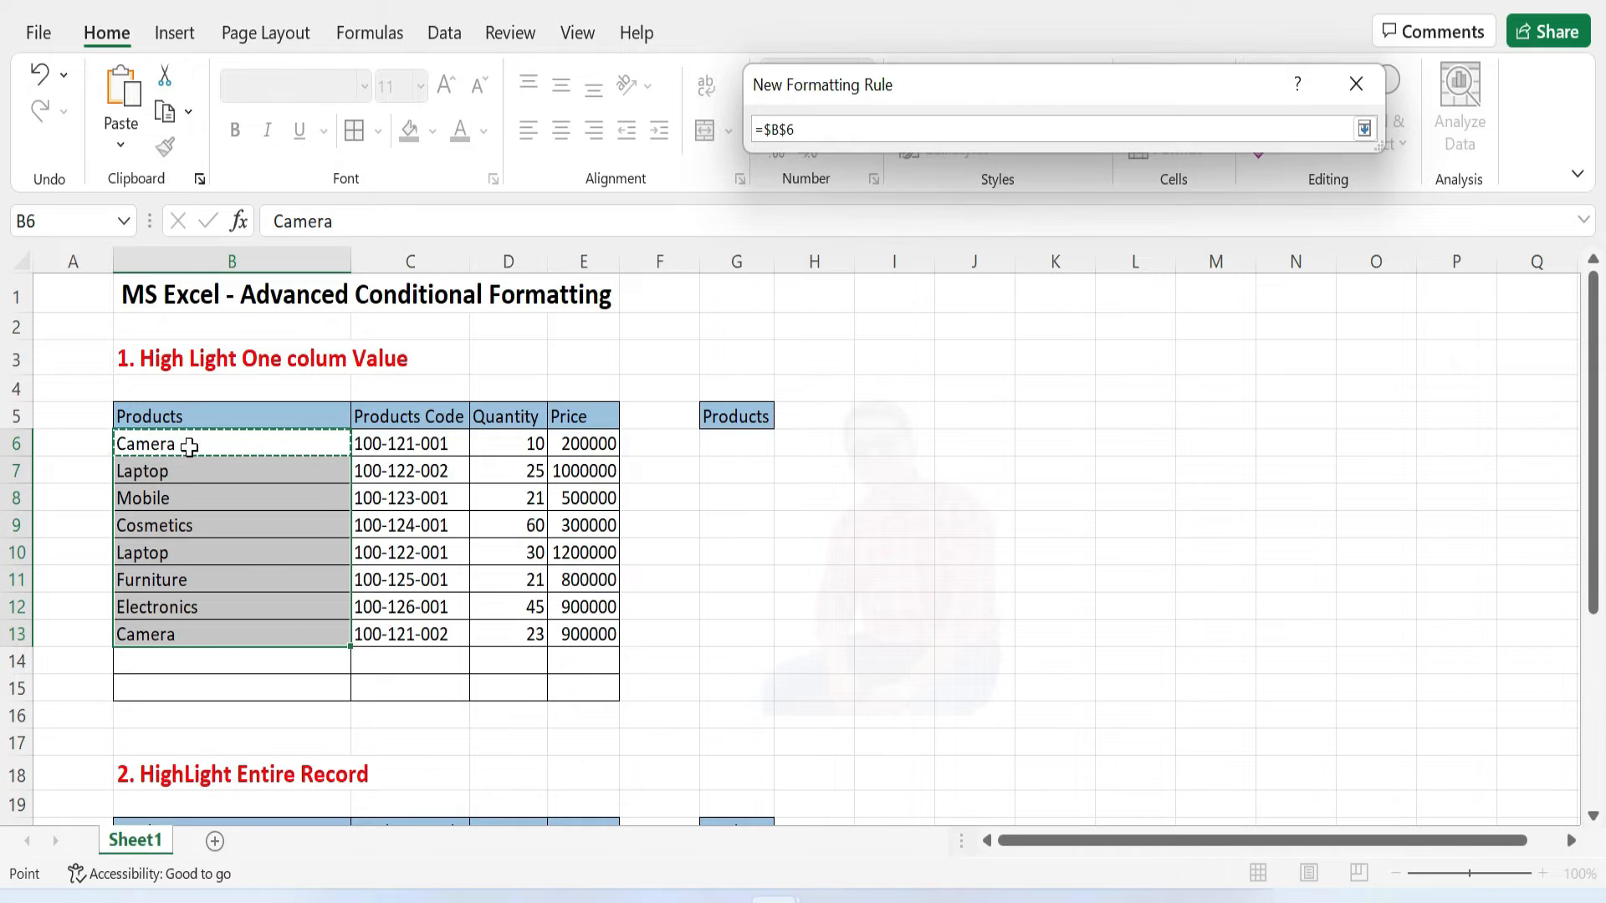
left_click(786, 124)
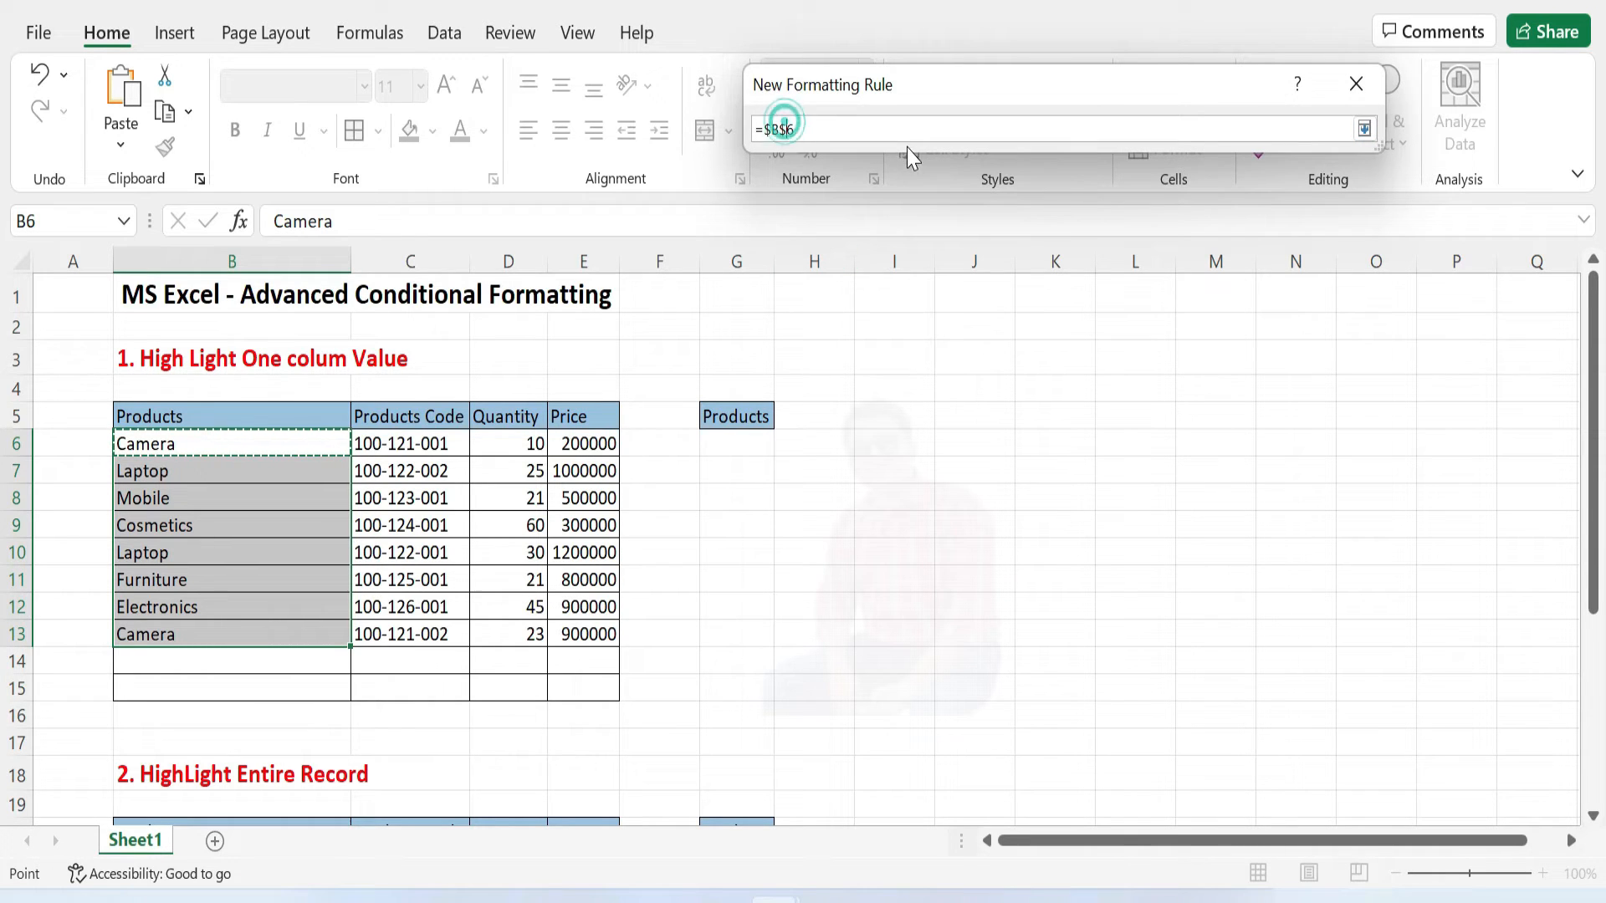
key("BackSpace")
left_click(770, 129)
key("BackSpace")
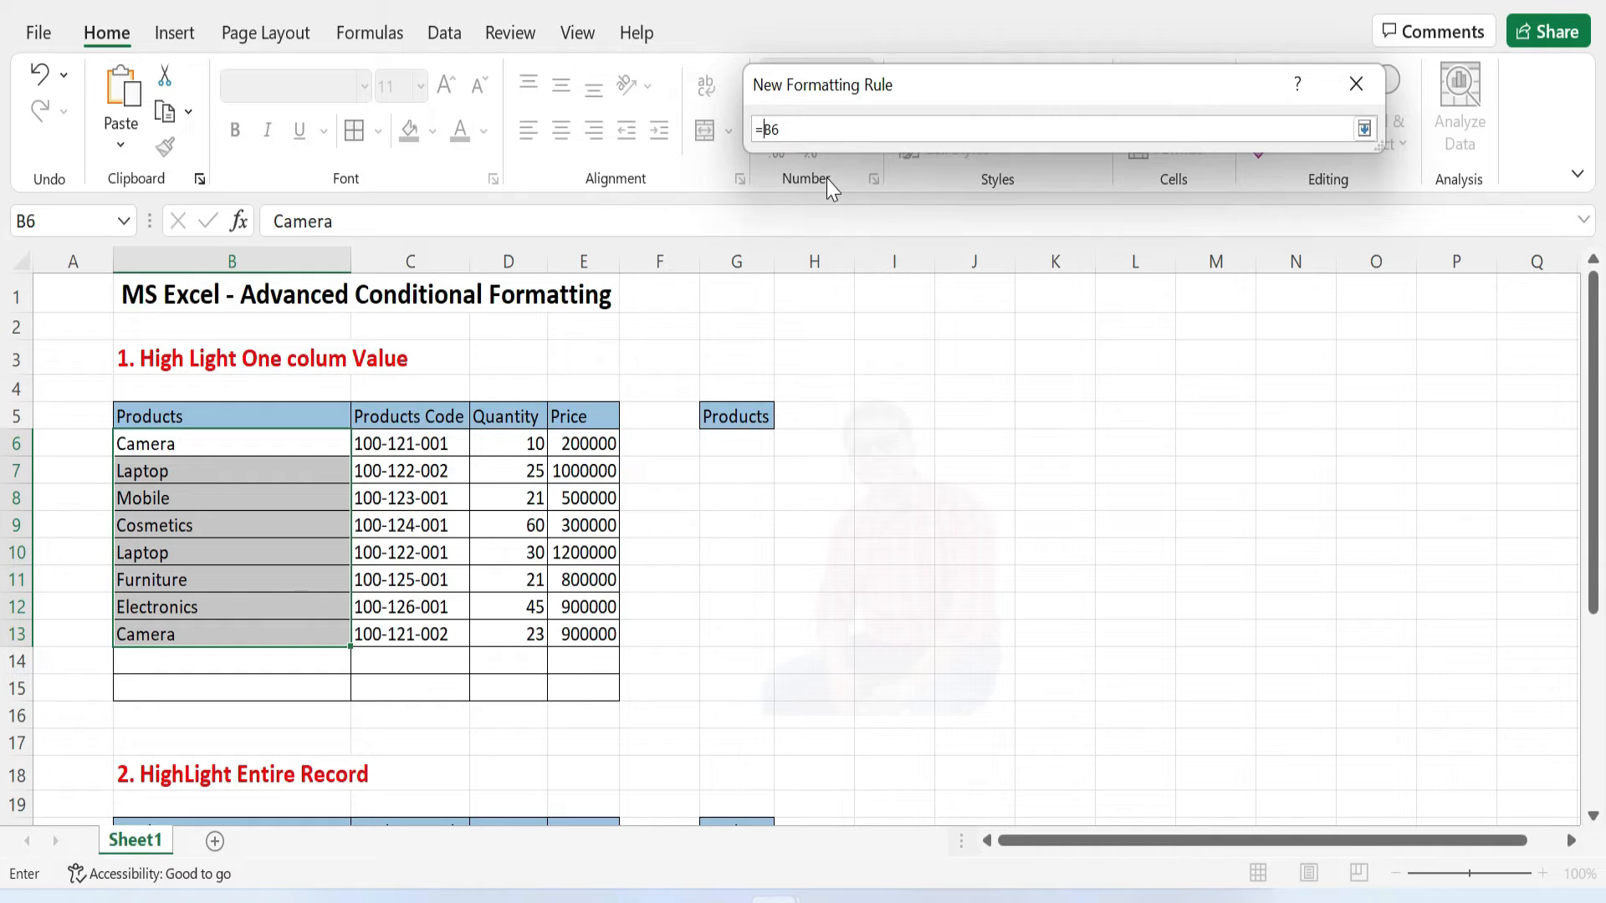
left_click(806, 126)
left_click(753, 446)
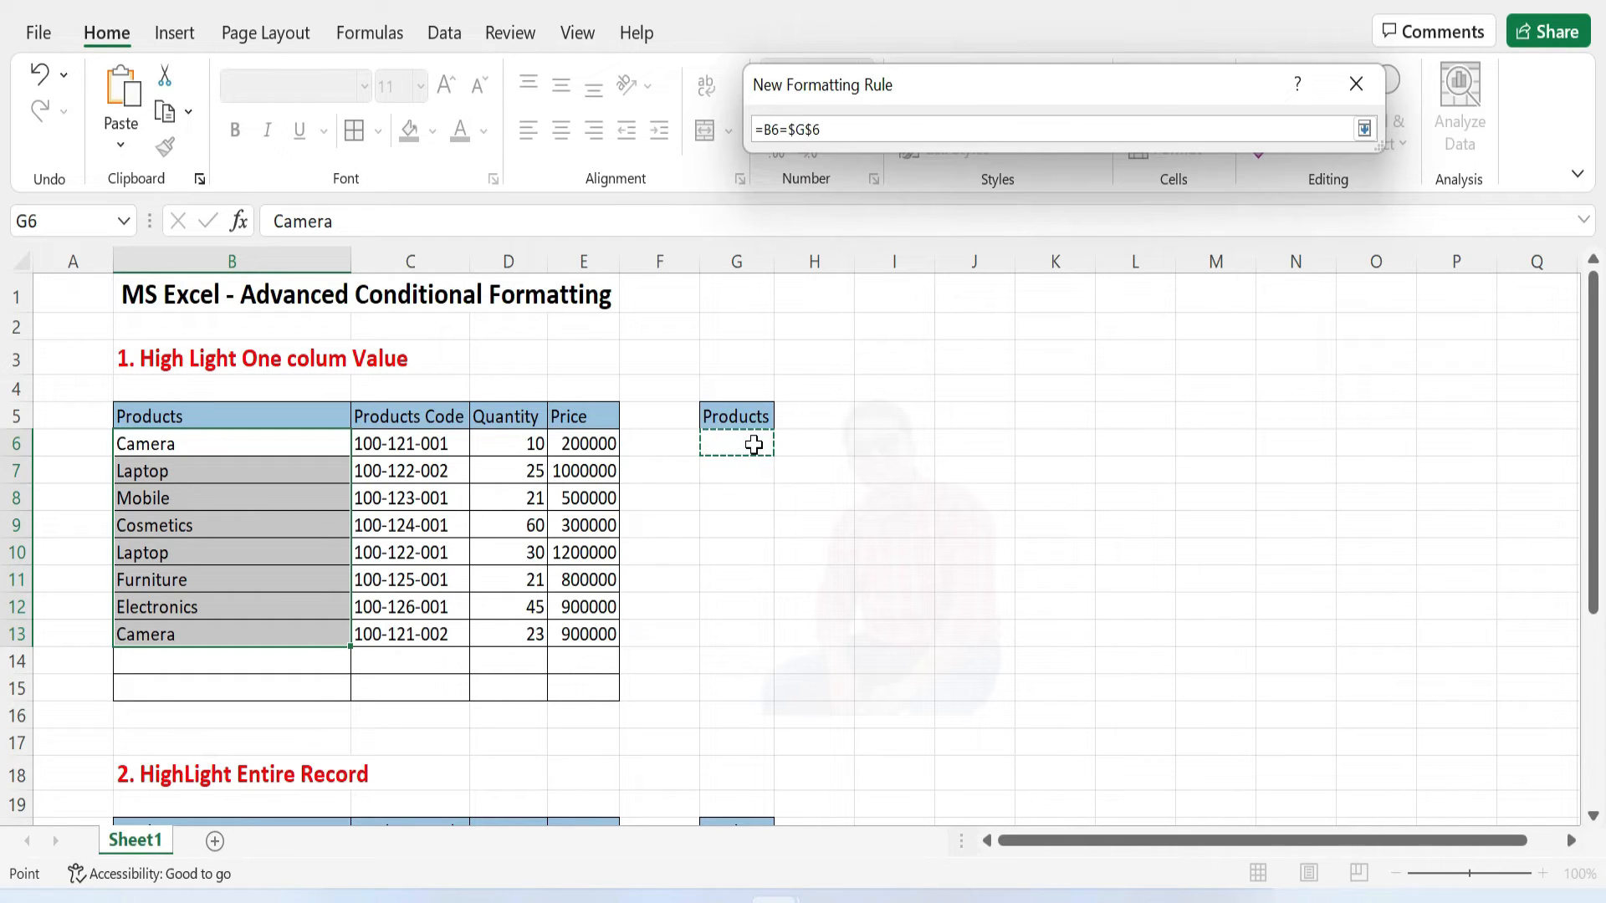
key("Return")
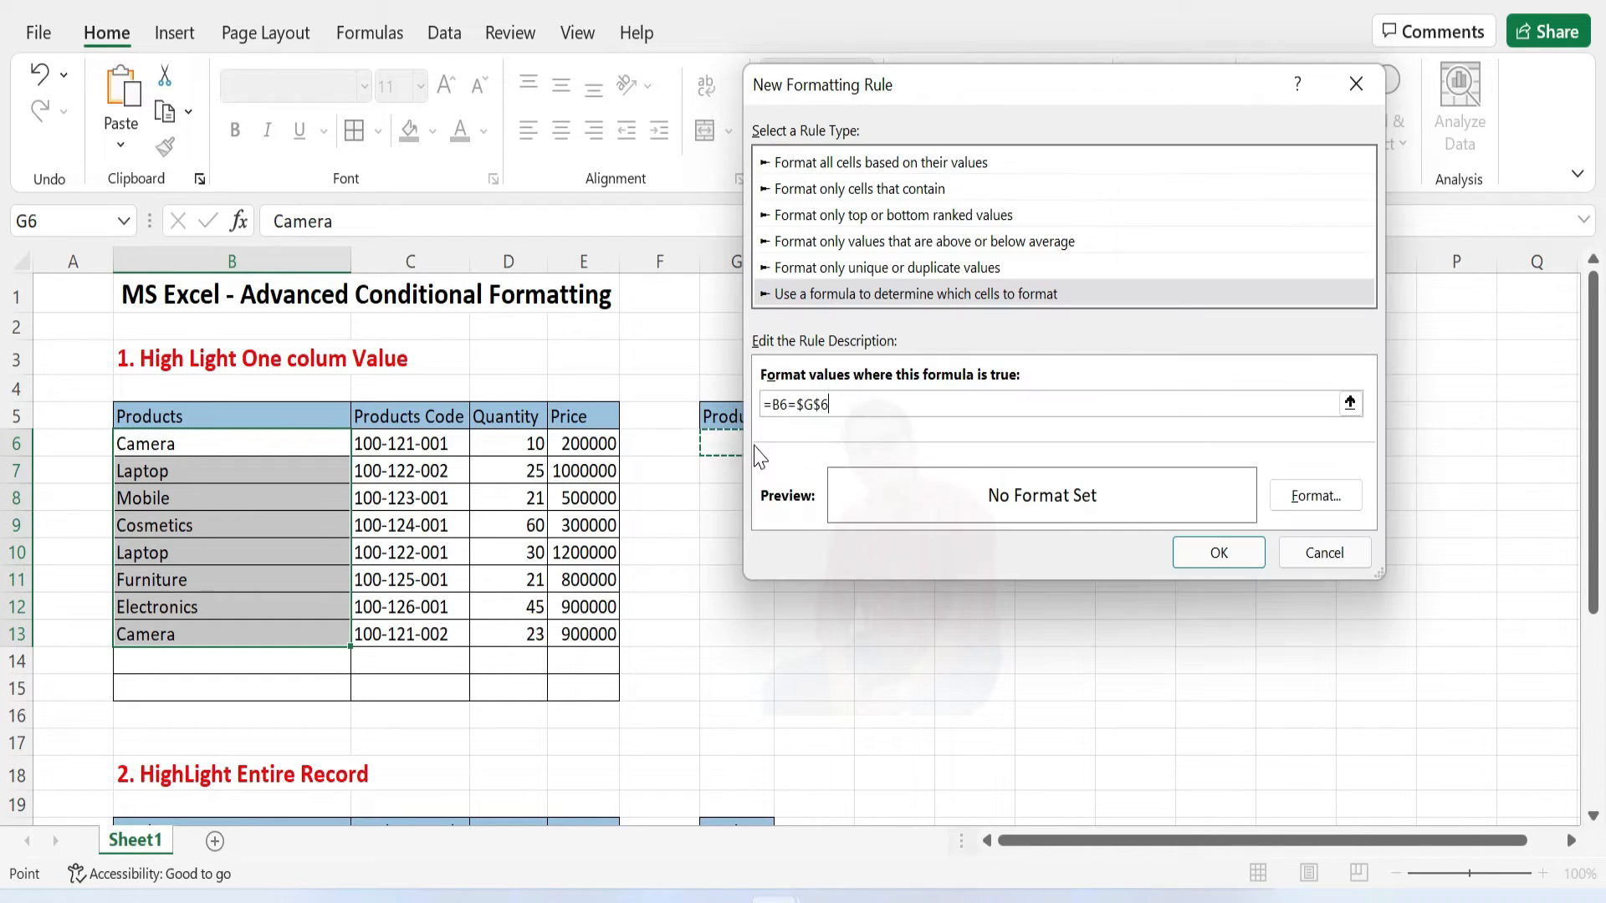
- Set the rule's format to a yellow background fill
left_click(1318, 496)
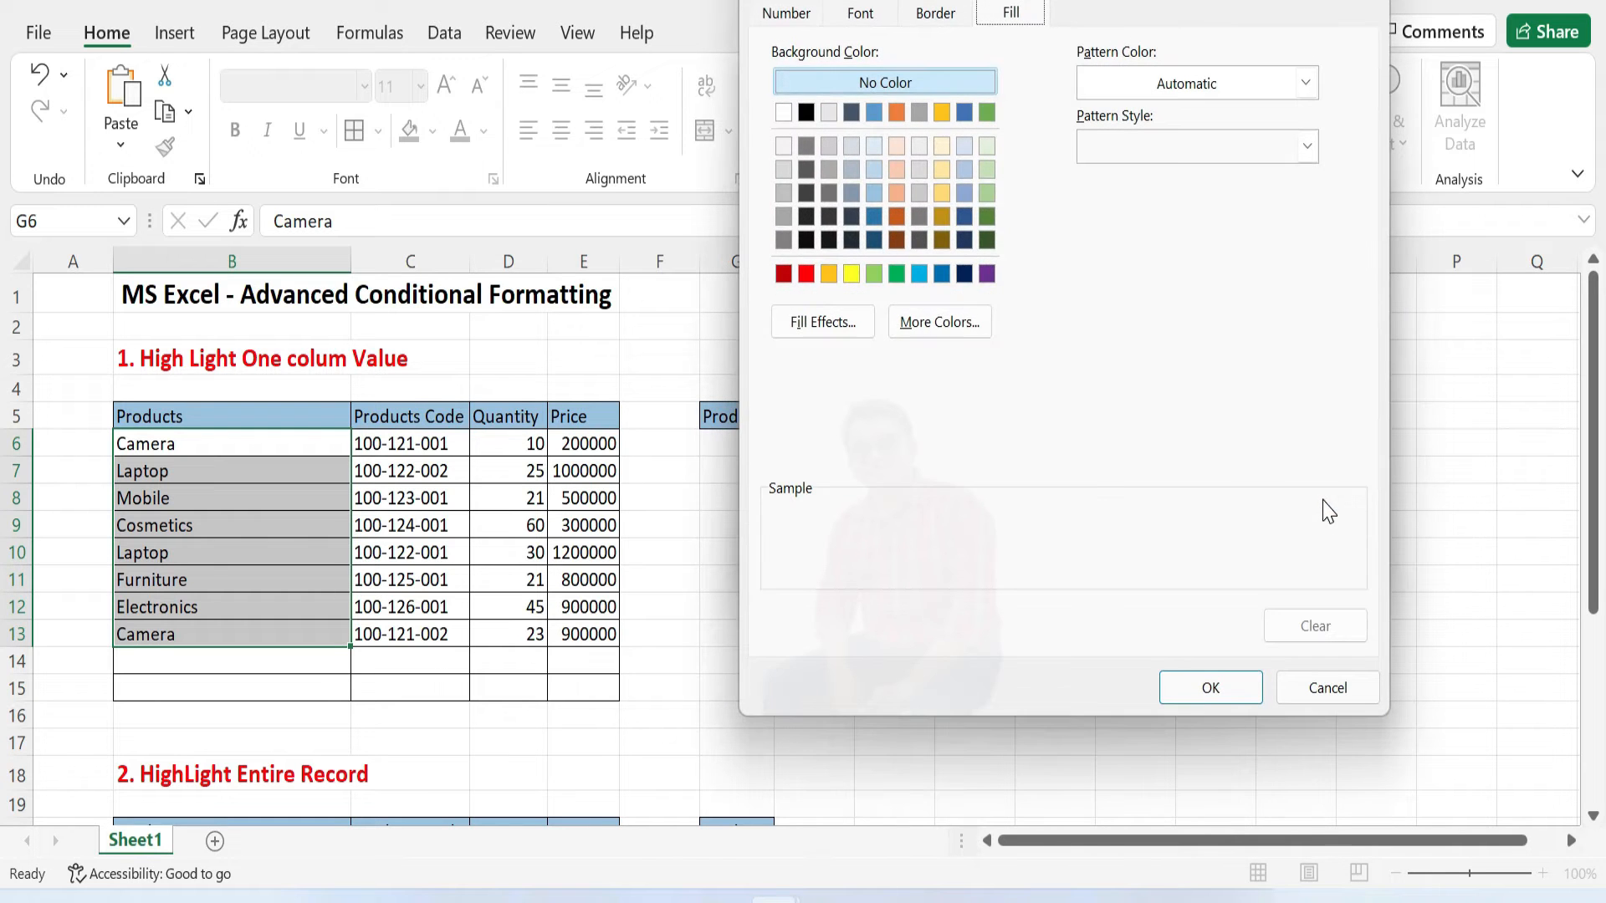
left_click(855, 276)
left_click(1226, 701)
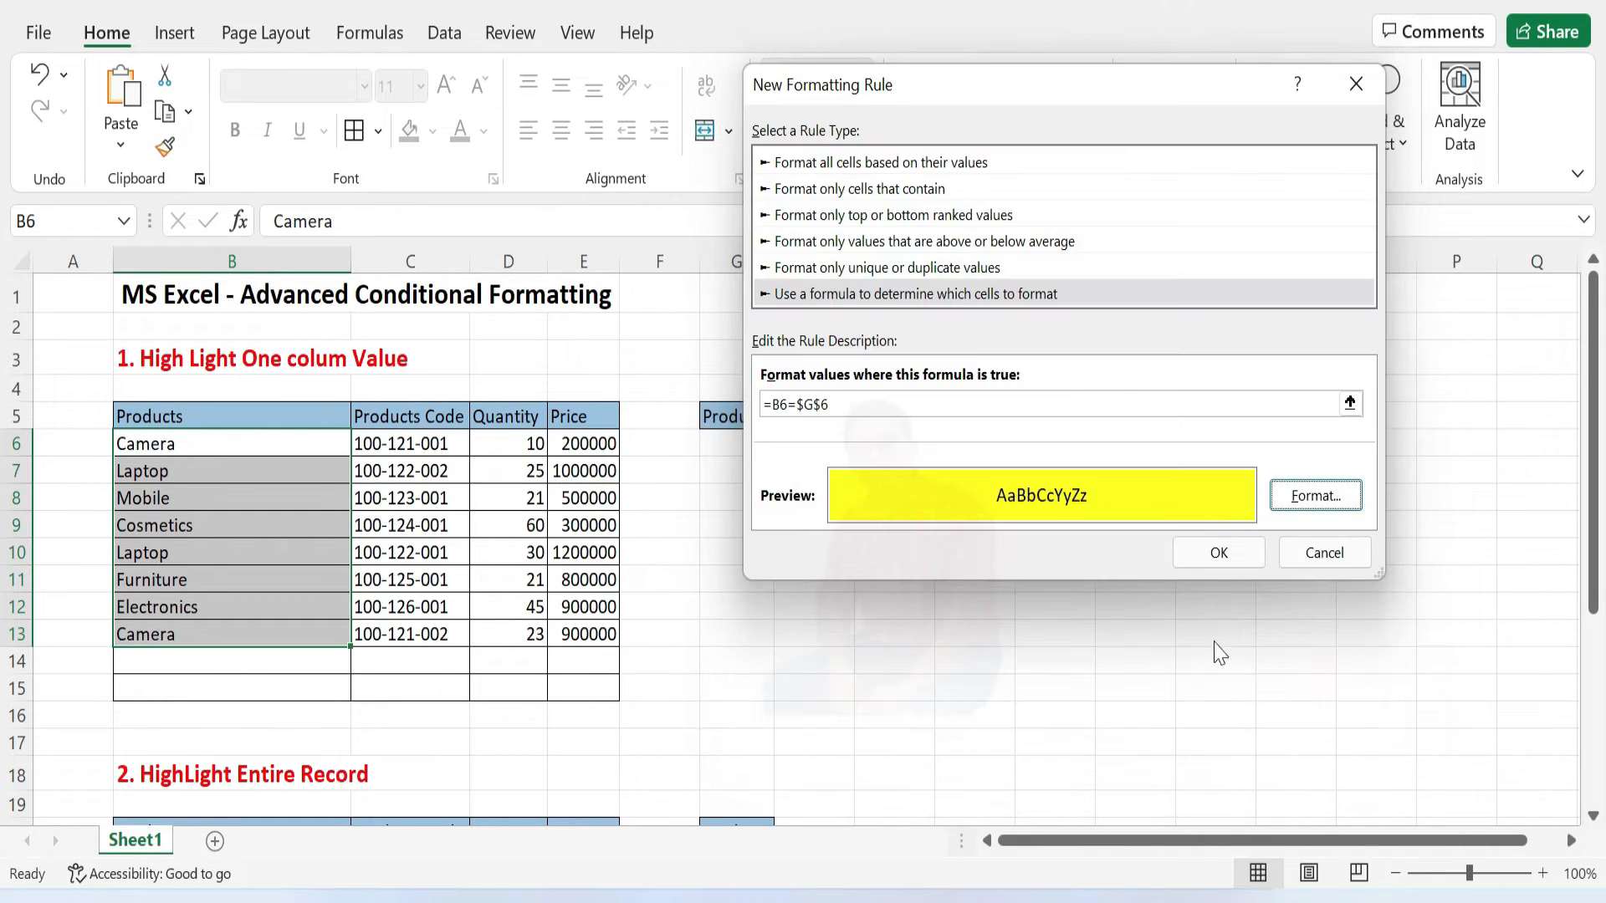
- Apply the new formatting rule and choose Camera from the product drop-down in G6
left_click(1220, 556)
left_click(776, 441)
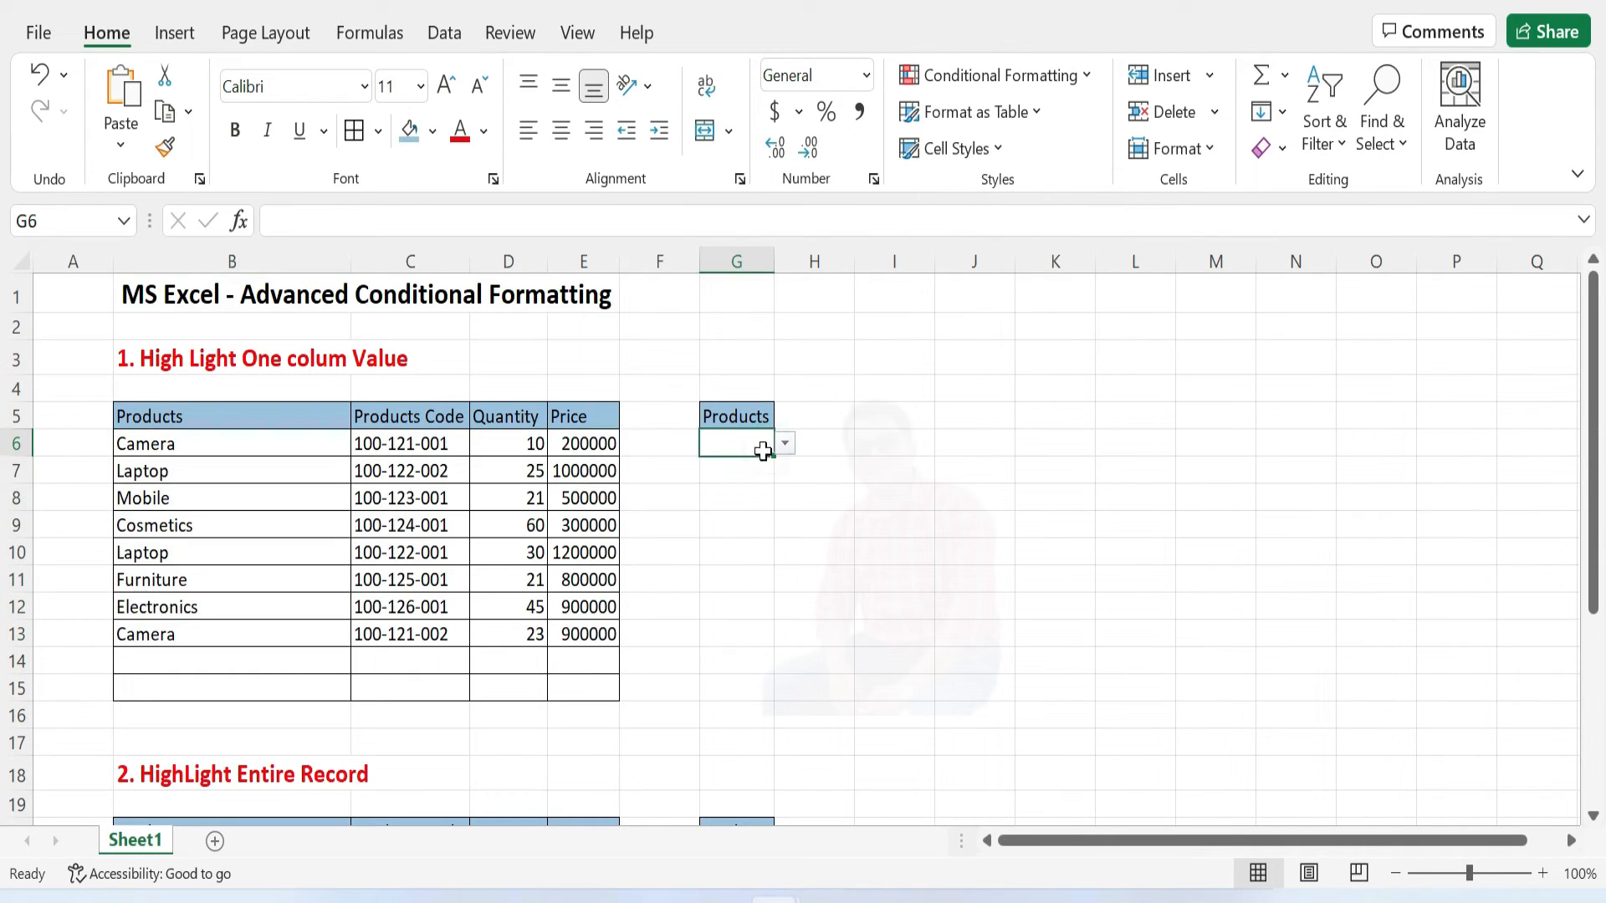
left_click(786, 444)
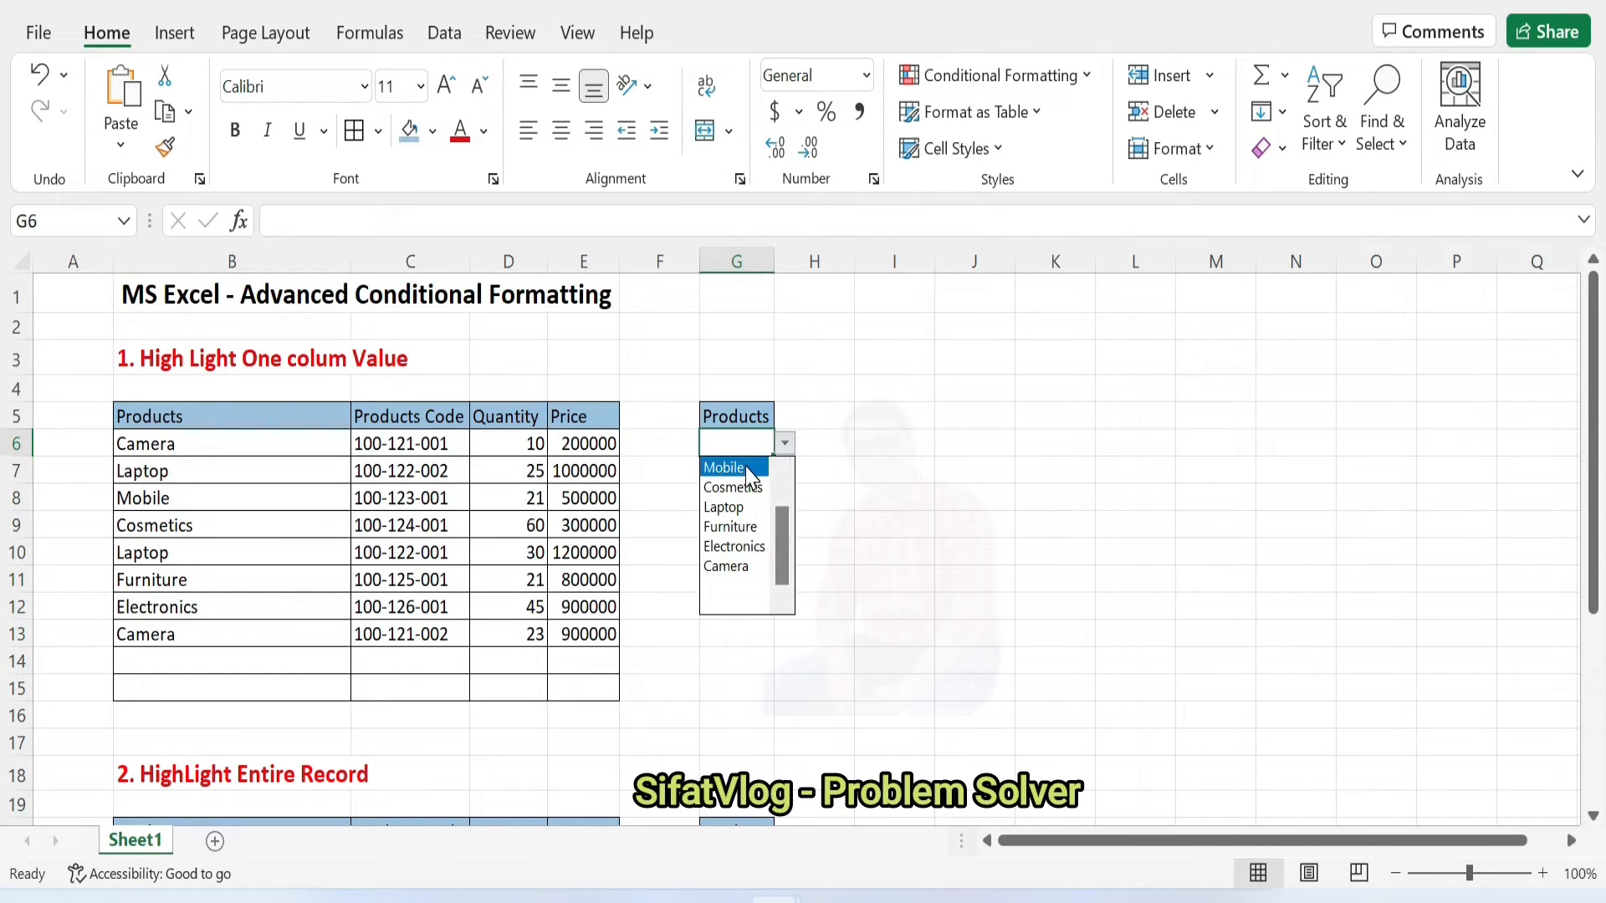
scroll(748, 477, "up", 2)
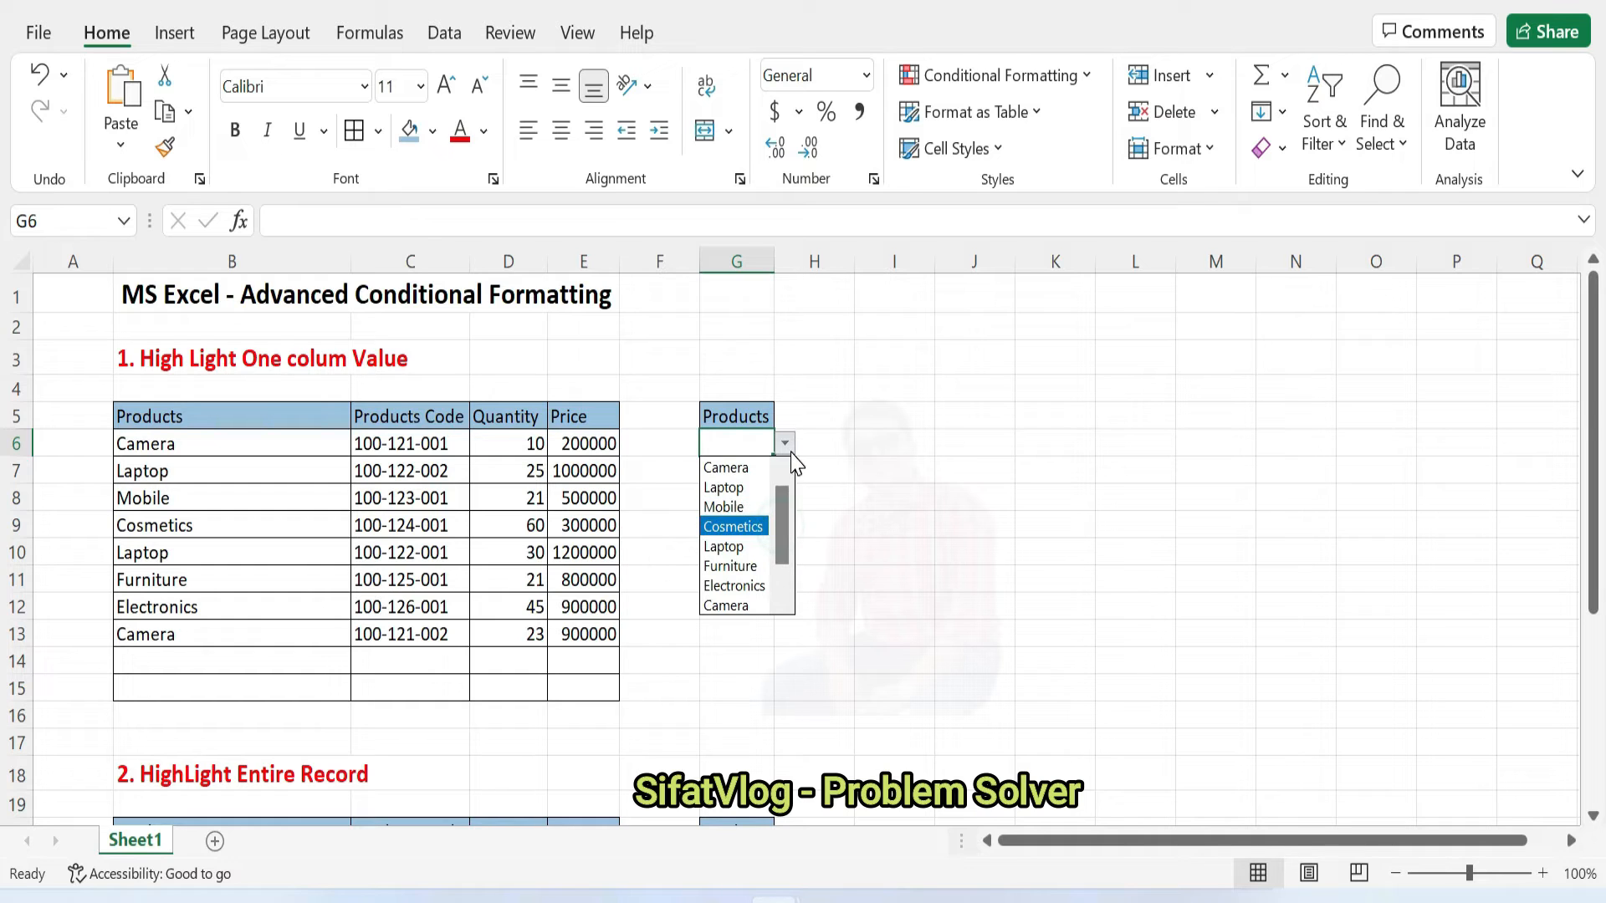
left_click(753, 469)
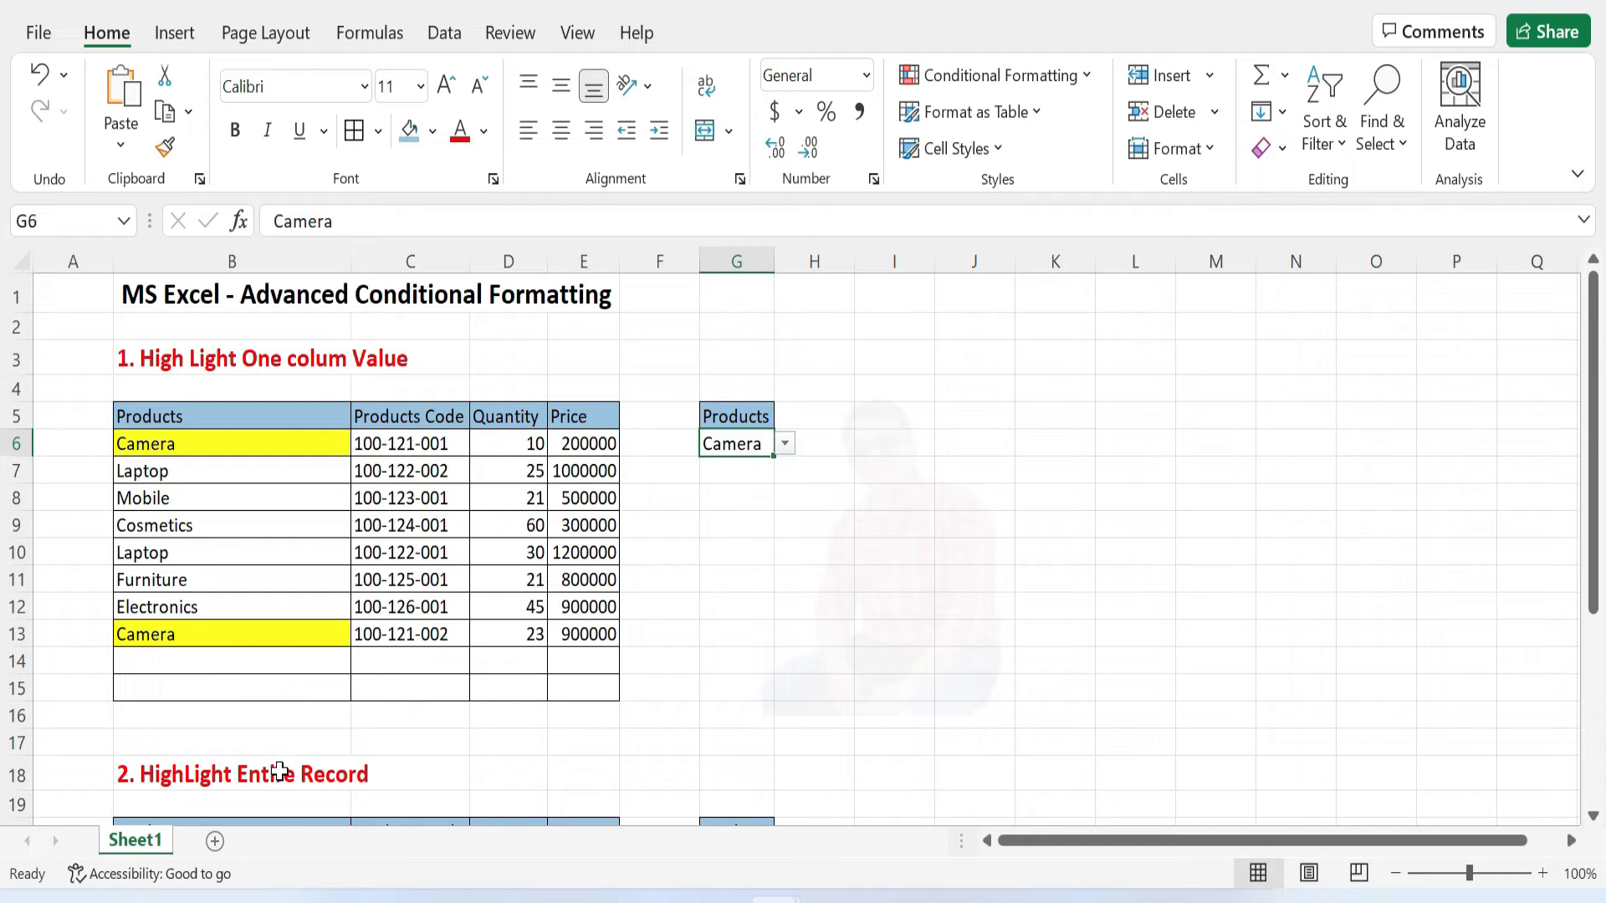
- Test the highlighting by switching the product in G6 to Laptop and Cosmetics, then back to Camera
left_click(789, 445)
left_click(735, 488)
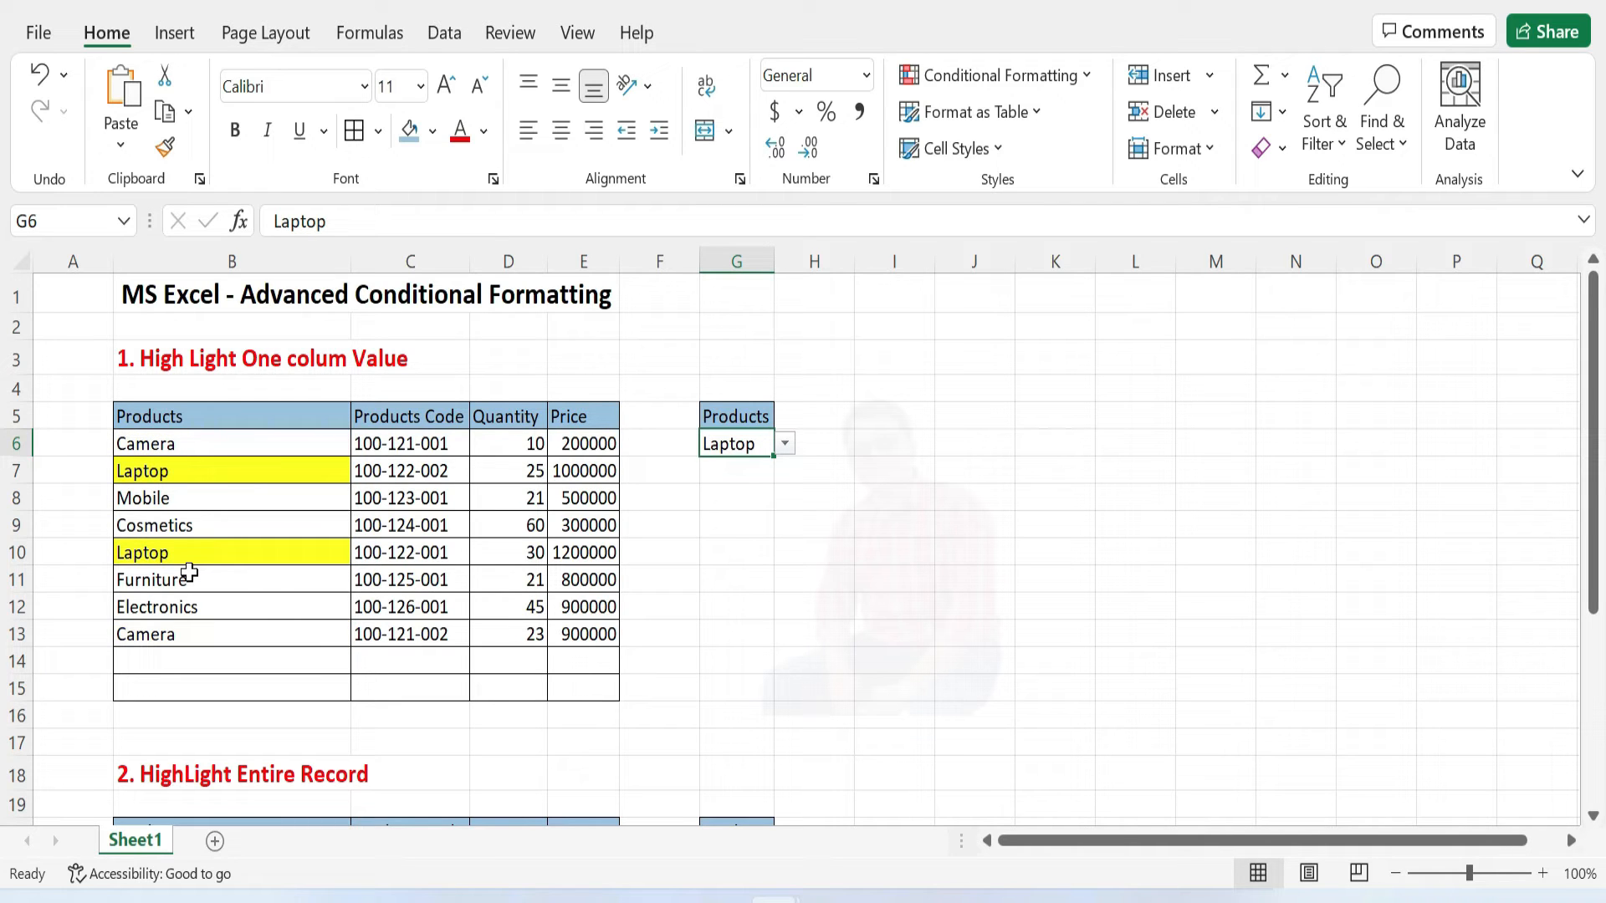
left_click(784, 444)
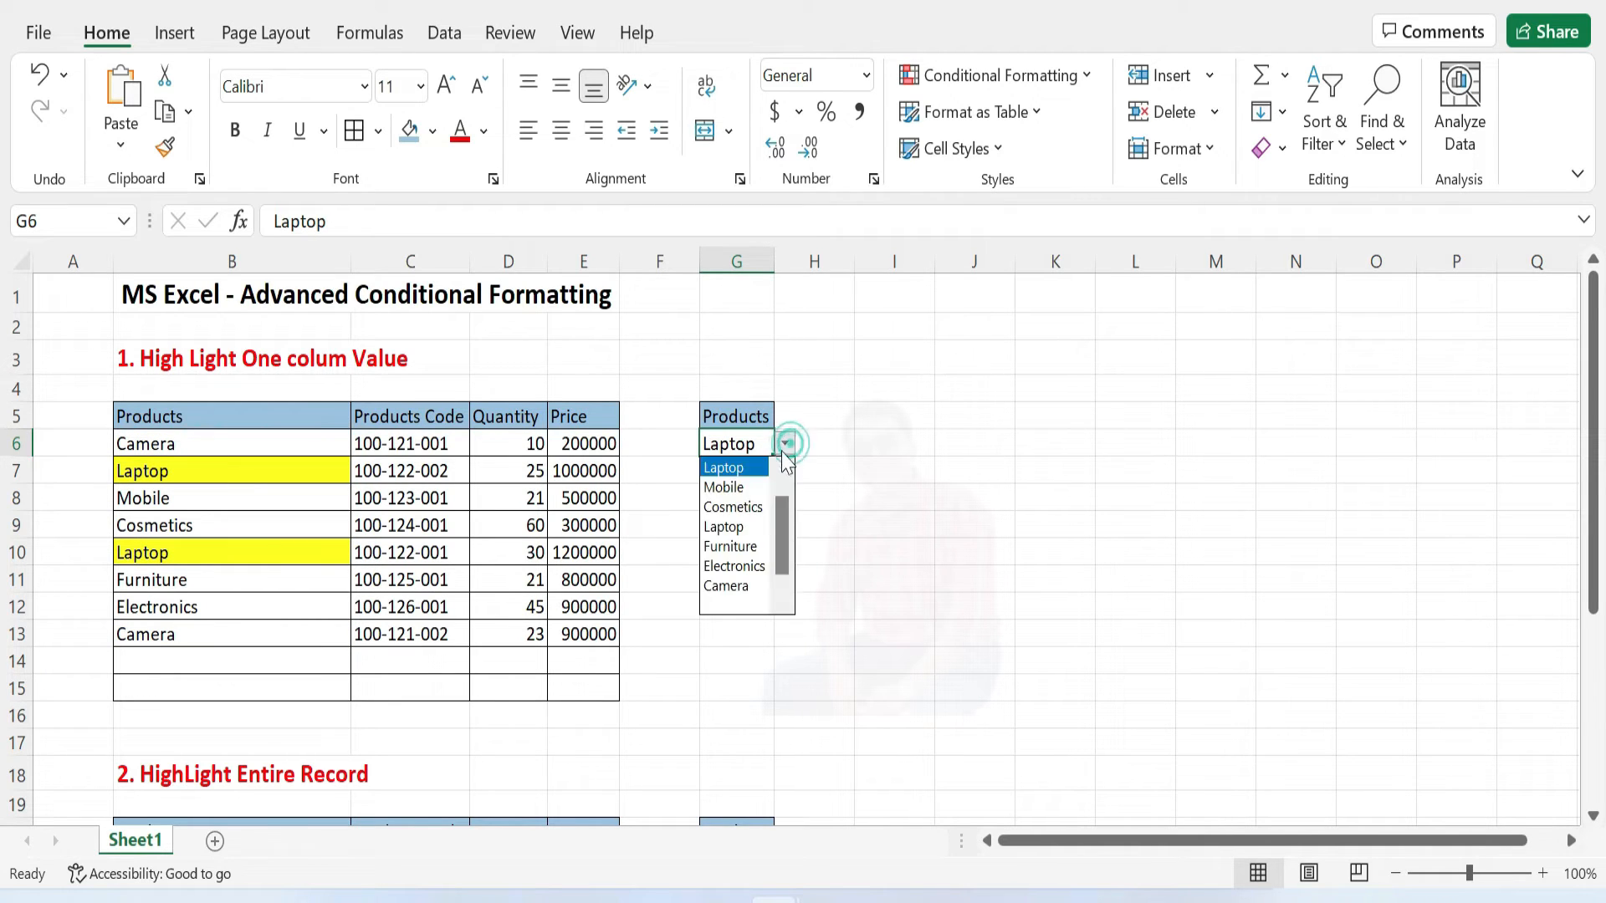
left_click(736, 512)
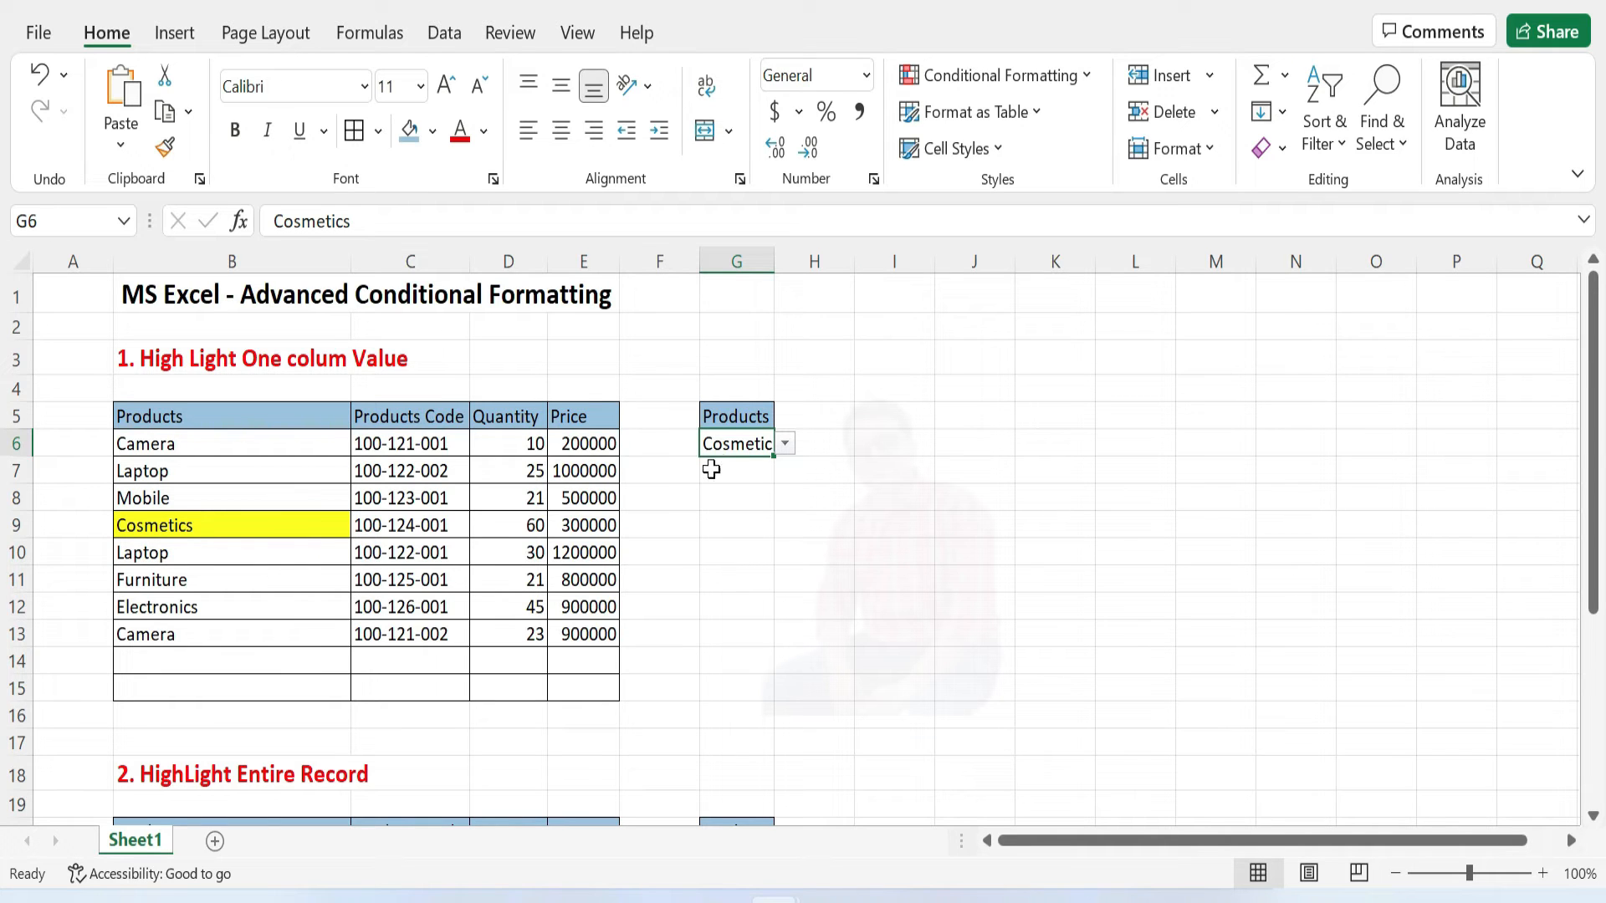
left_click(786, 445)
left_click(744, 520)
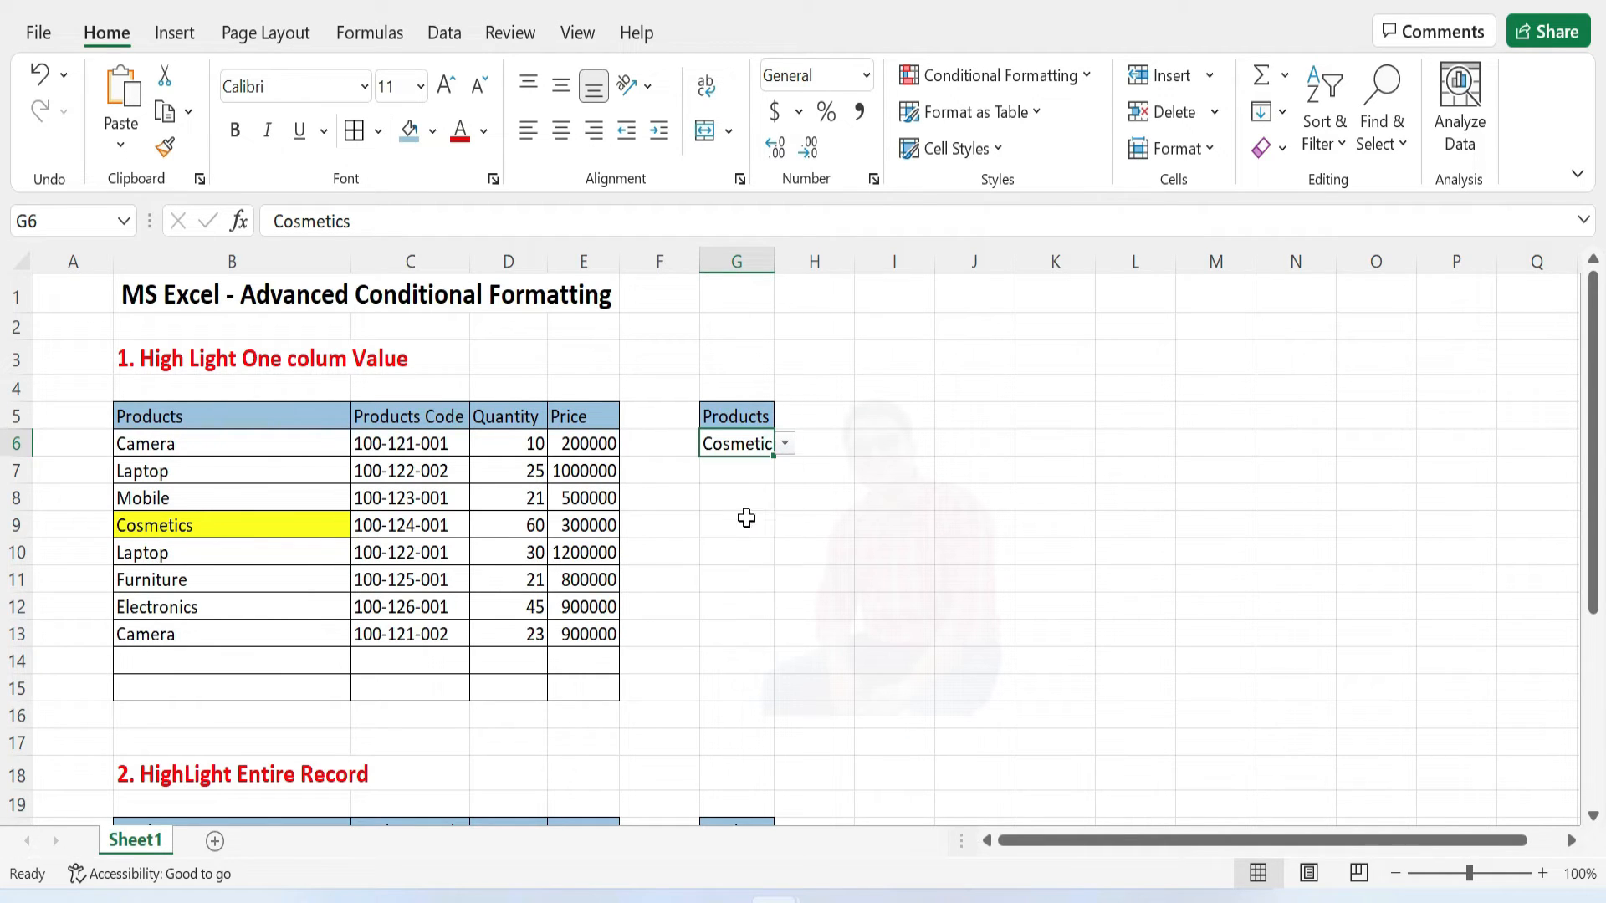
left_click(786, 444)
scroll(786, 529, "up", 2)
left_click(724, 466)
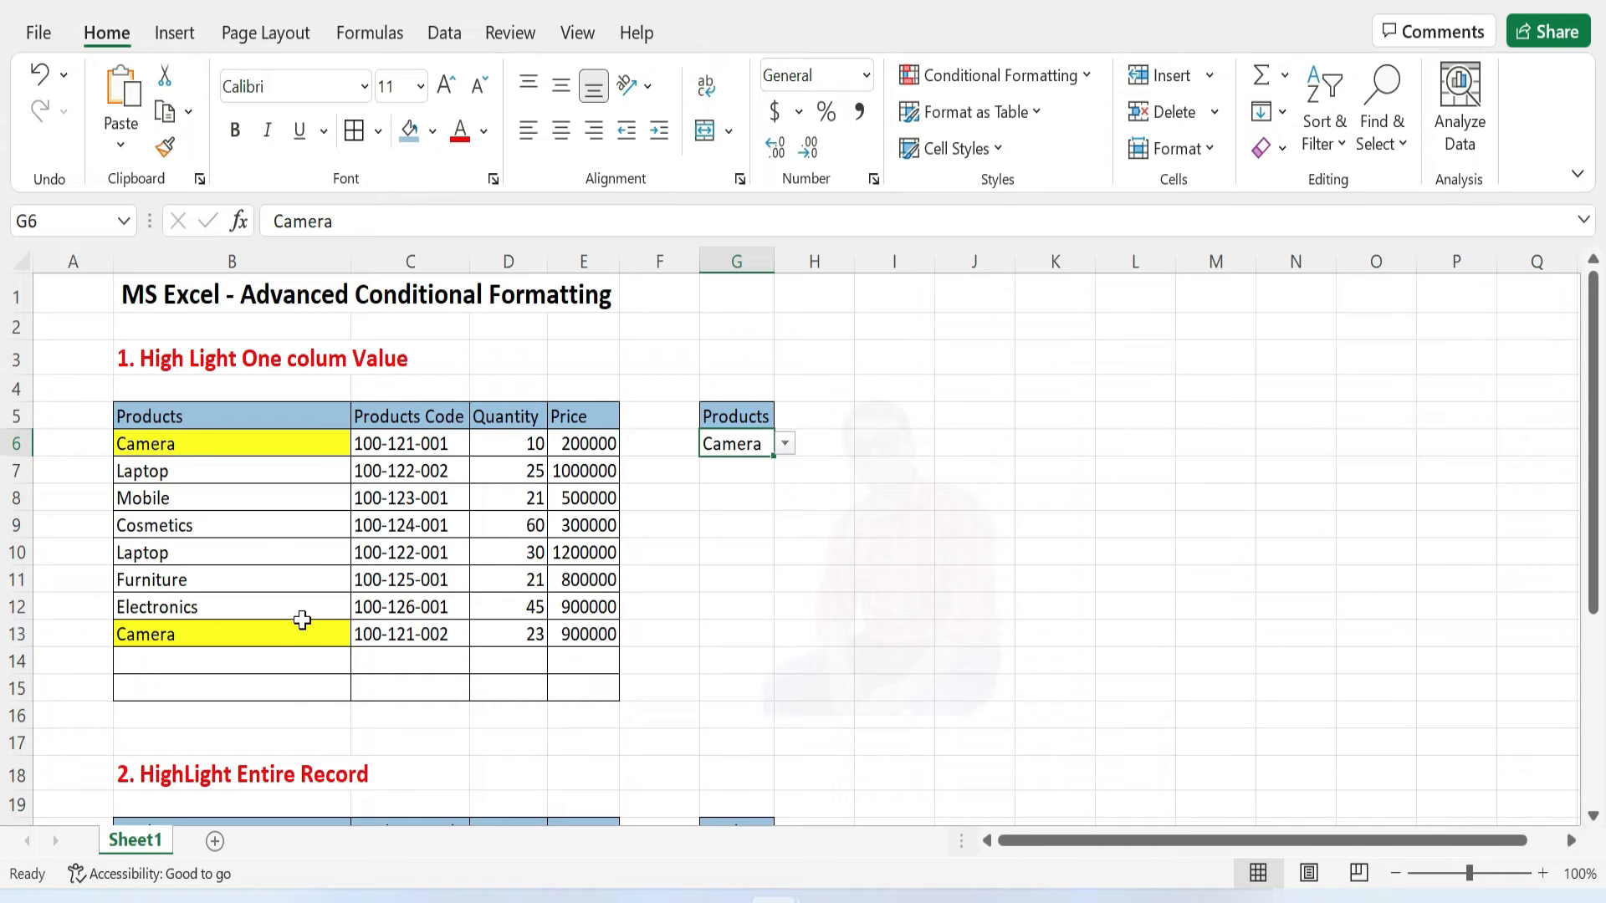
- Start a data validation rule for cell G21, beside the second table, that allows a list
scroll(302, 620, "down", 4)
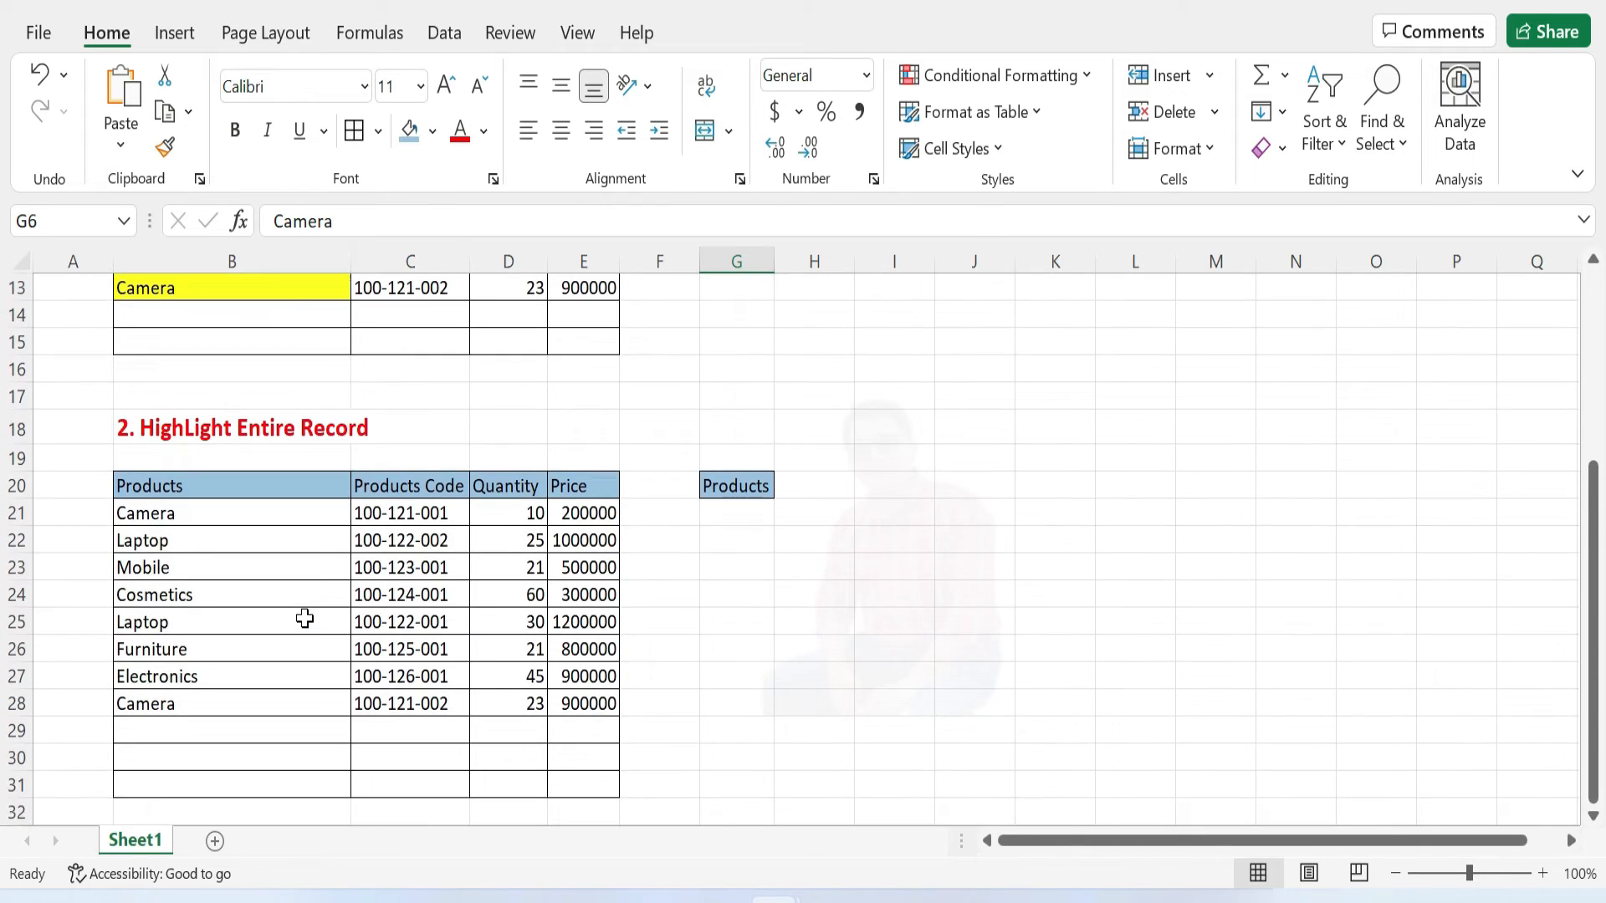
scroll(304, 618, "down", 2)
scroll(305, 618, "up", 1)
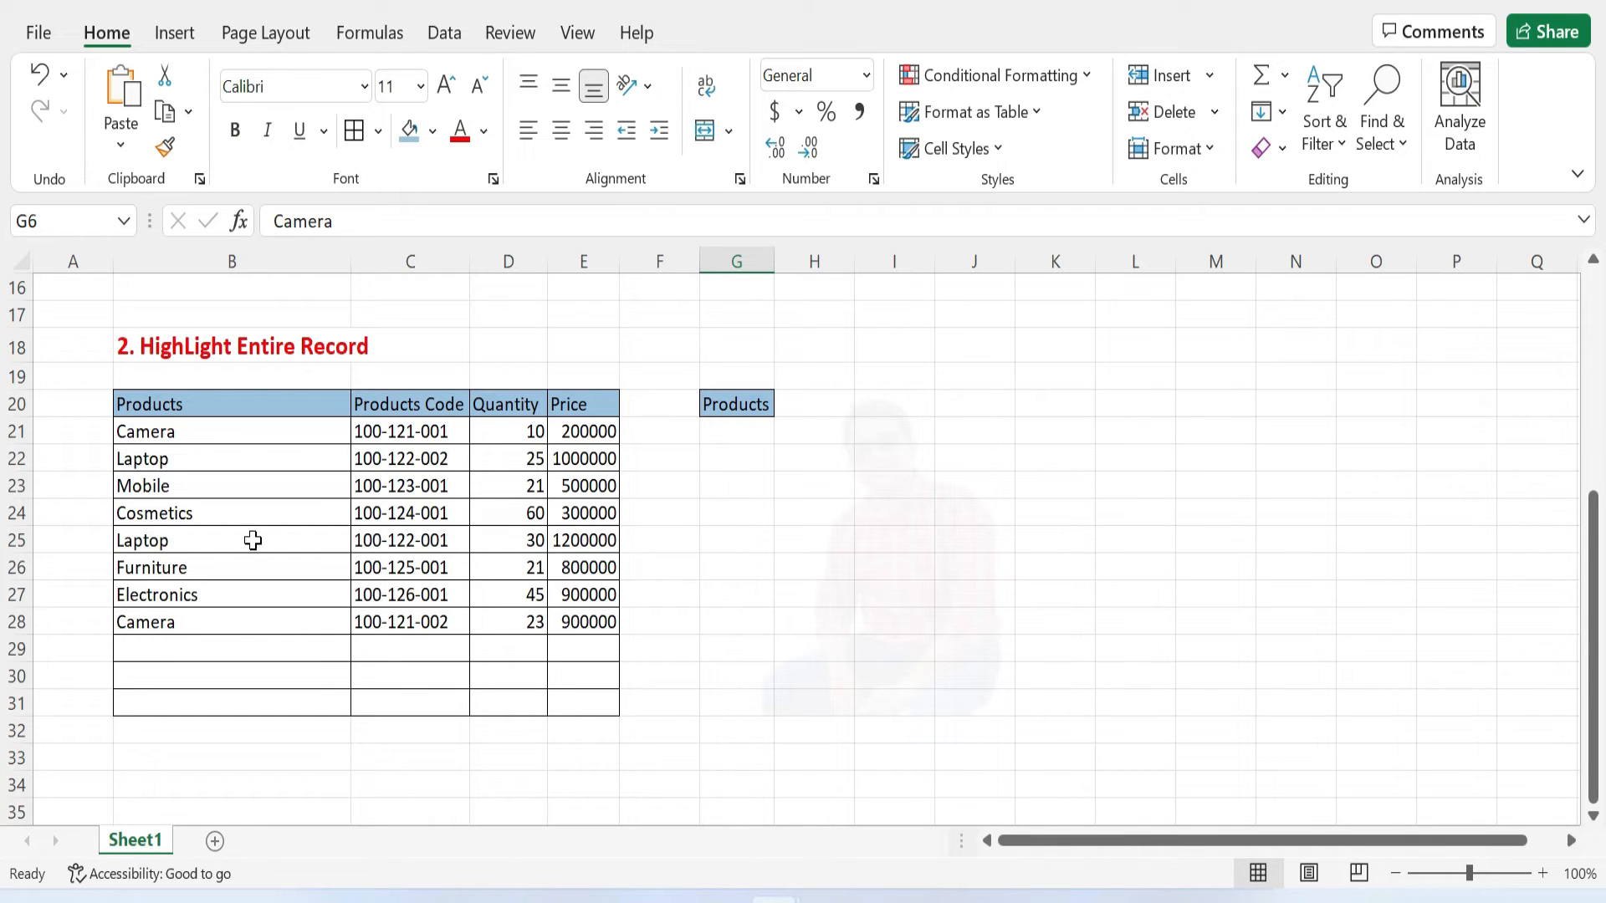
left_click(735, 429)
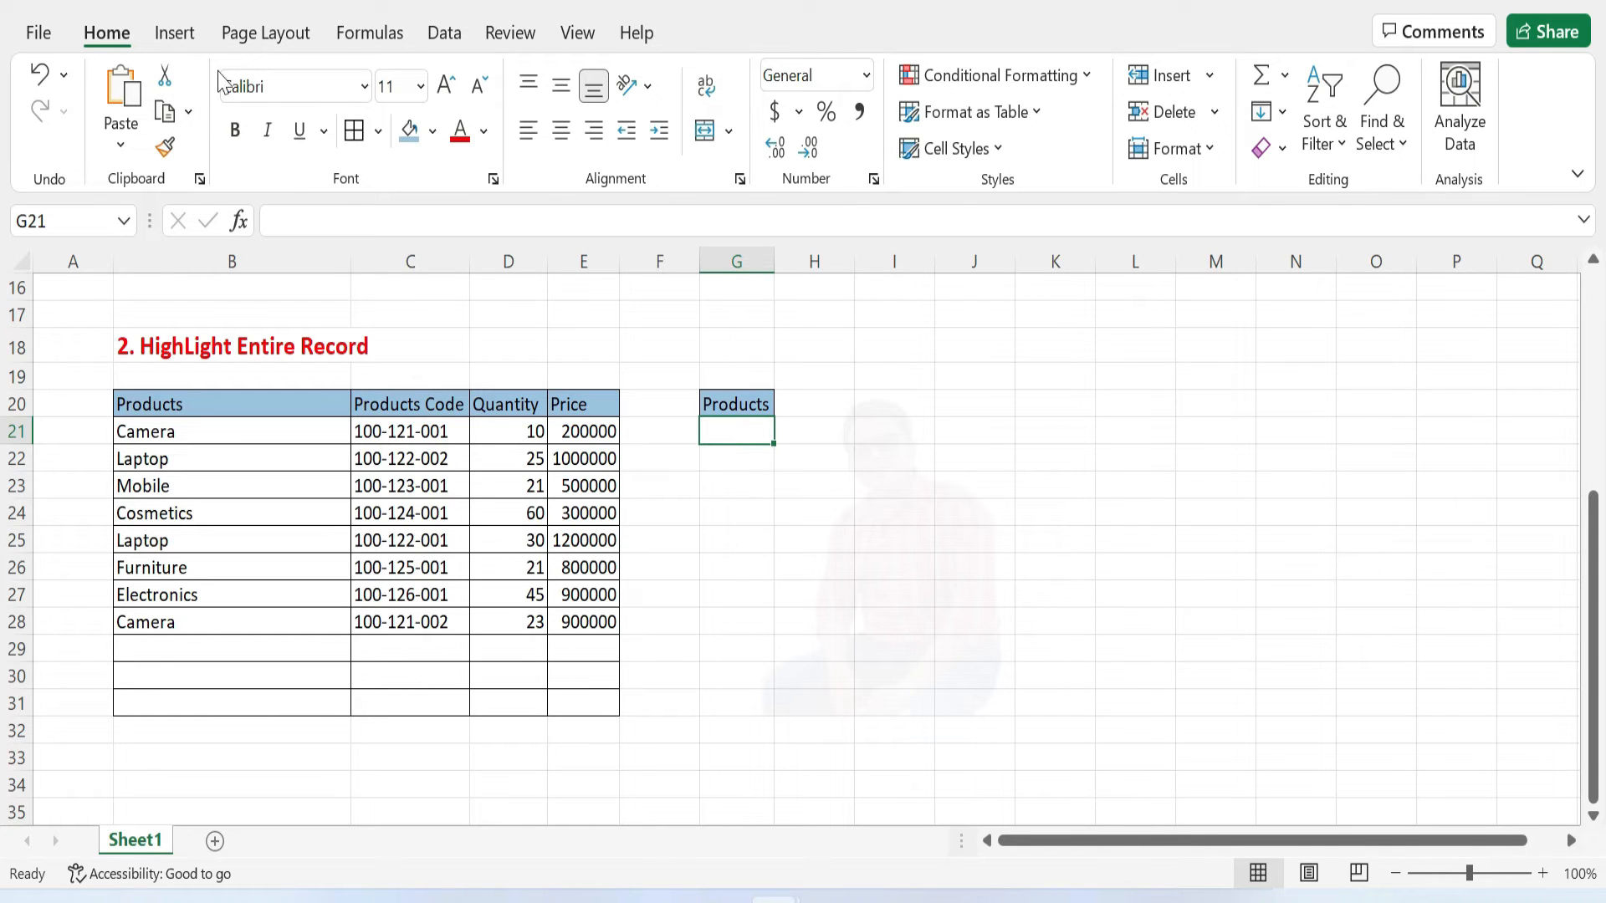
left_click(444, 32)
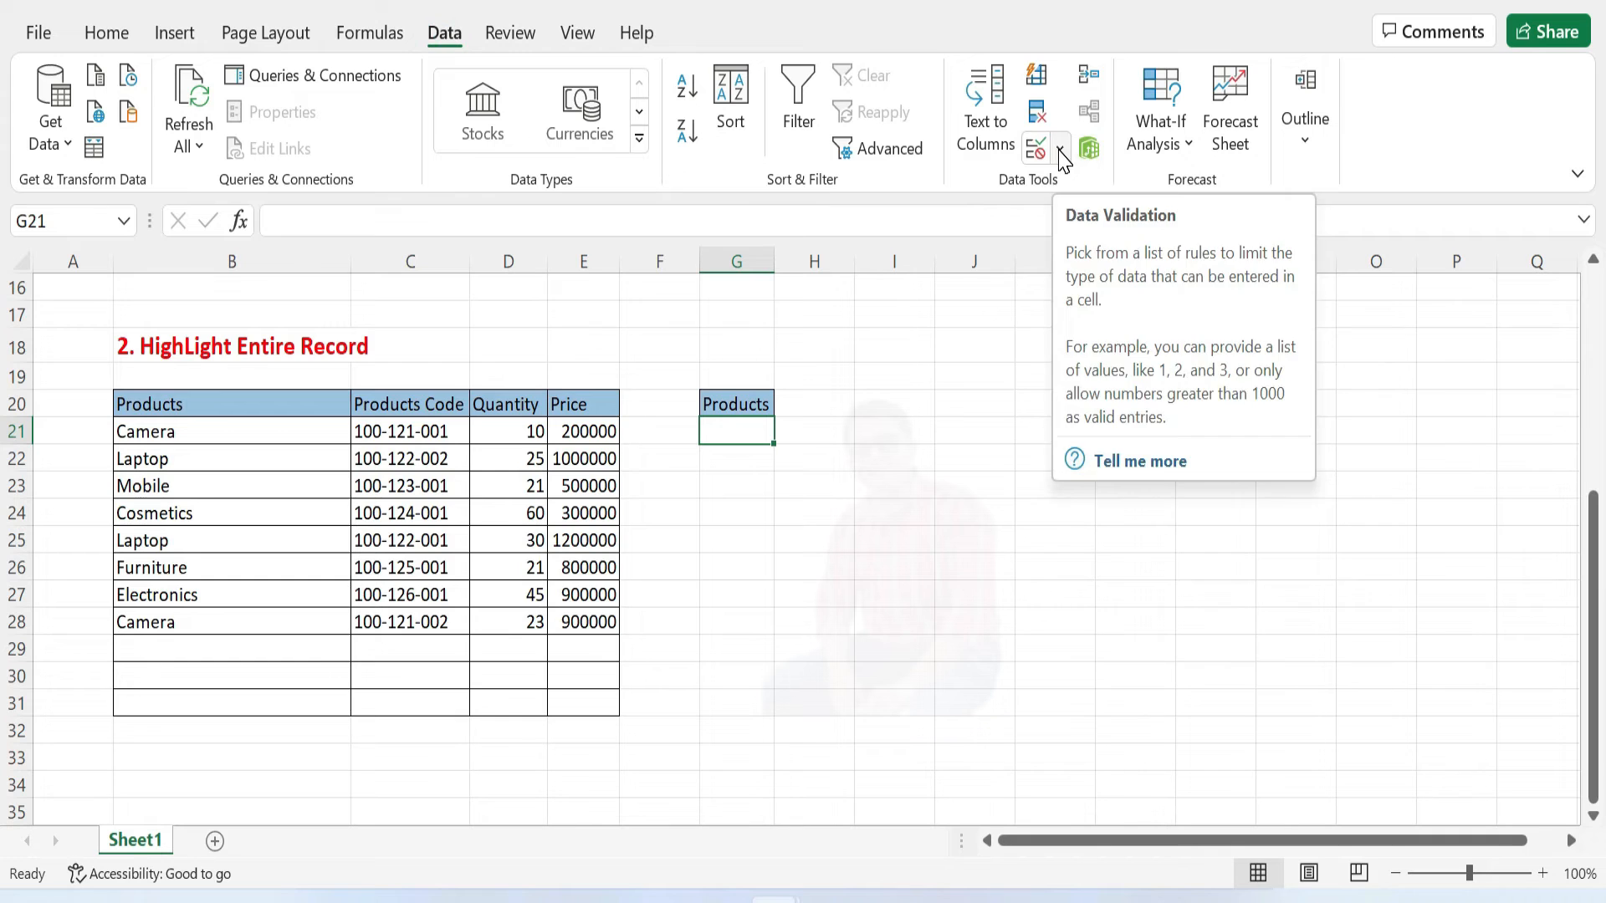
left_click(1061, 152)
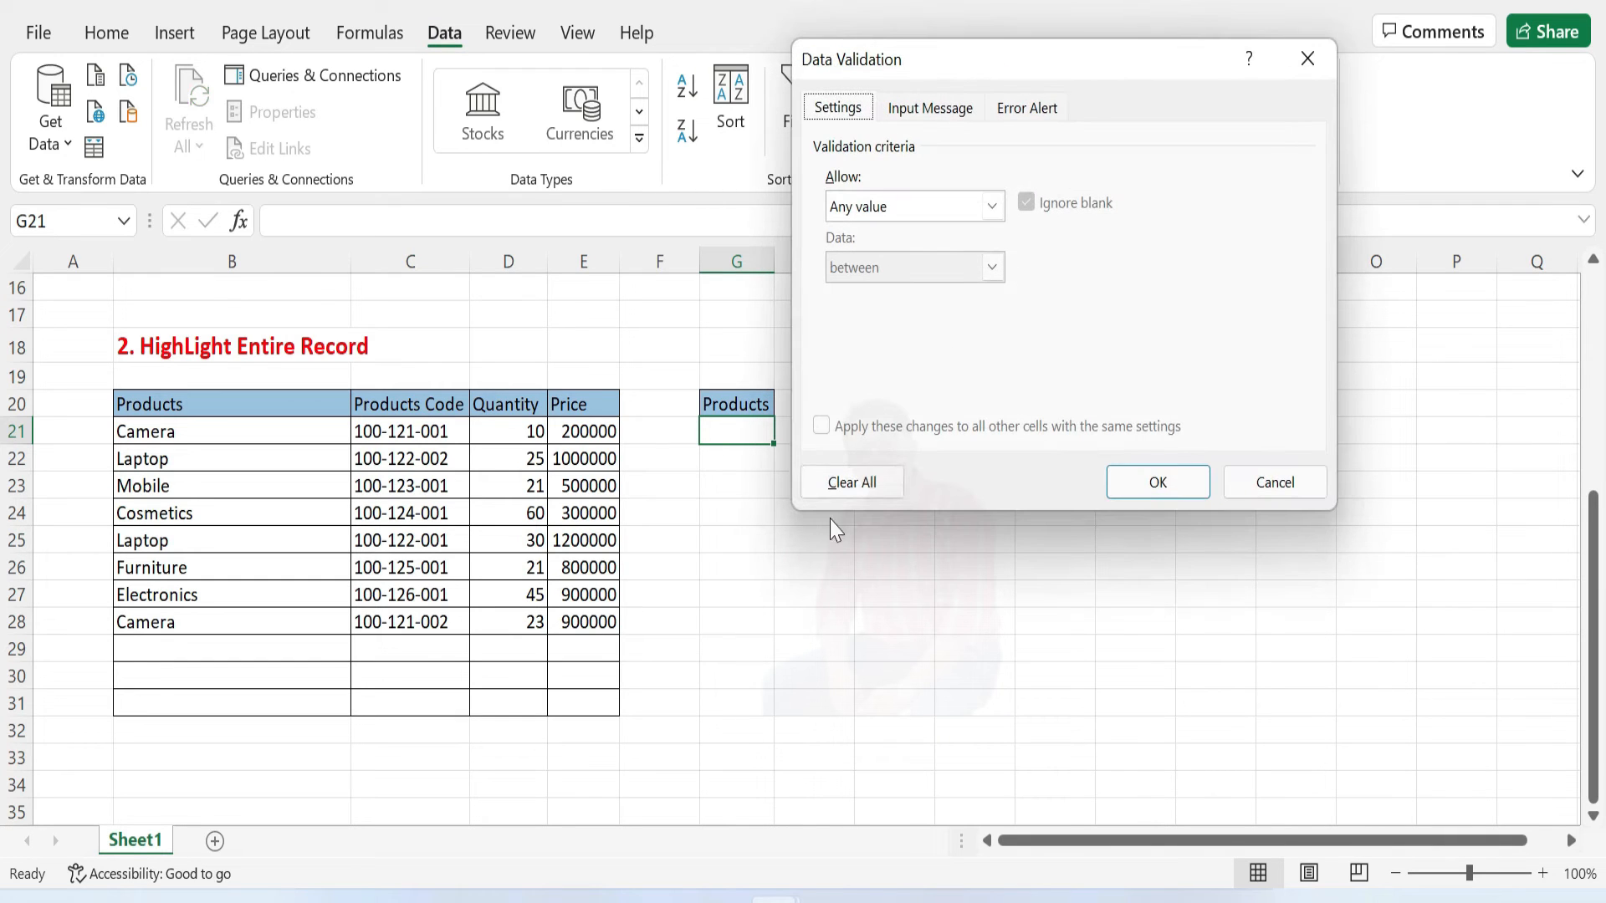
left_click(922, 224)
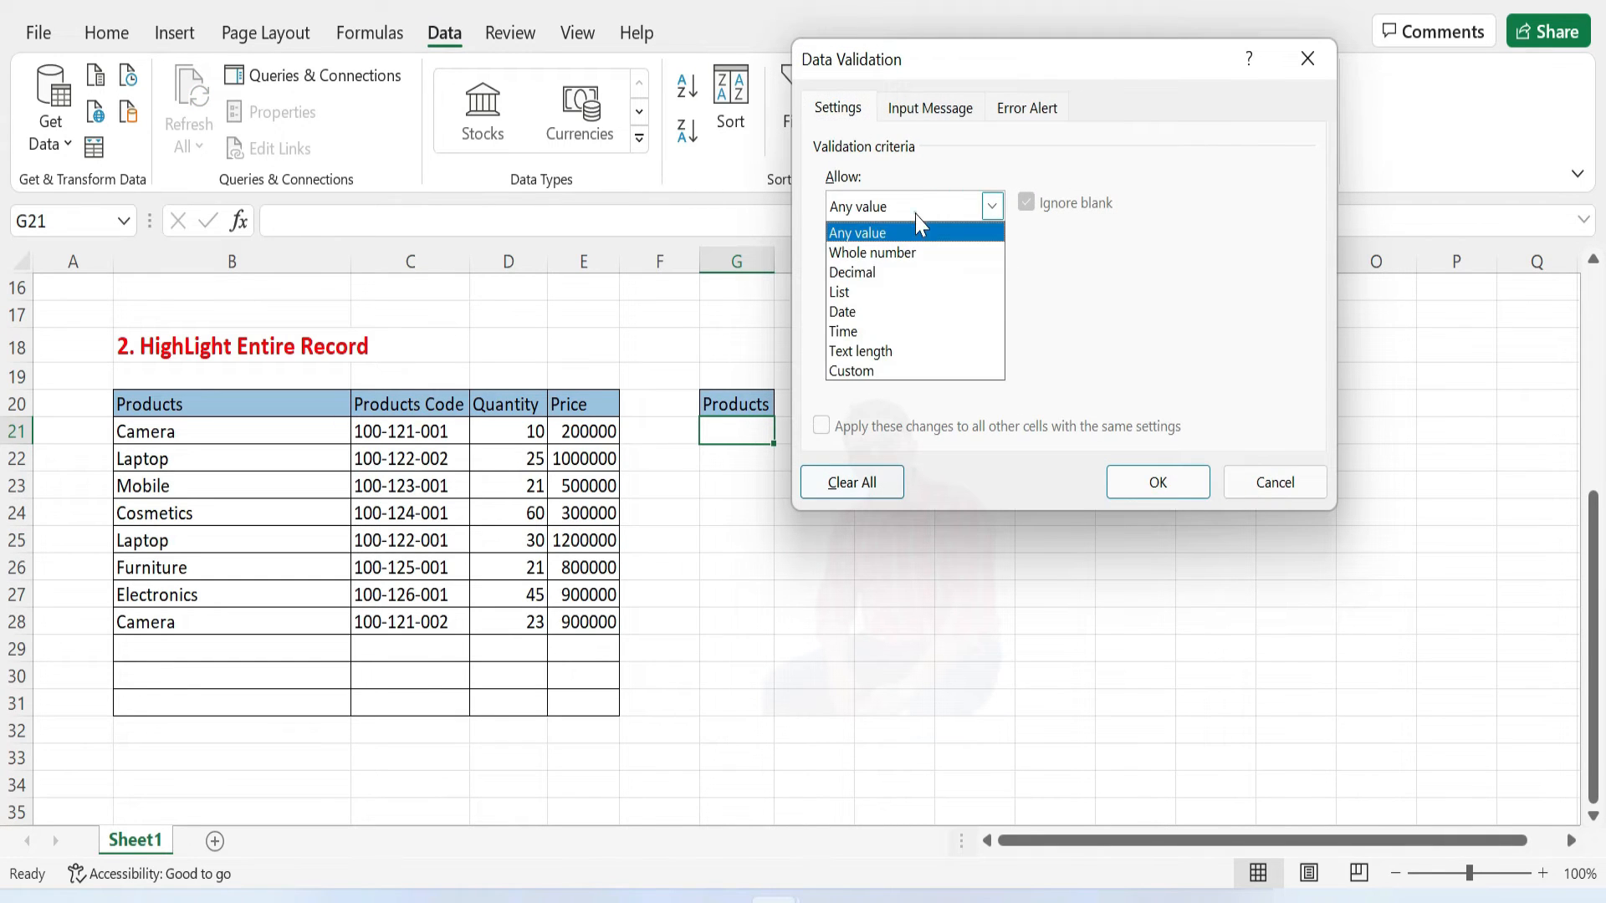
left_click(884, 303)
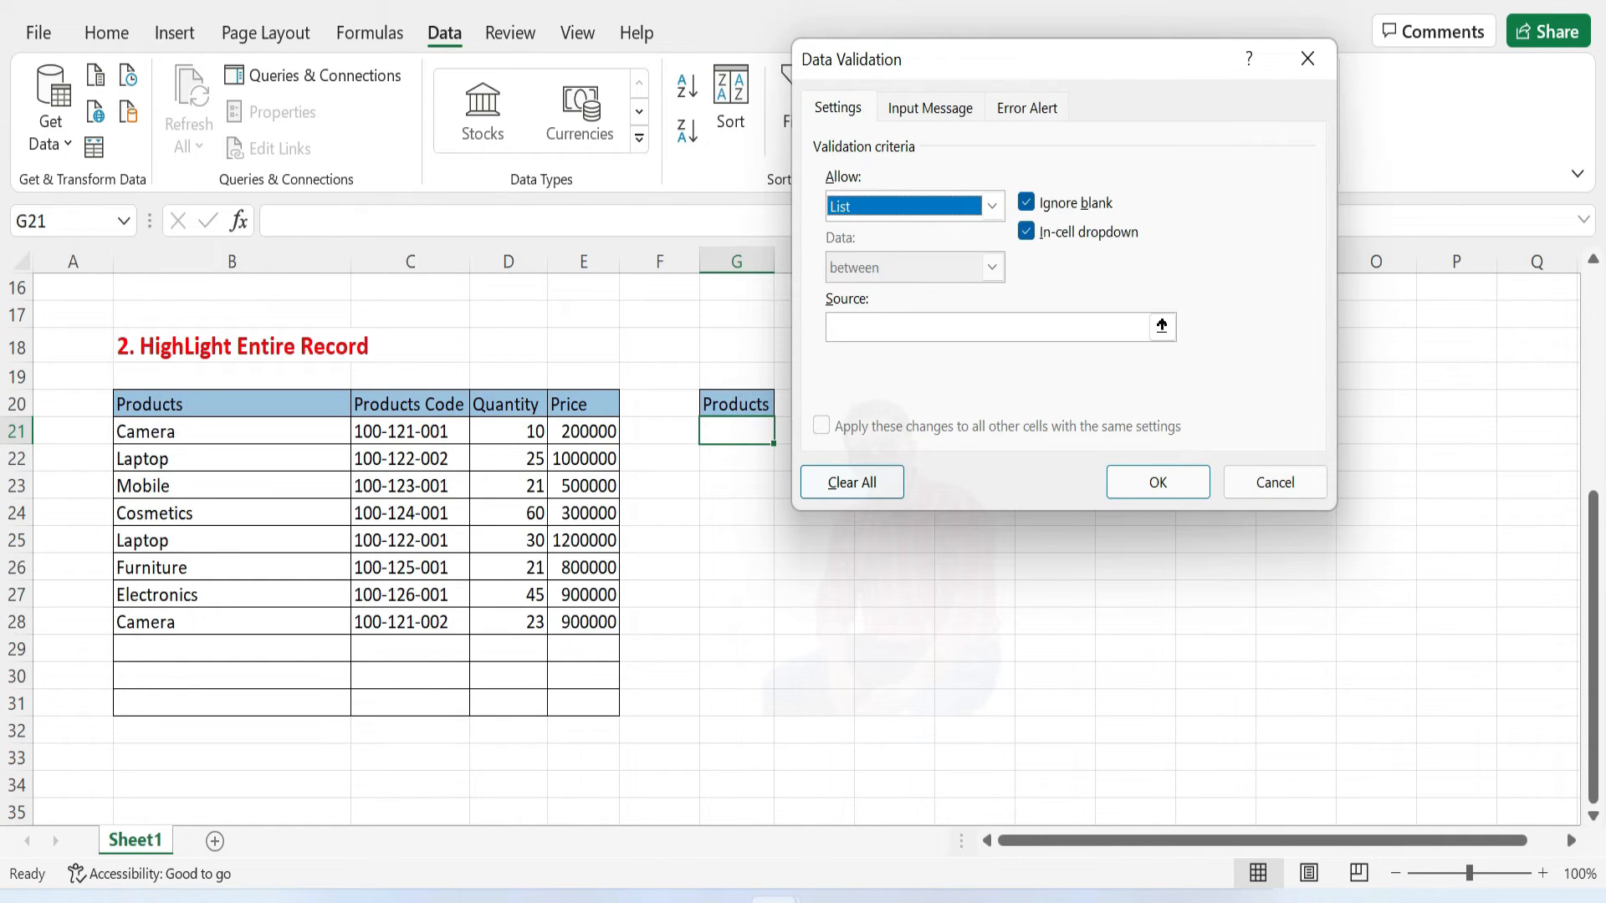
- Set the validation list's source to =$B$21:$B$31 and apply it to G21
left_click(1162, 327)
left_click_drag(235, 431, 209, 700)
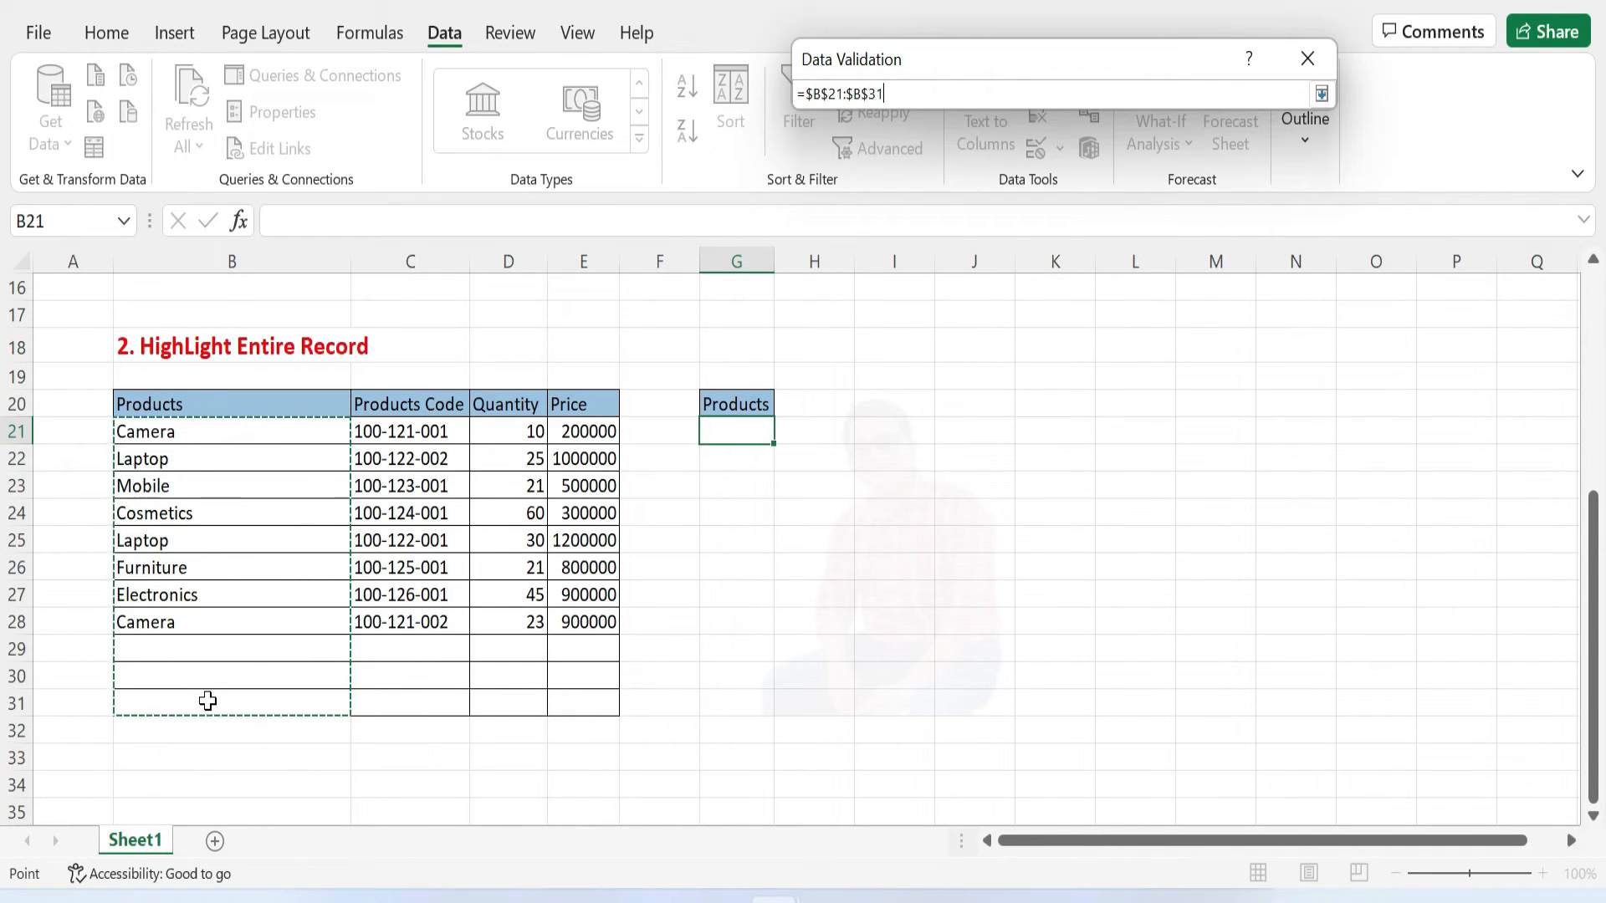
key("Return")
left_click(1157, 482)
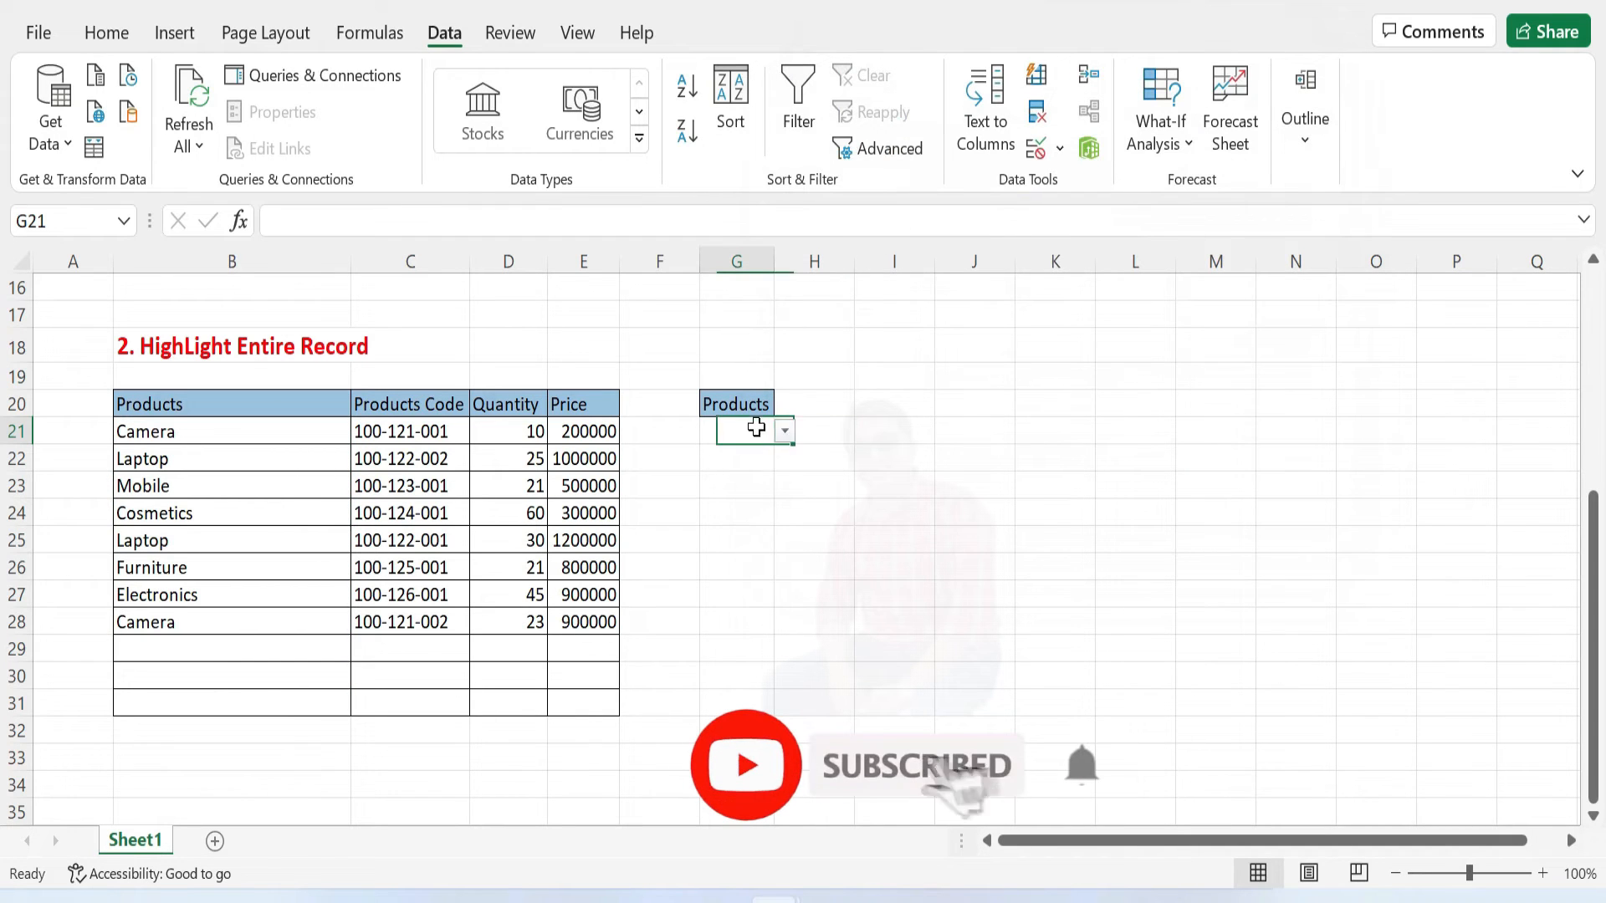
- Check the product list in G21's drop-down and choose Camera
left_click(785, 430)
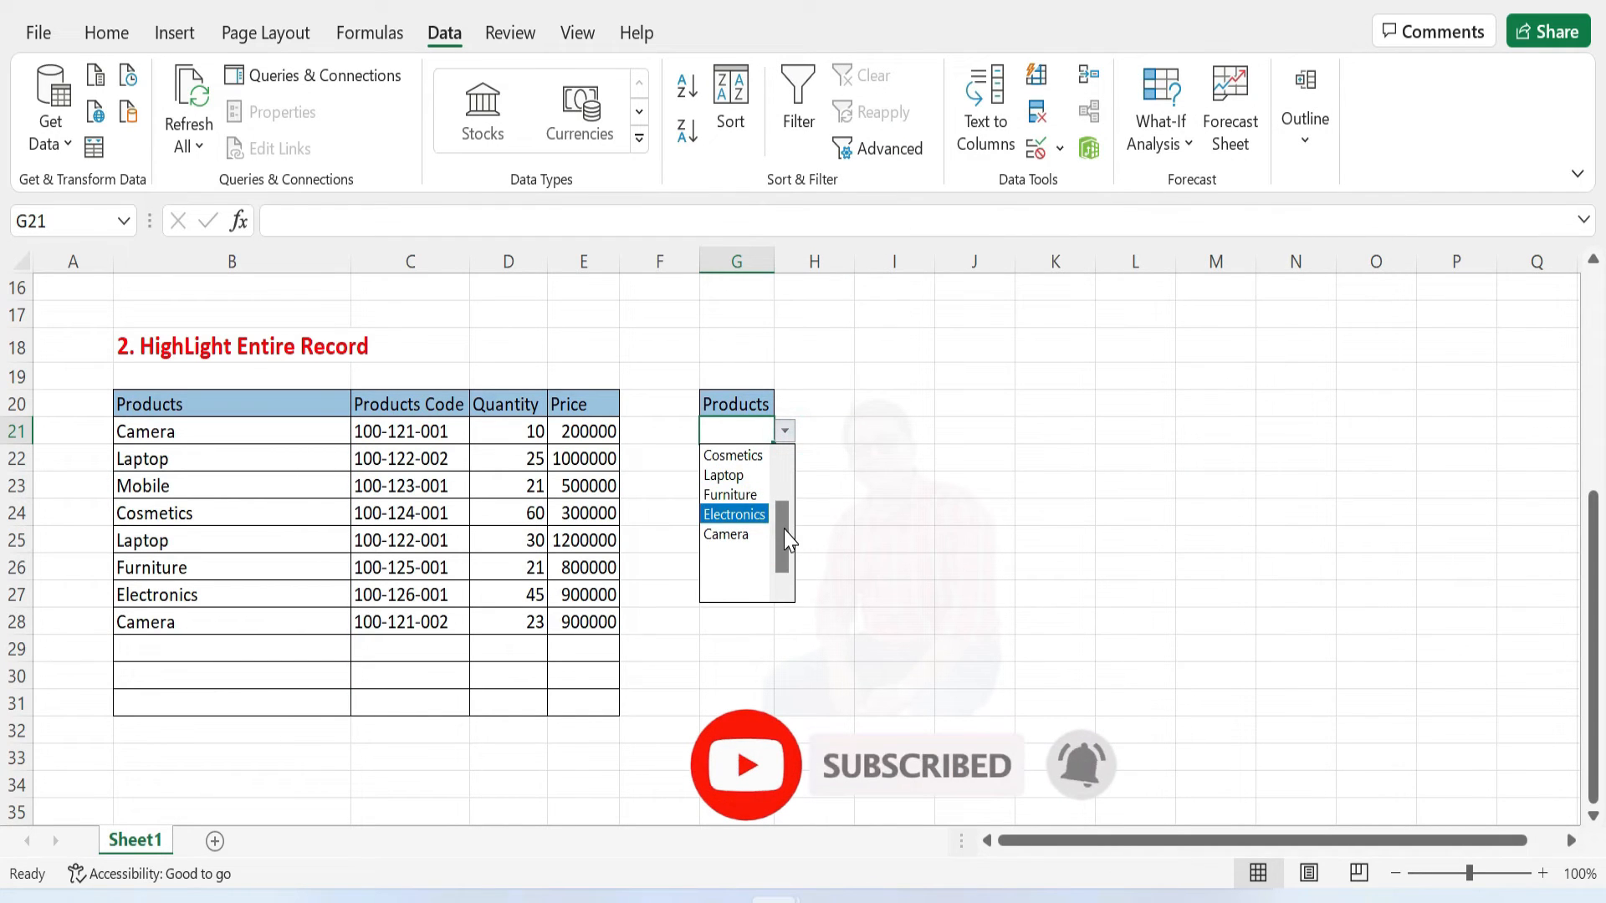
left_click_drag(786, 539, 782, 519)
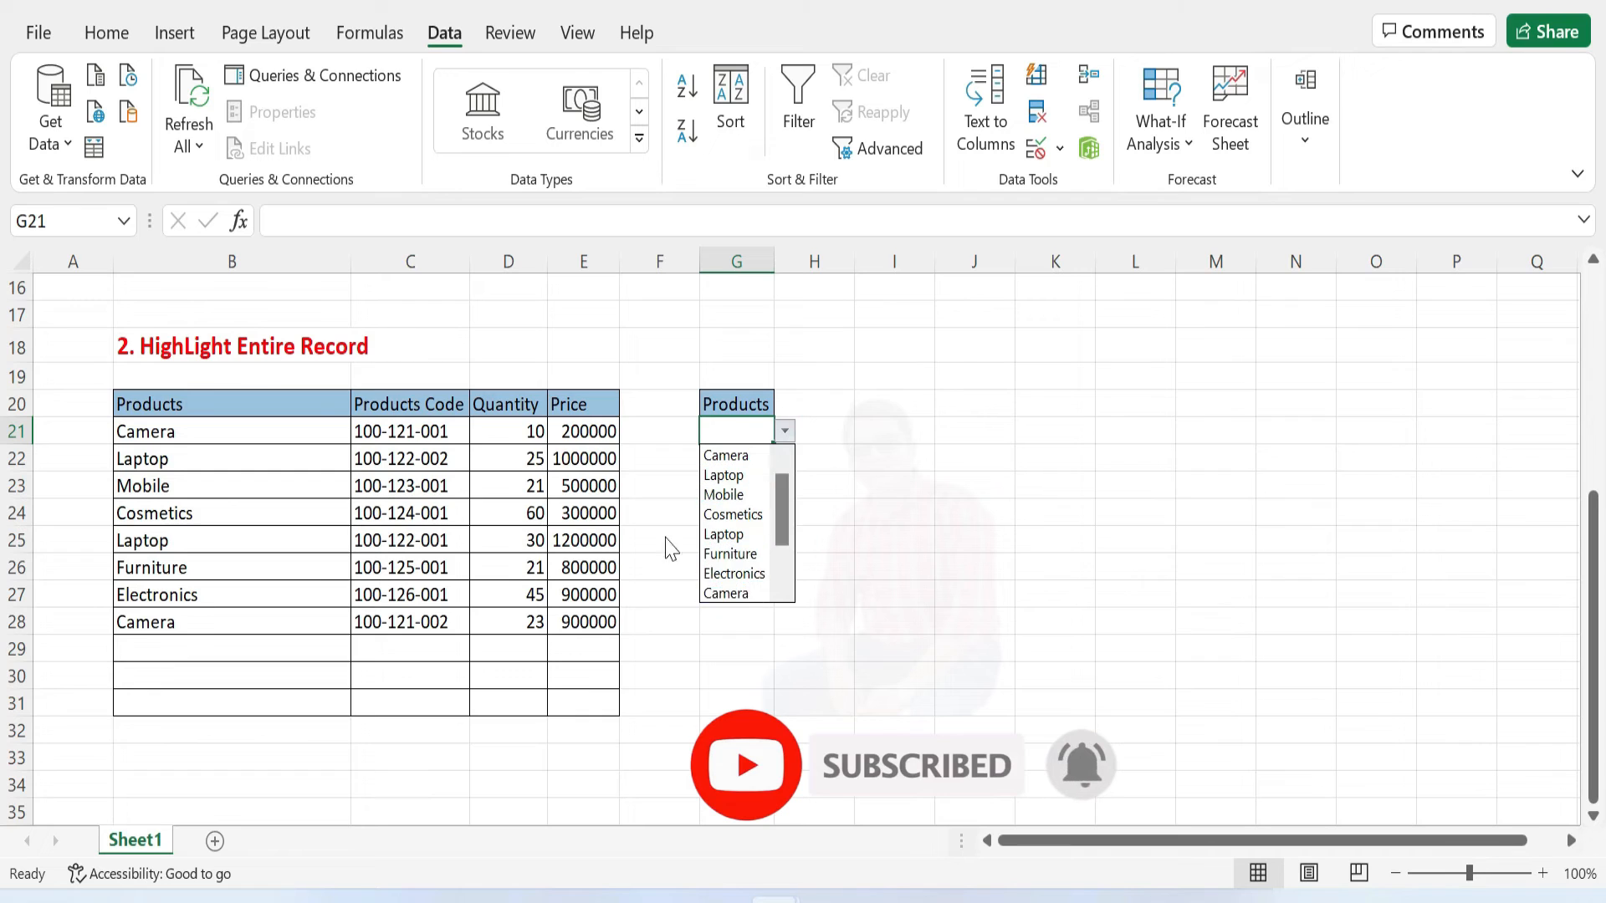
left_click(672, 549)
left_click(792, 538)
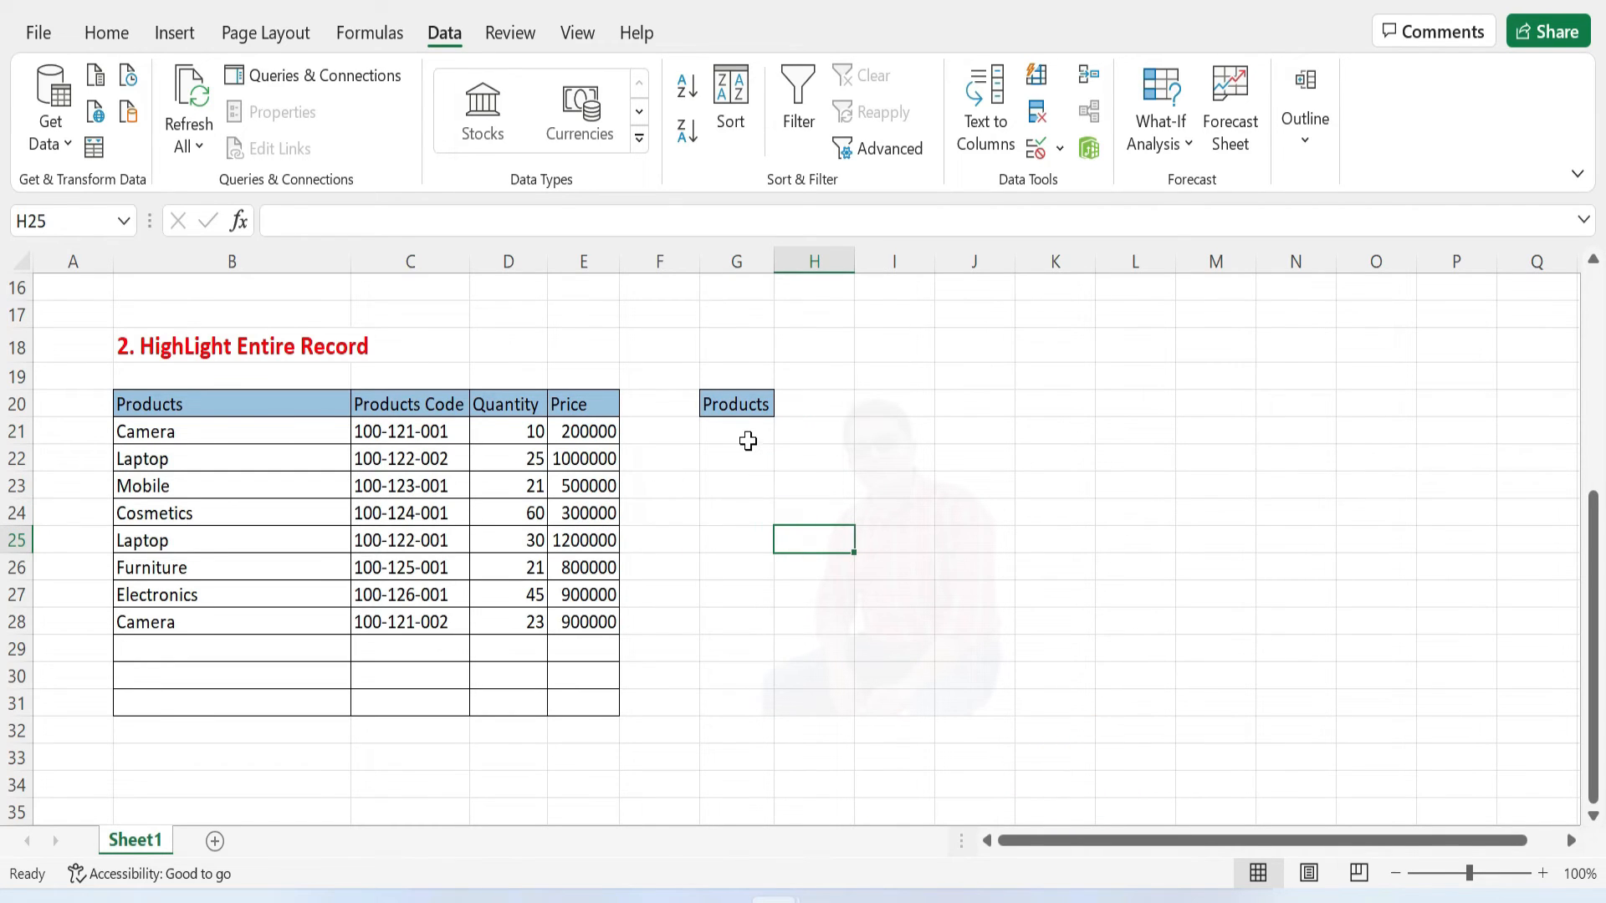
left_click(748, 441)
left_click(784, 431)
left_click_drag(781, 526, 779, 501)
left_click(737, 441)
left_click(782, 428)
left_click(788, 481)
left_click(735, 455)
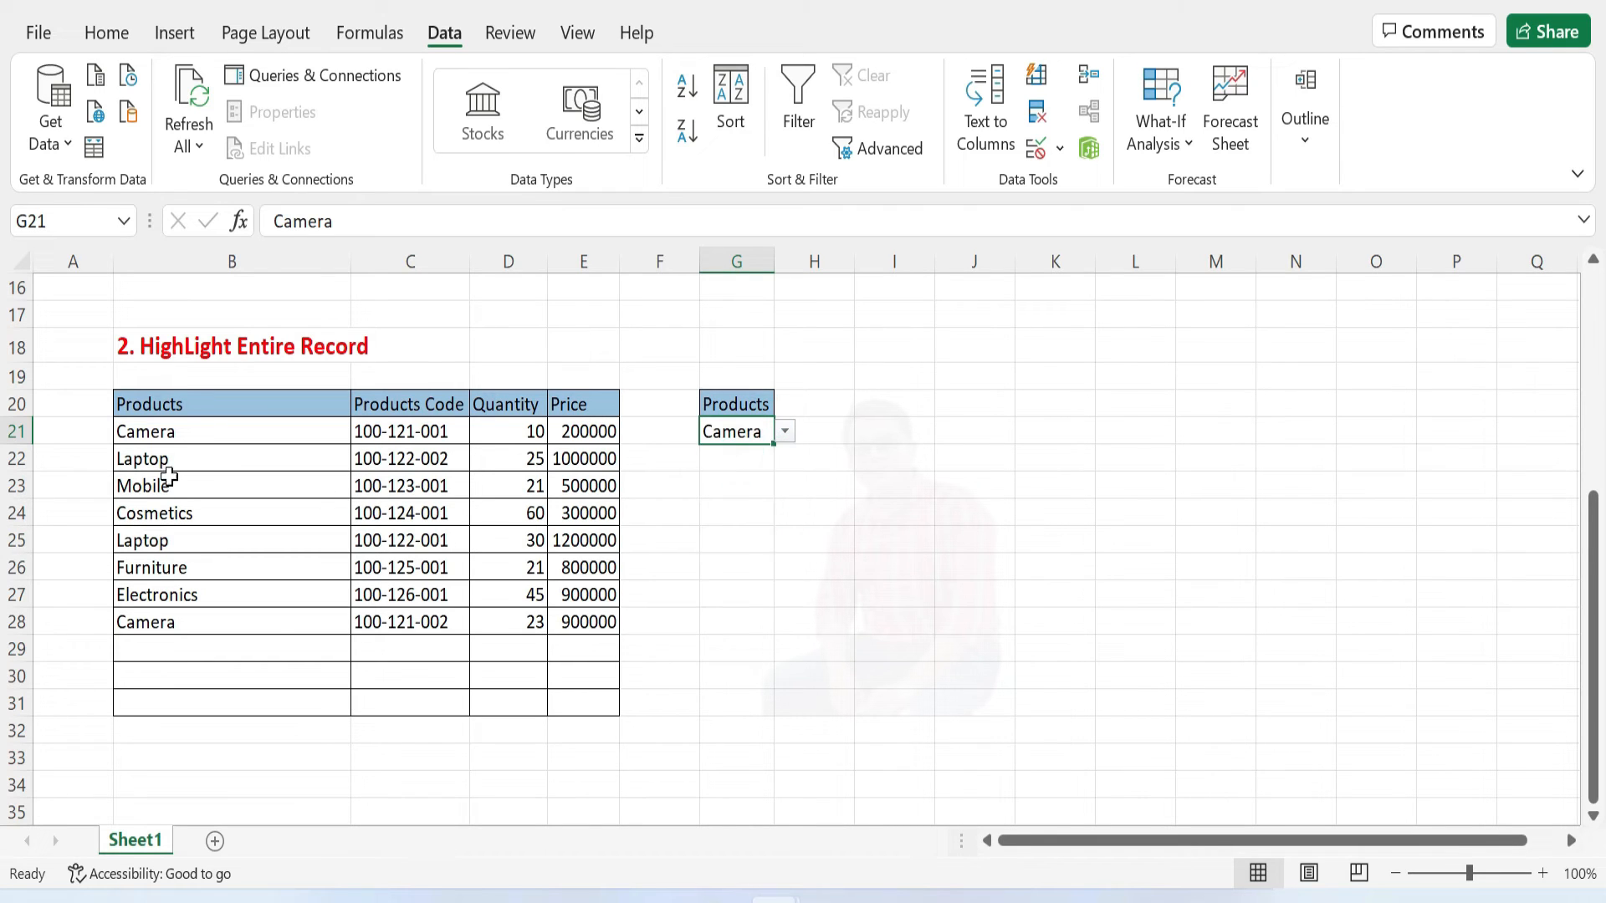
- Start a new conditional formatting rule for B21:E31 that uses a formula to determine which cells to format
left_click(790, 542)
left_click_drag(216, 430, 563, 692)
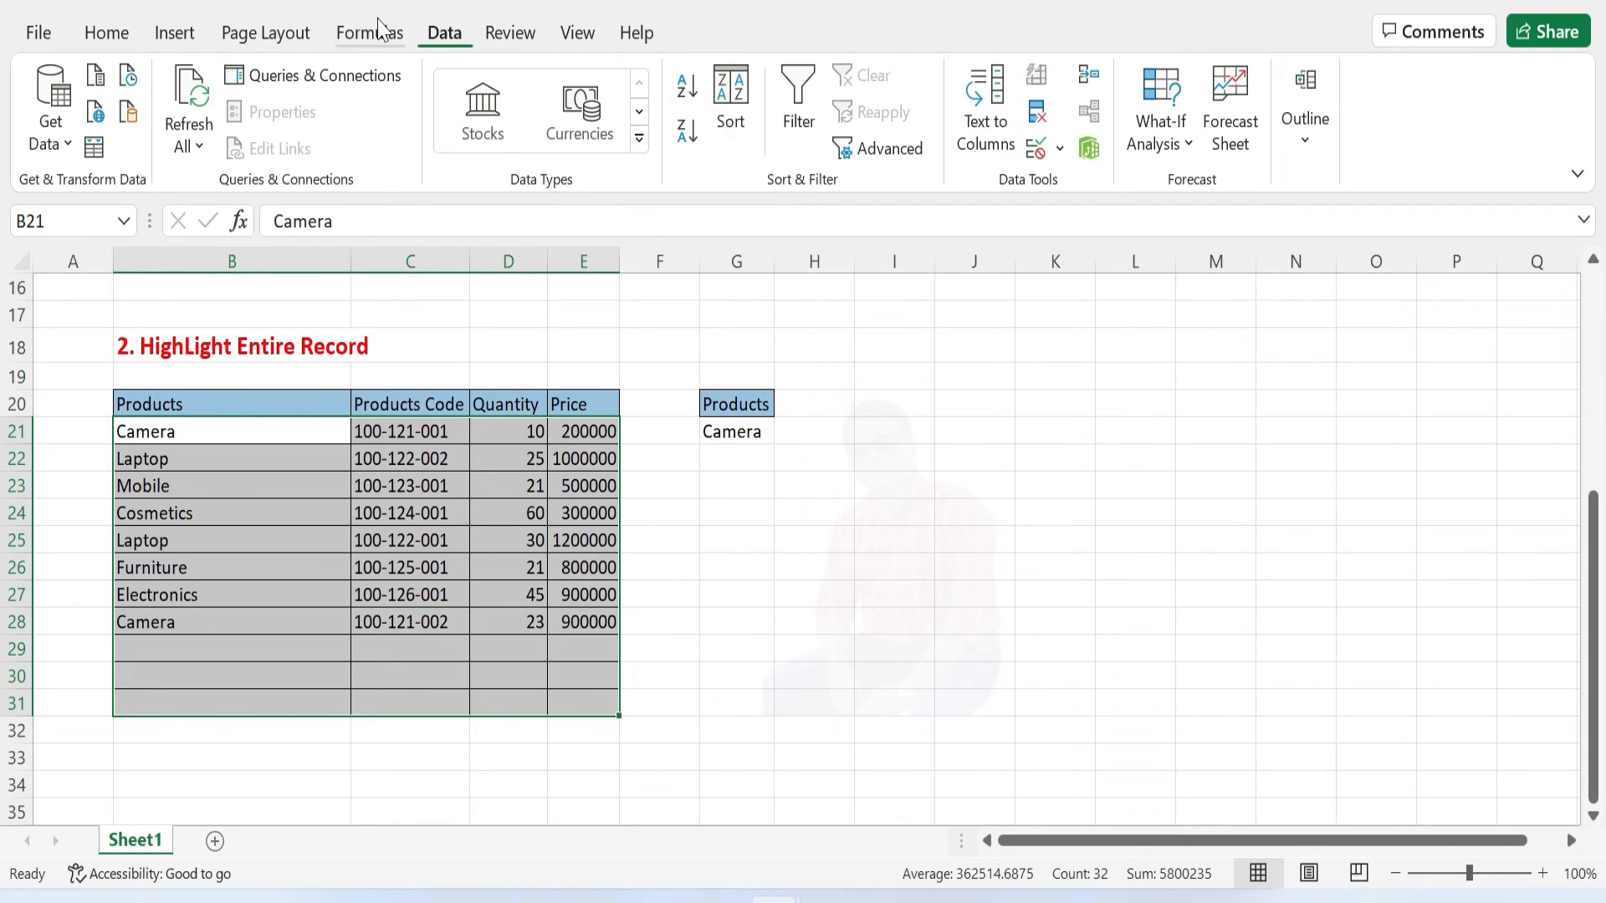
left_click(110, 35)
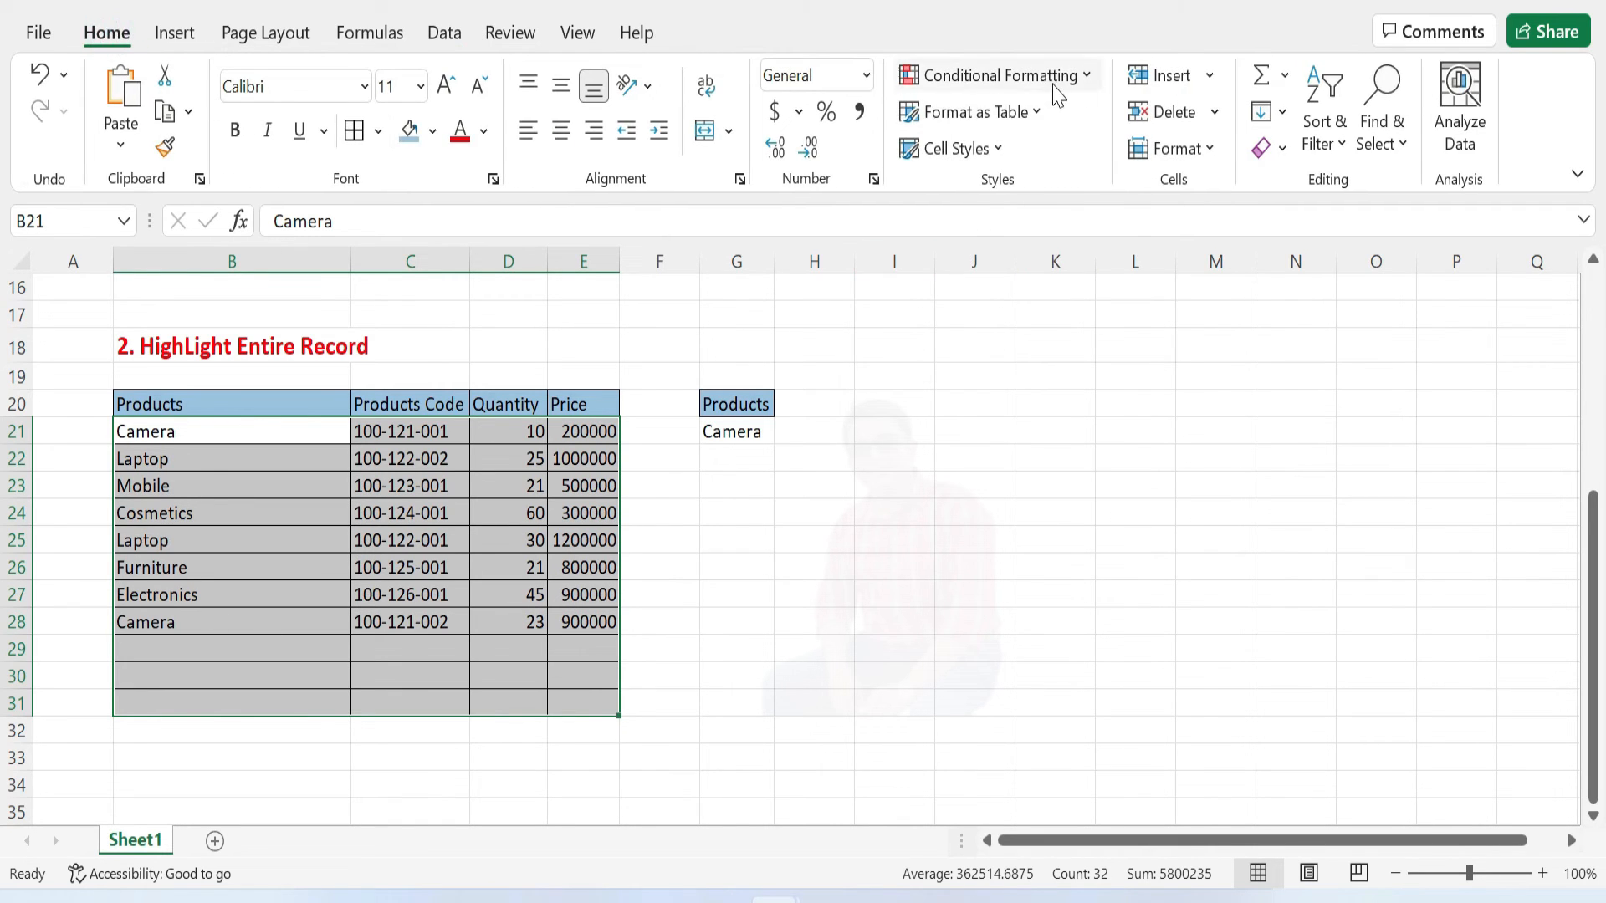
left_click(1060, 81)
left_click(1031, 457)
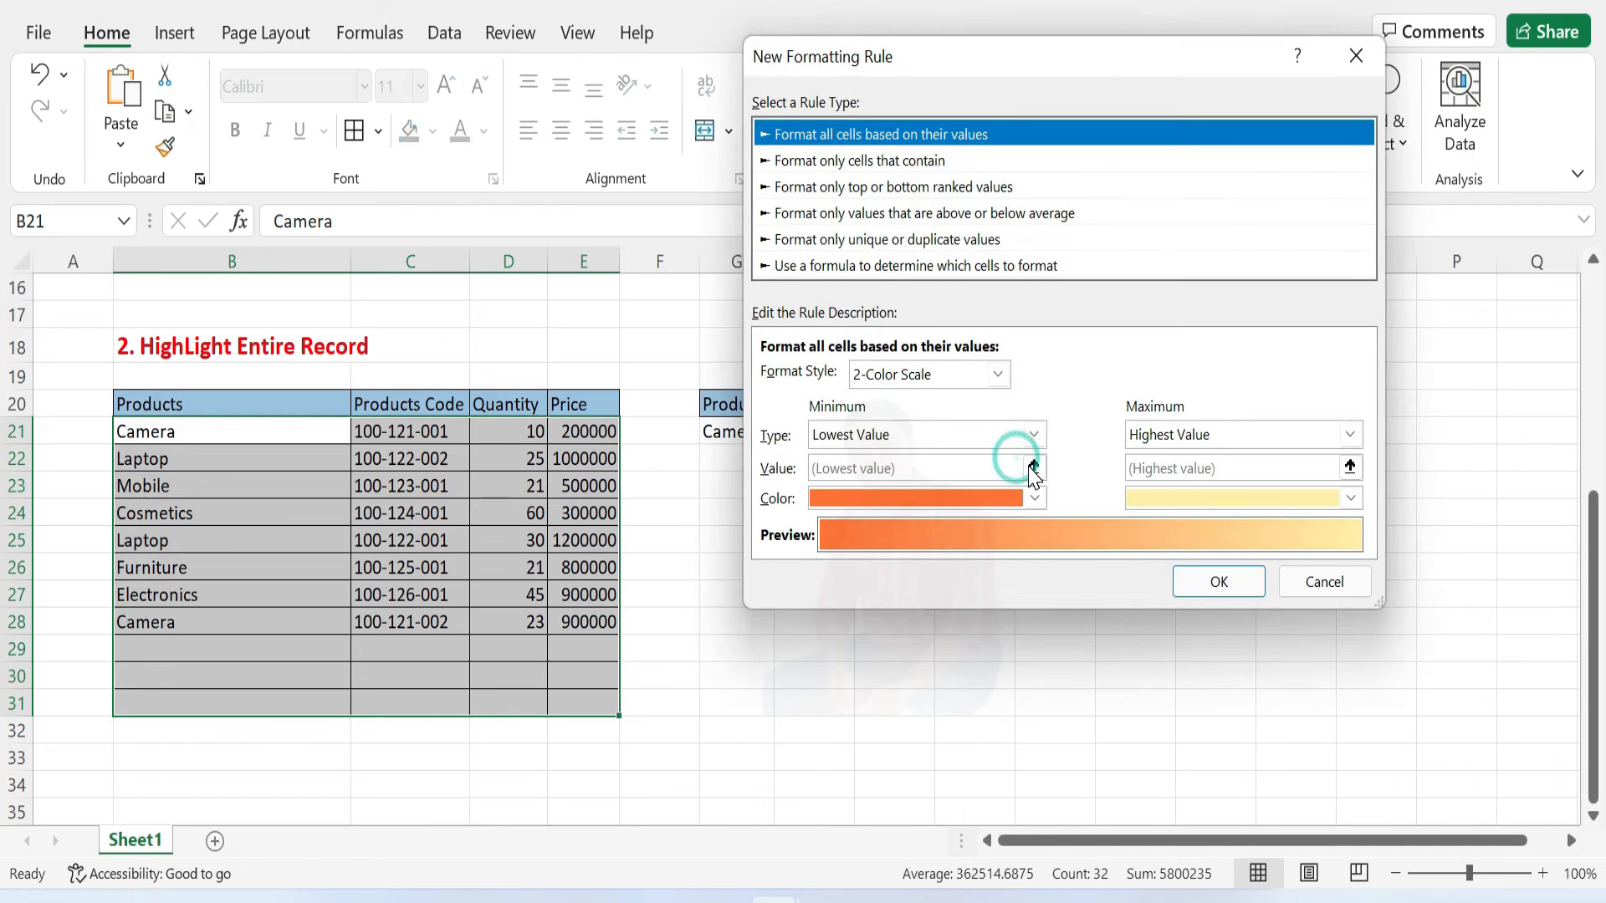
left_click(1011, 268)
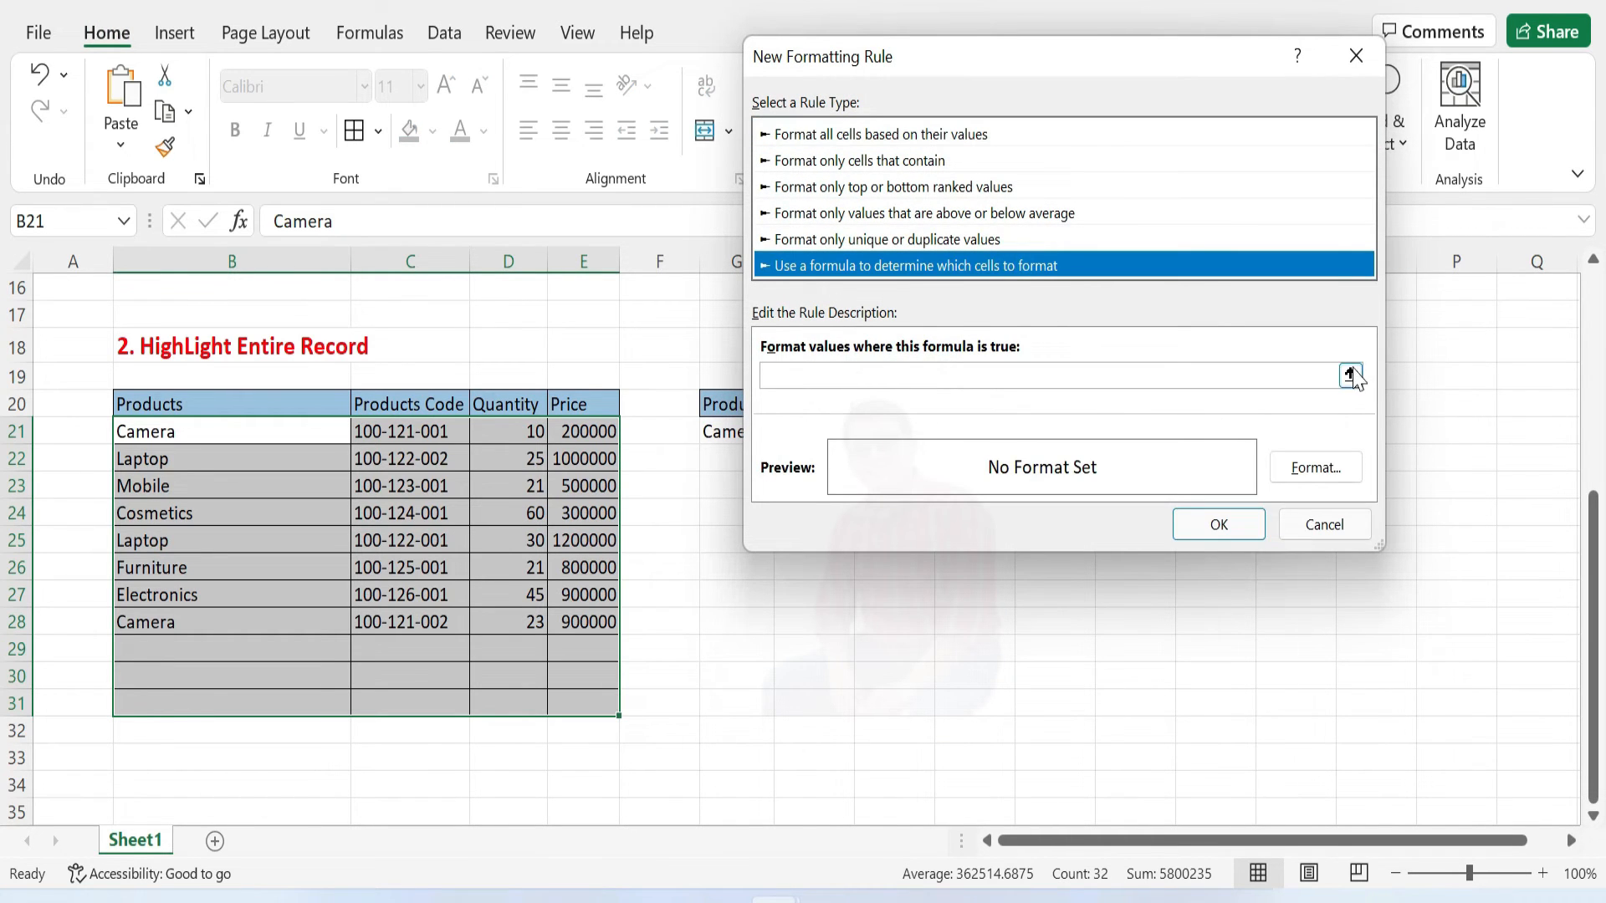
- Set the rule's formula to =$B21=$G$21, fixing only the column of the product reference and making the lookup cell absolute
left_click(1349, 376)
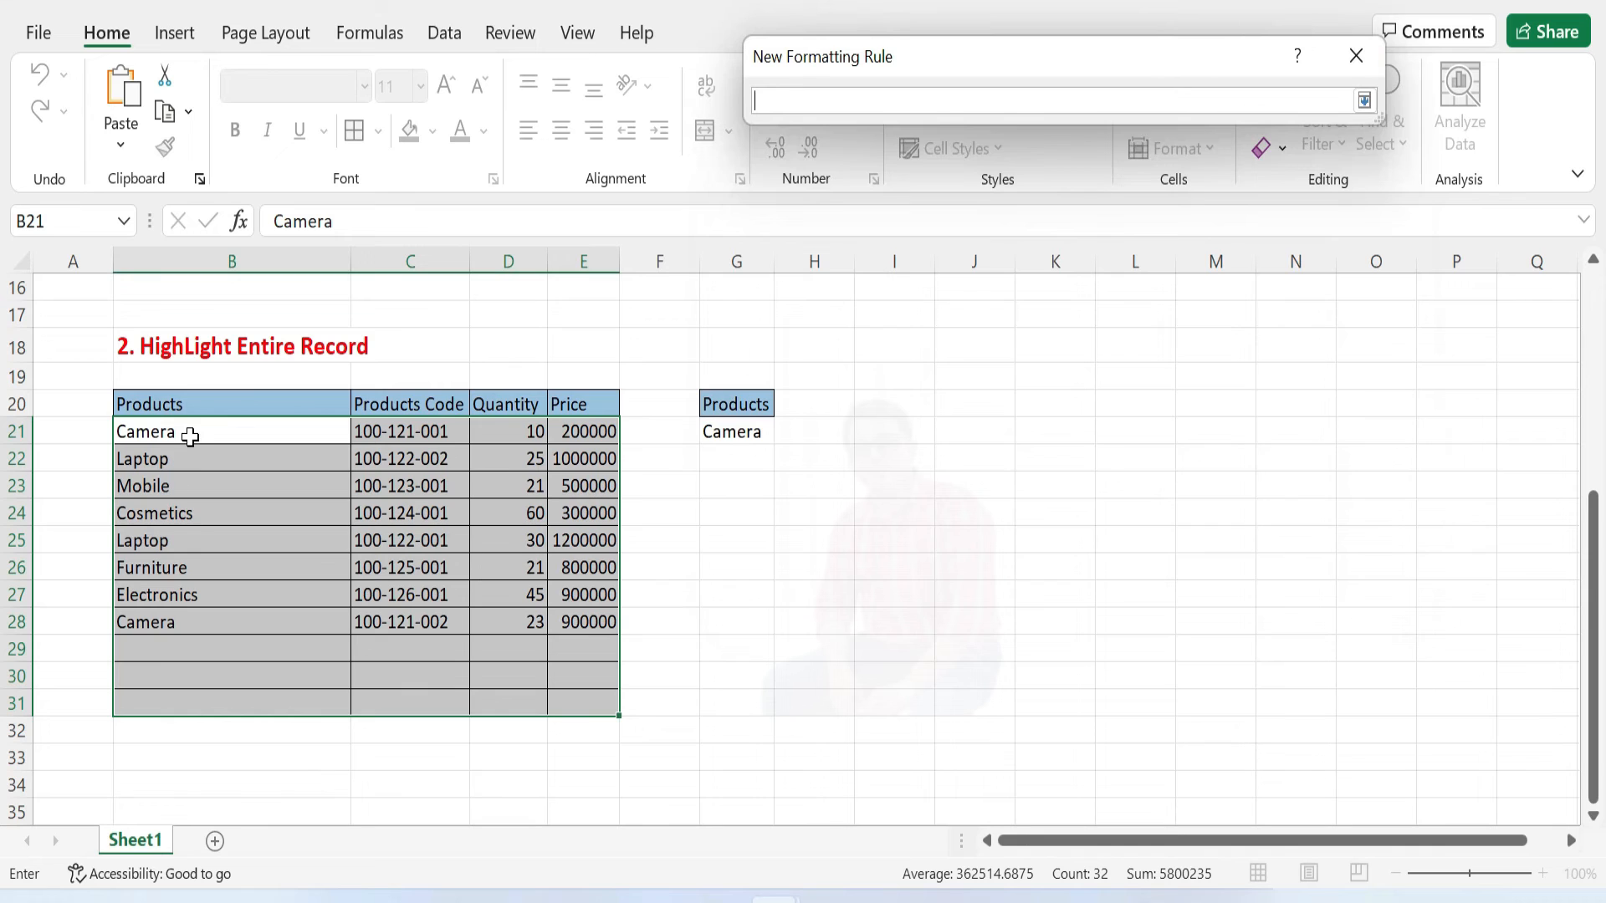
left_click(190, 436)
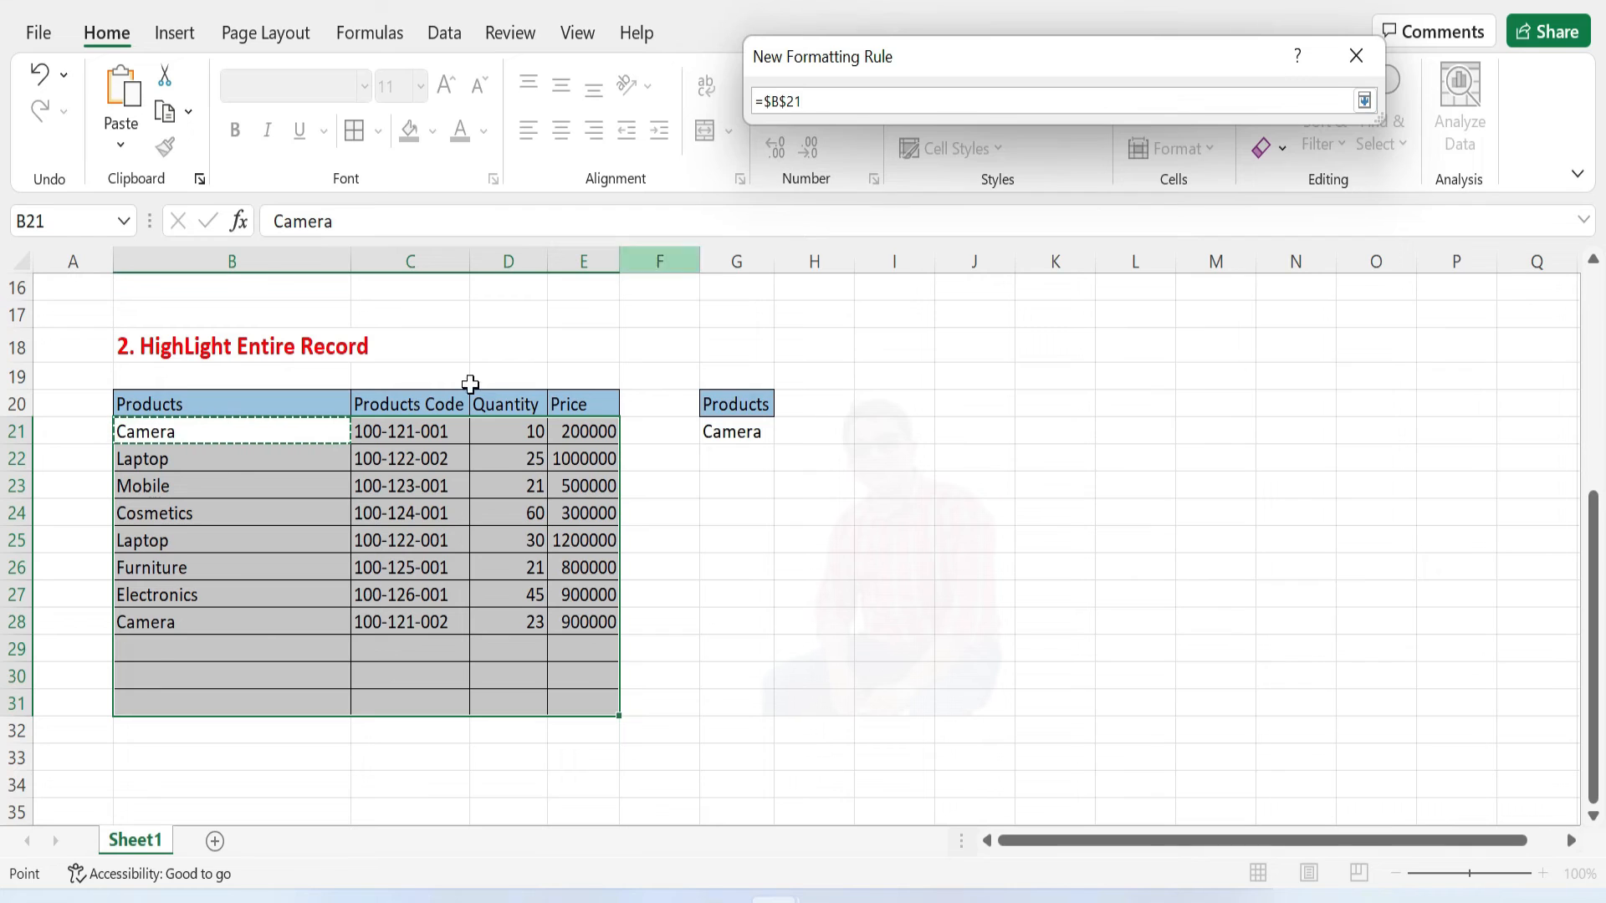
left_click(780, 99)
key("Delete")
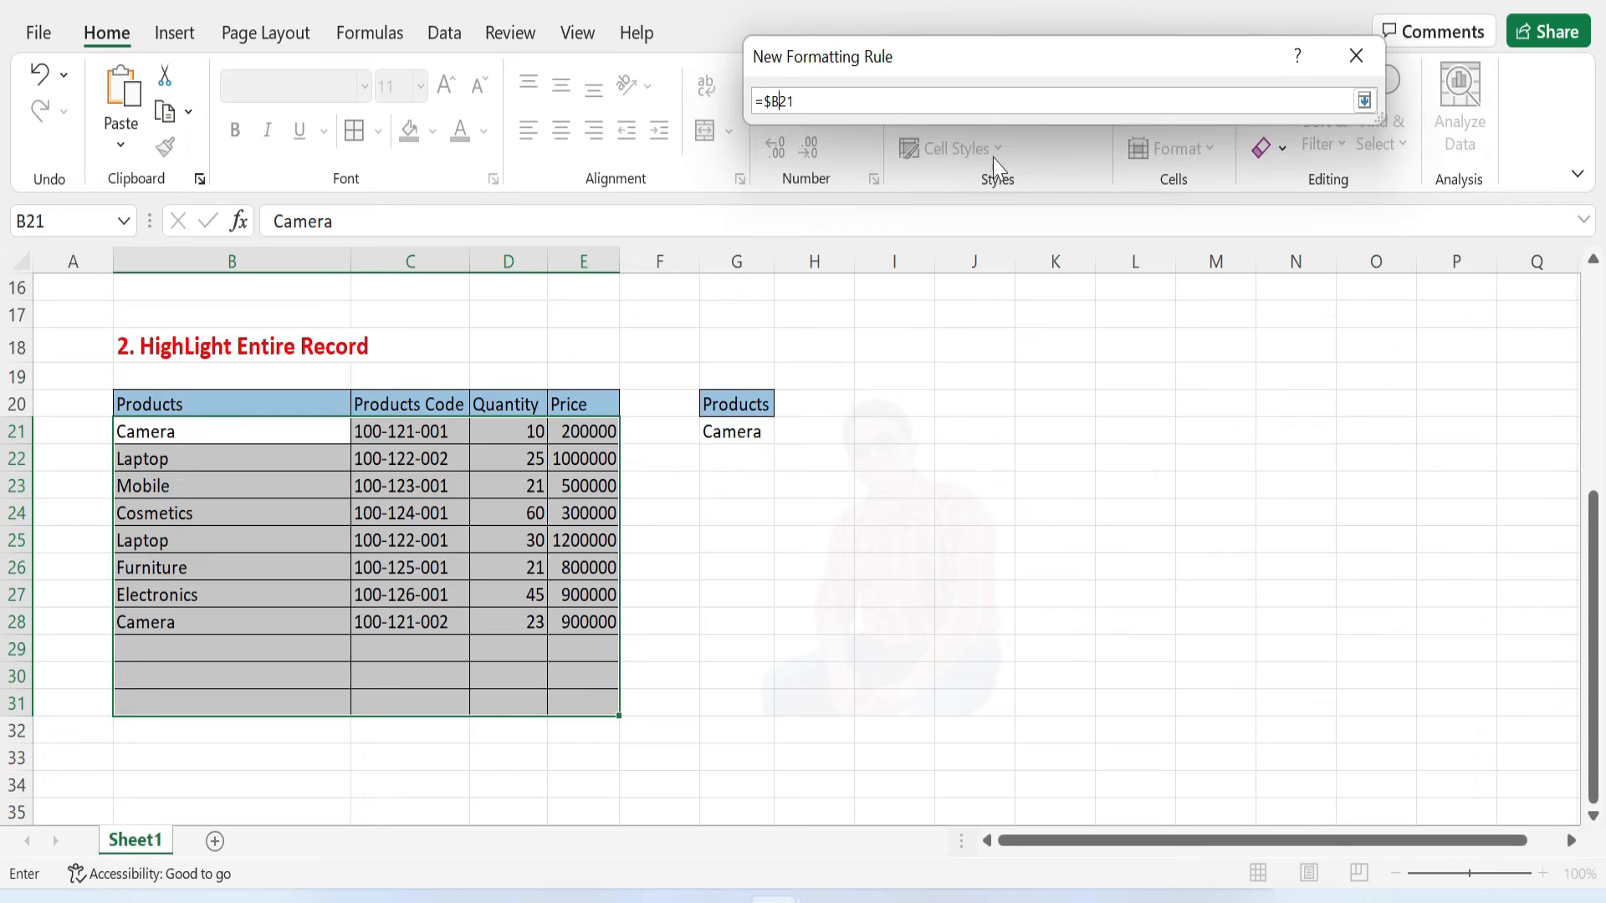
left_click(840, 95)
left_click(740, 430)
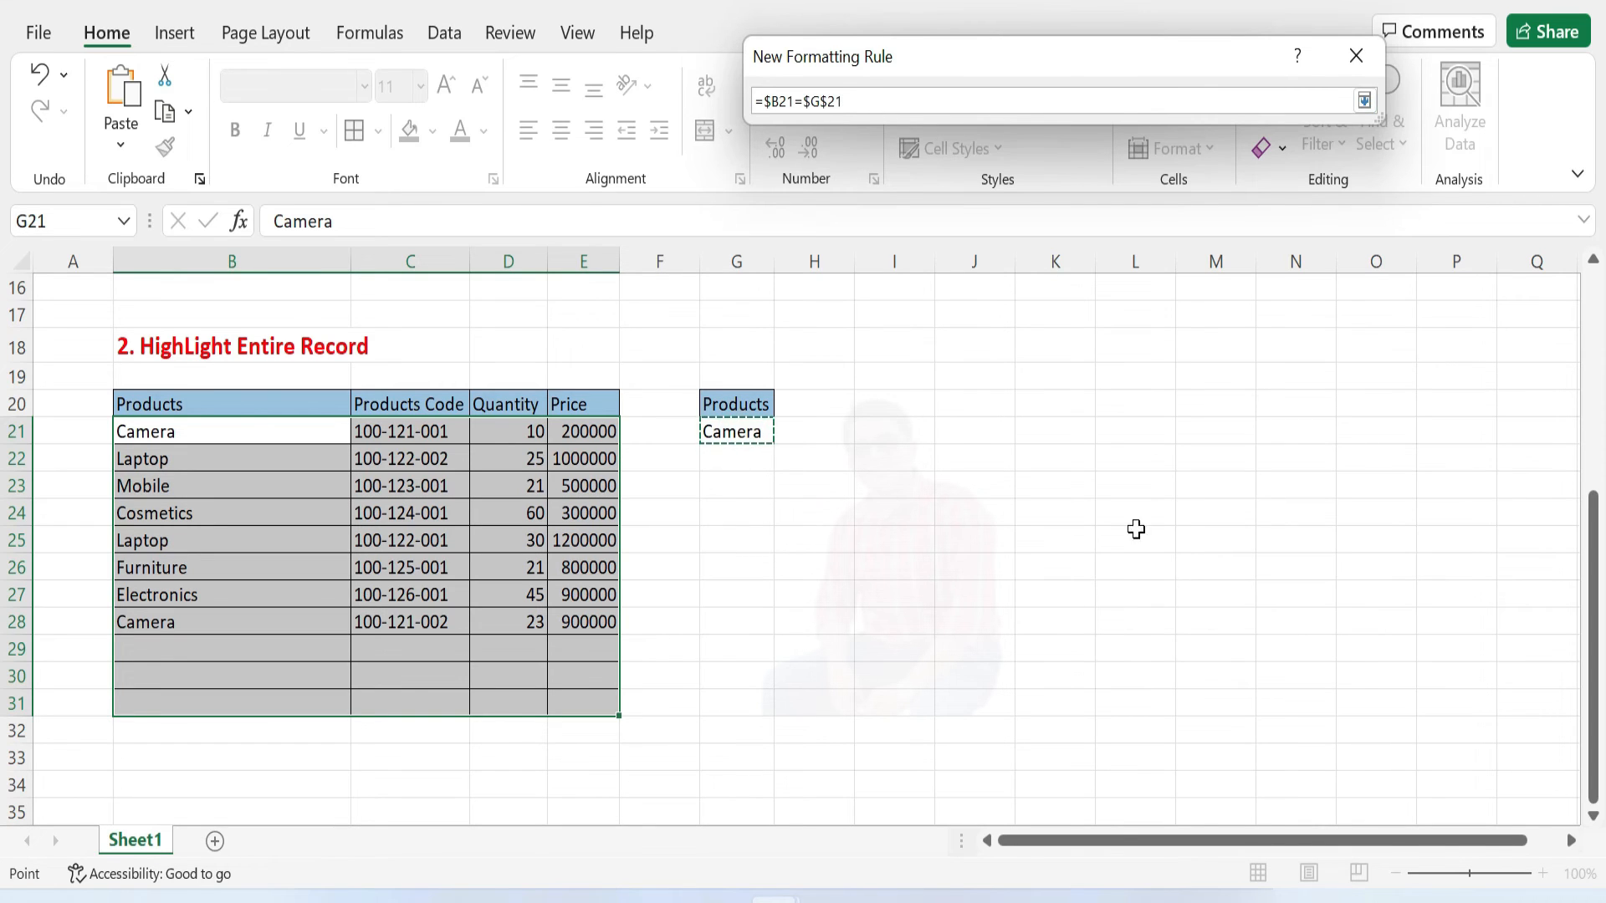
key("Return")
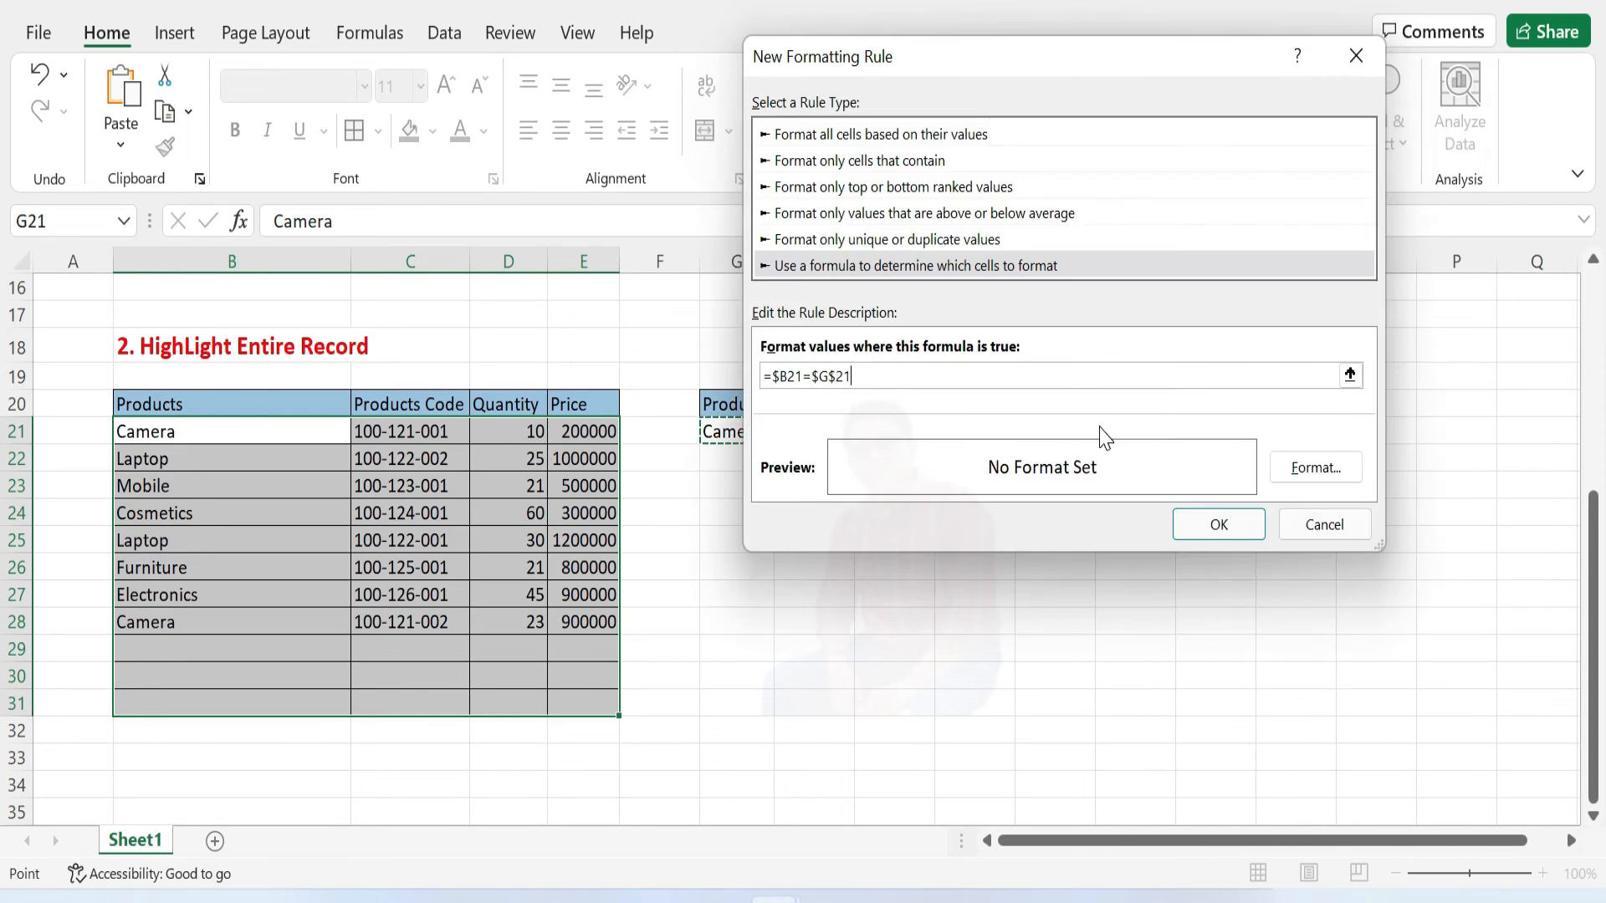
- Give the formula rule a light blue fill, after trying yellow and green shades, and apply it to the second table
left_click(1313, 467)
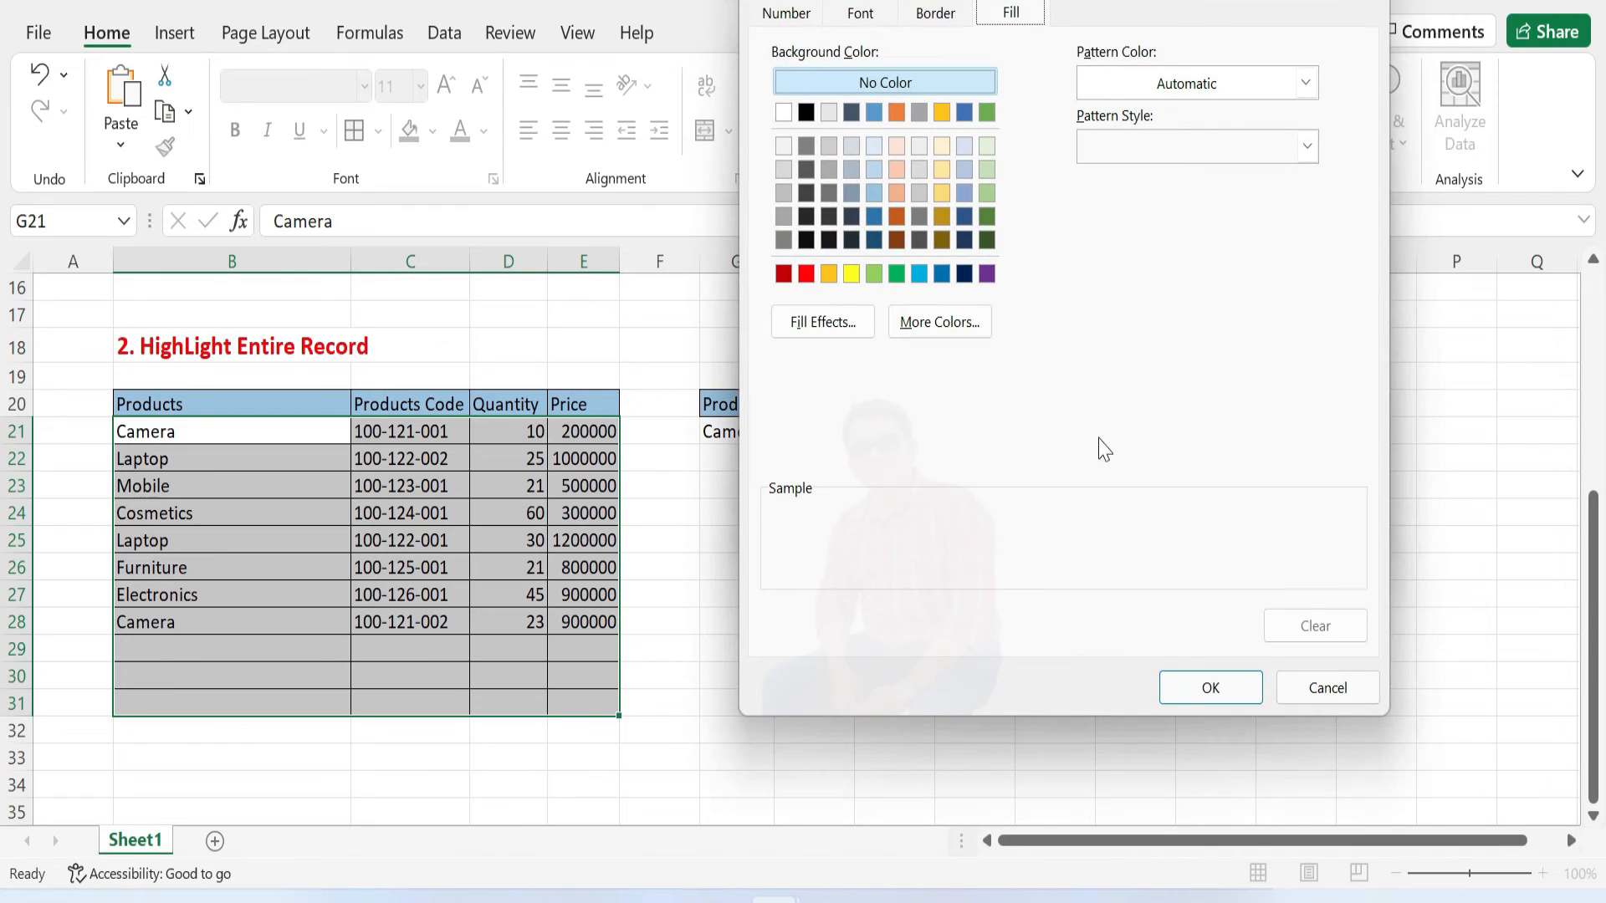
left_click(850, 274)
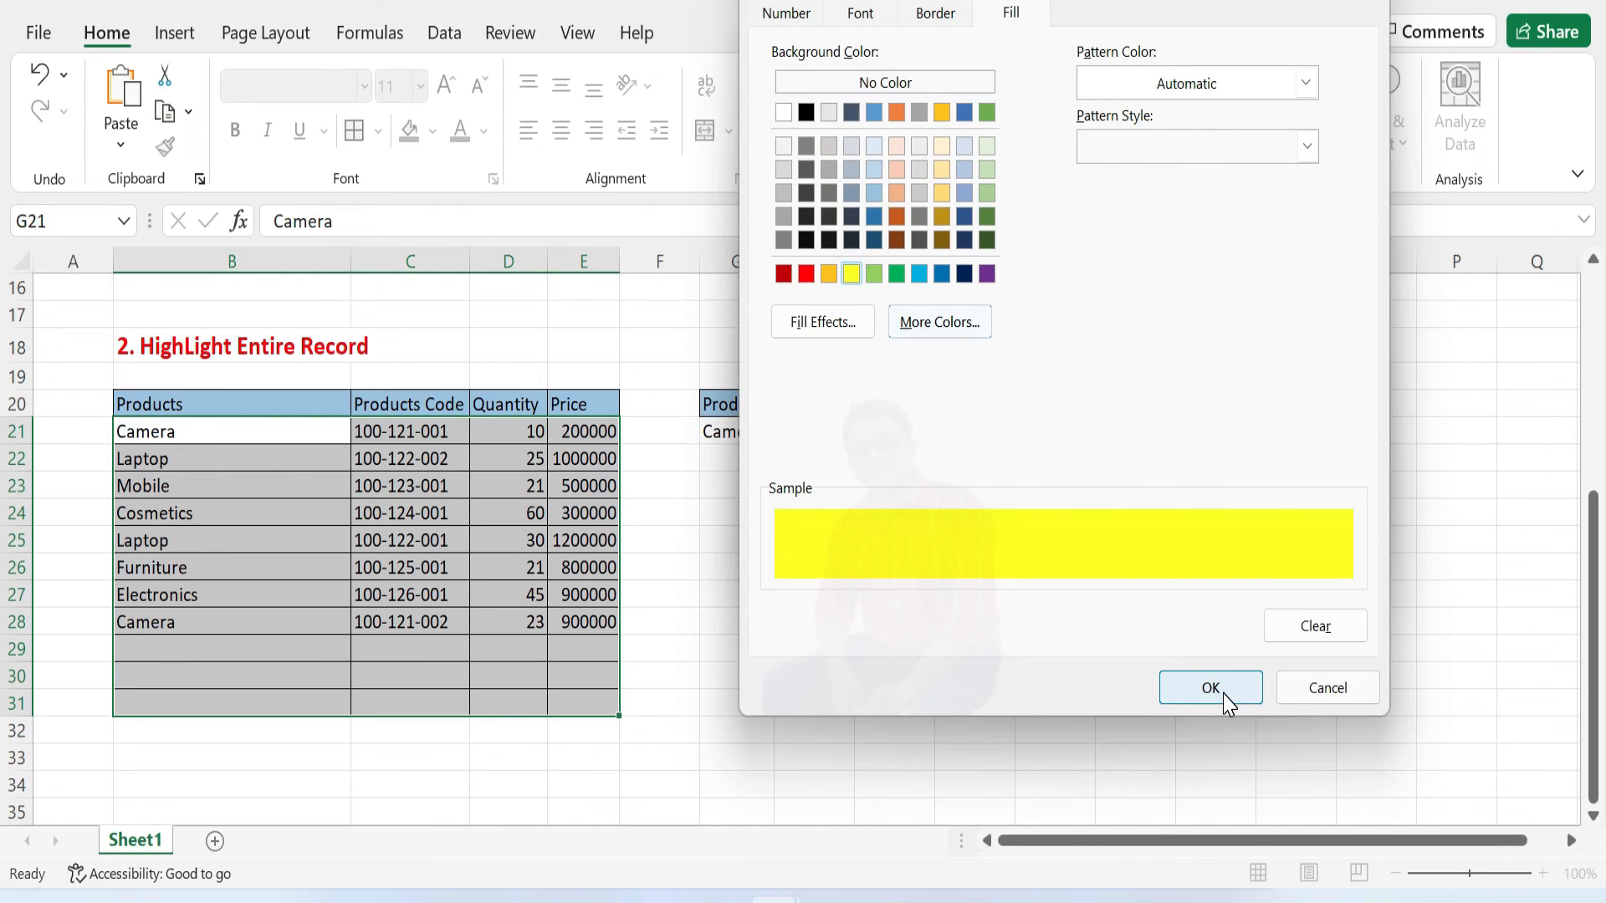
left_click(987, 192)
left_click(989, 216)
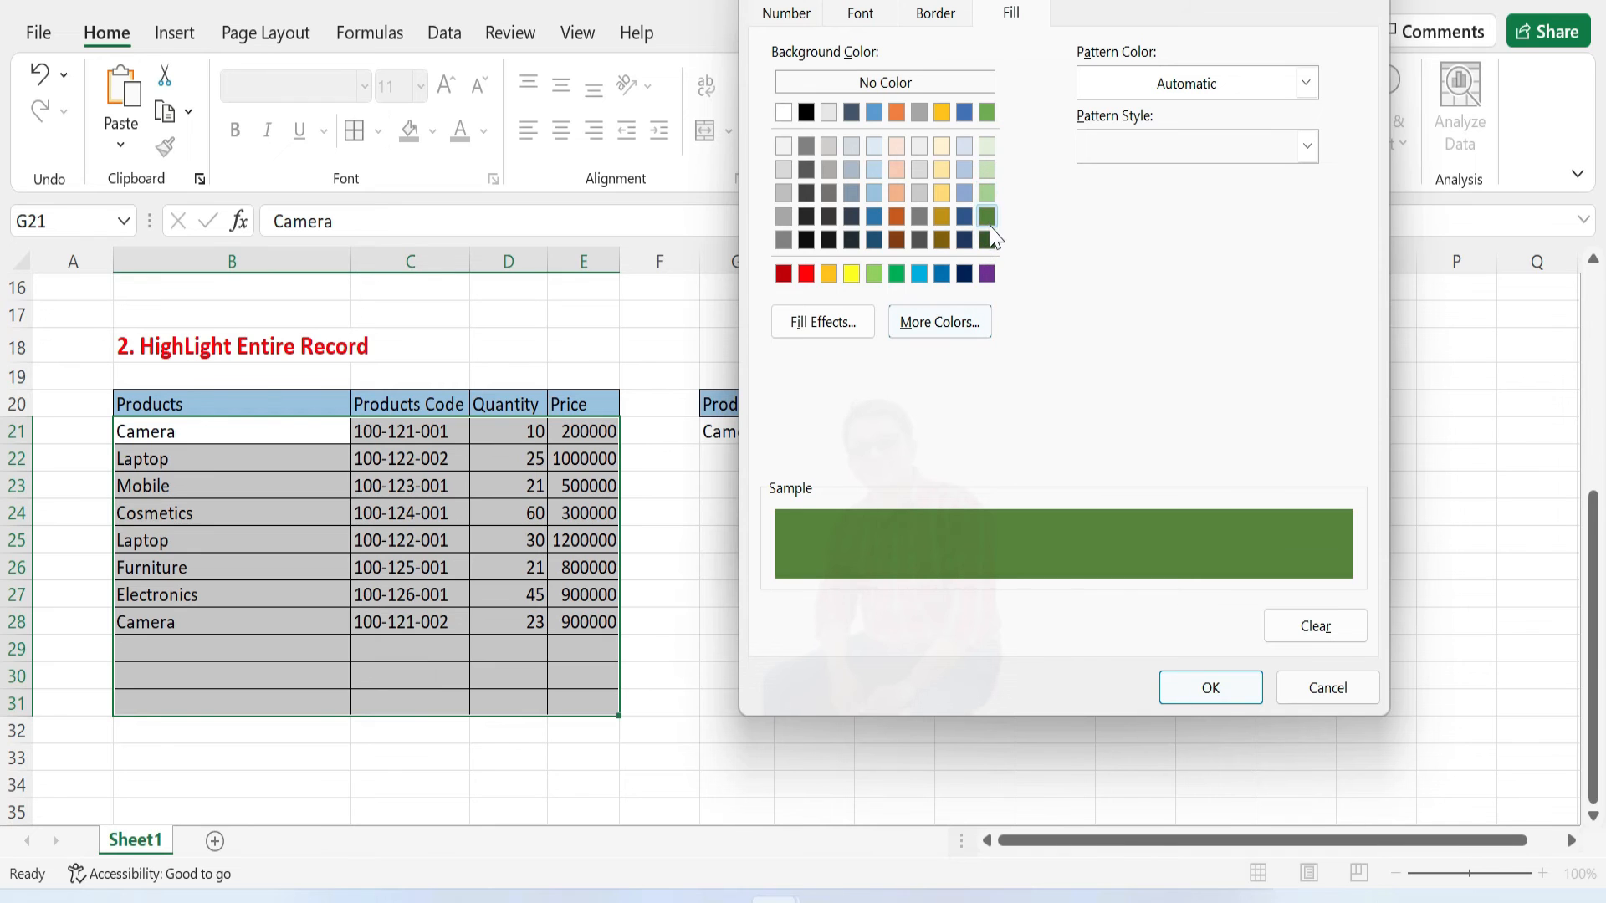
left_click(918, 276)
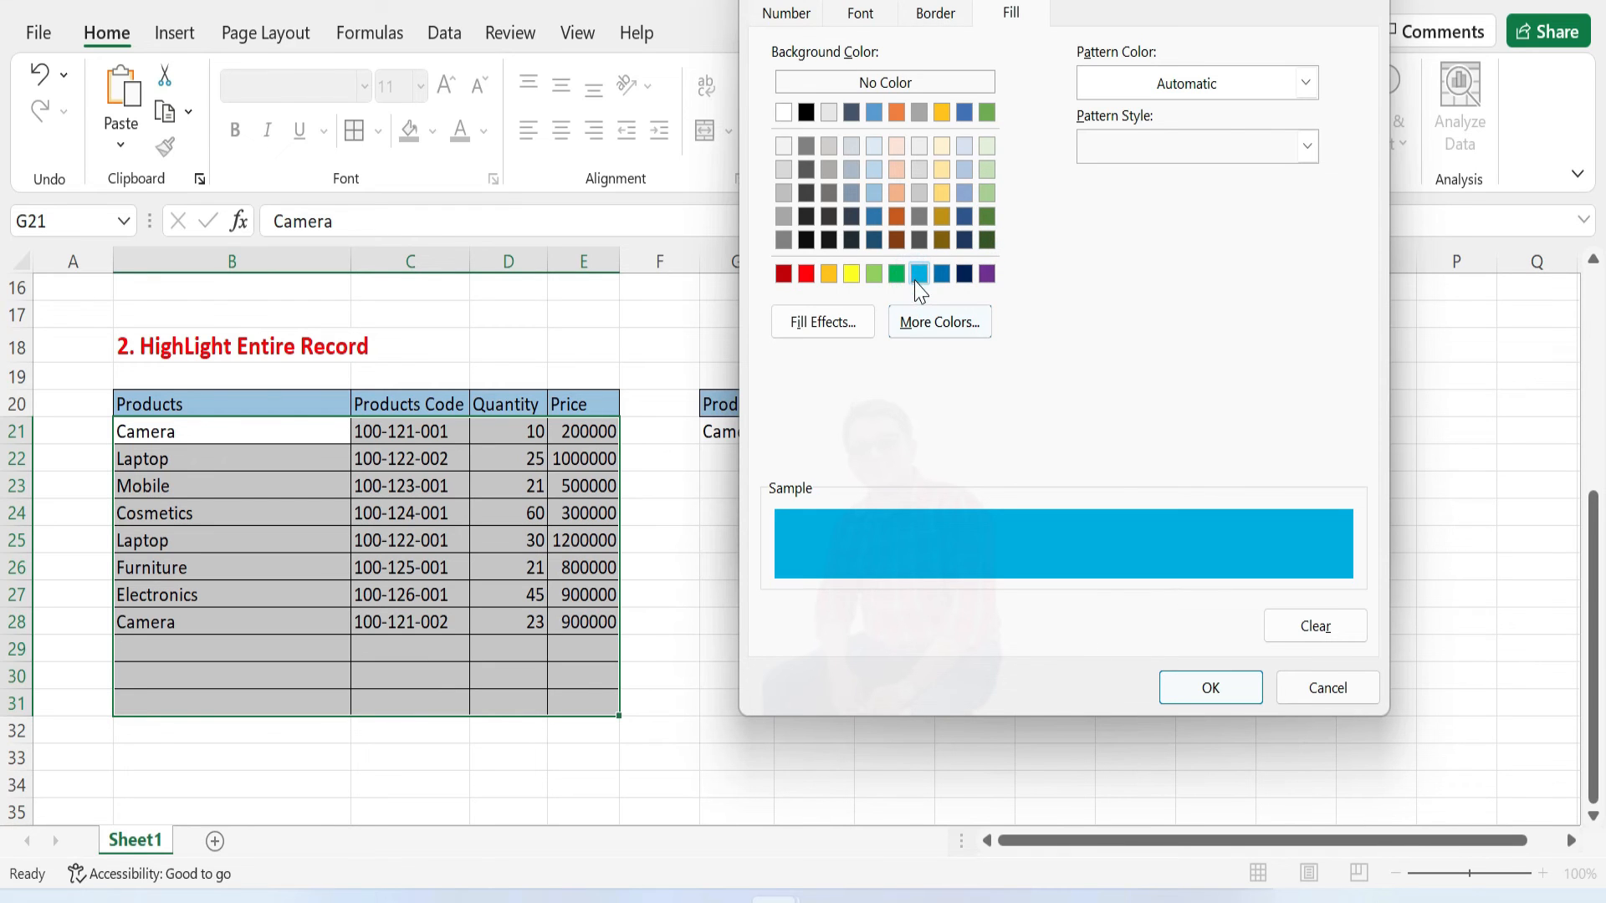
left_click(1210, 685)
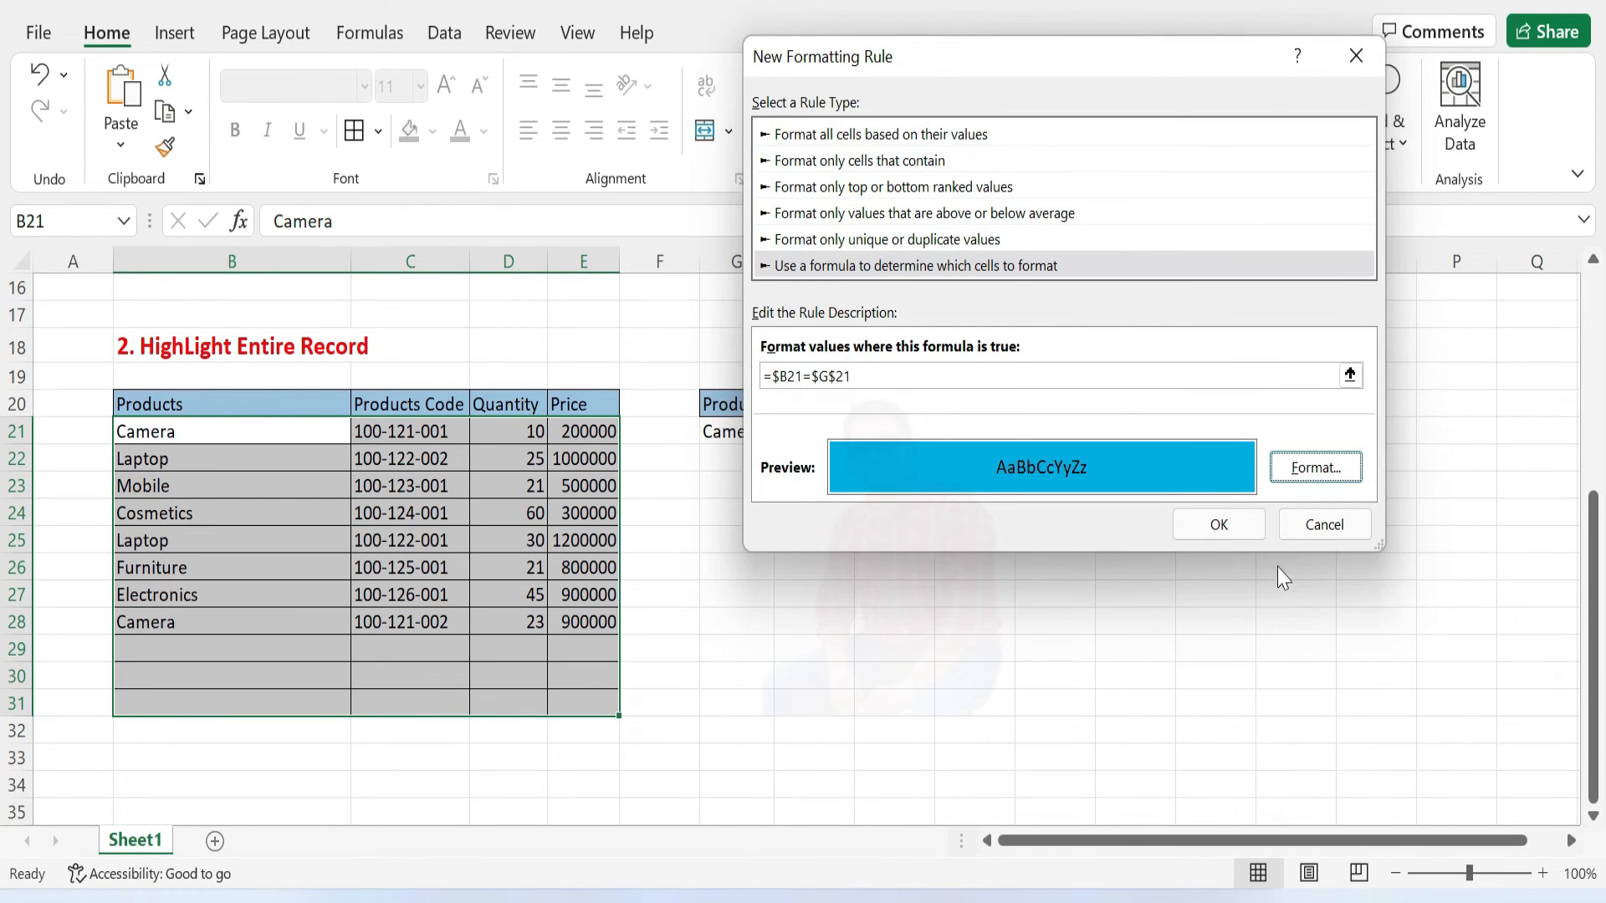
left_click(1220, 527)
left_click(1069, 541)
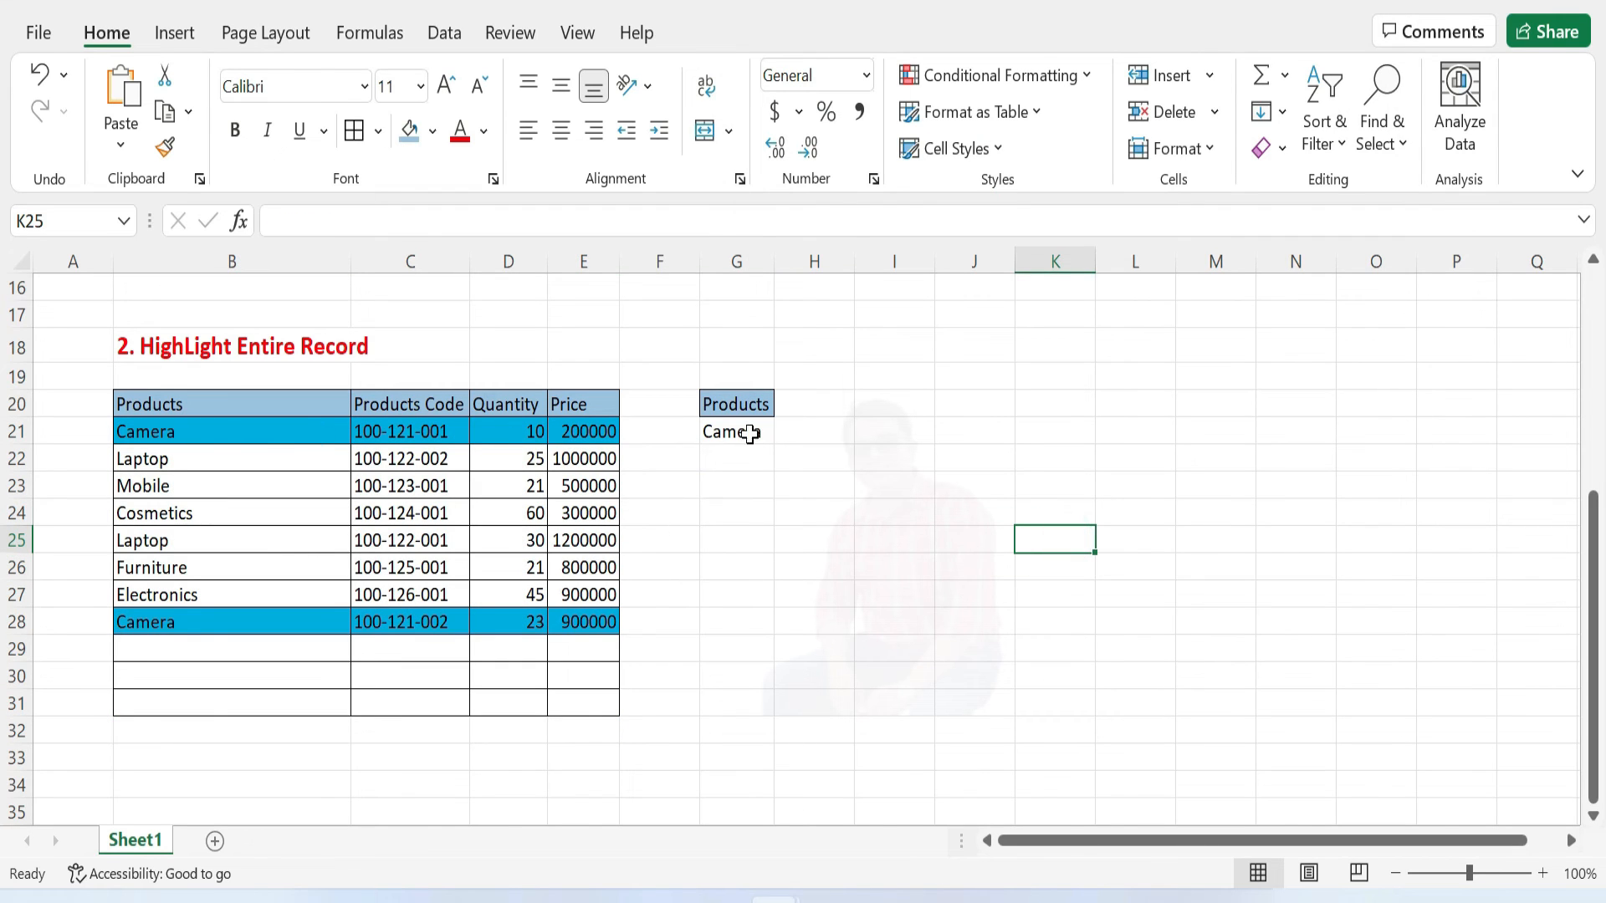
- Test the record highlighting by choosing Laptop and finally Cosmetics from the product drop-down in G21
left_click(747, 433)
left_click(785, 431)
left_click(755, 471)
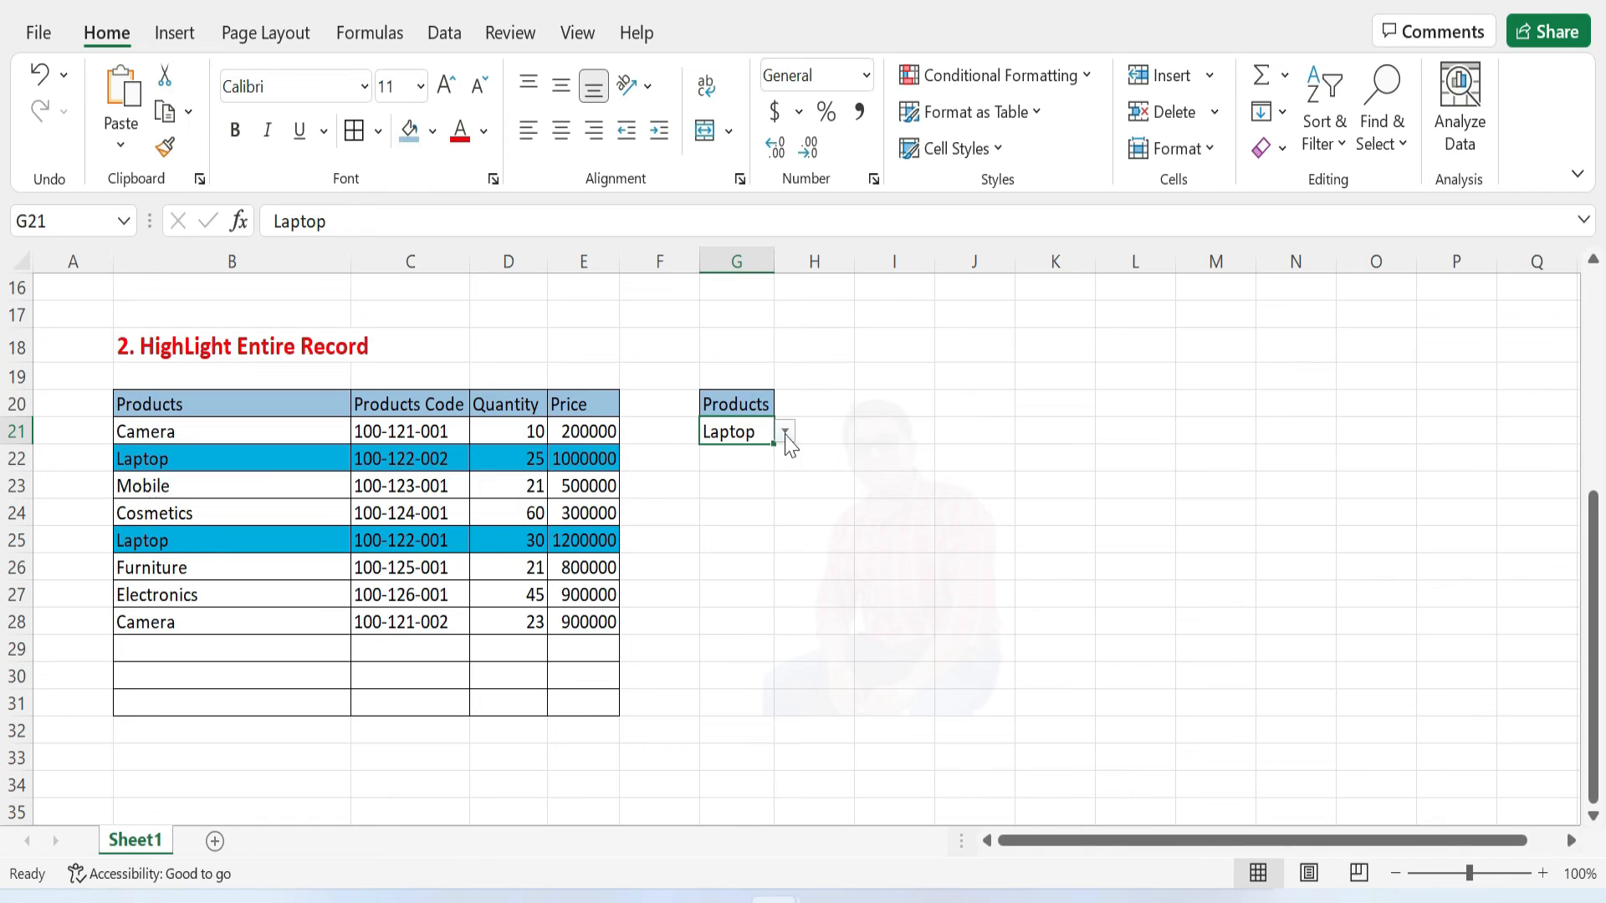
left_click(785, 432)
left_click(749, 501)
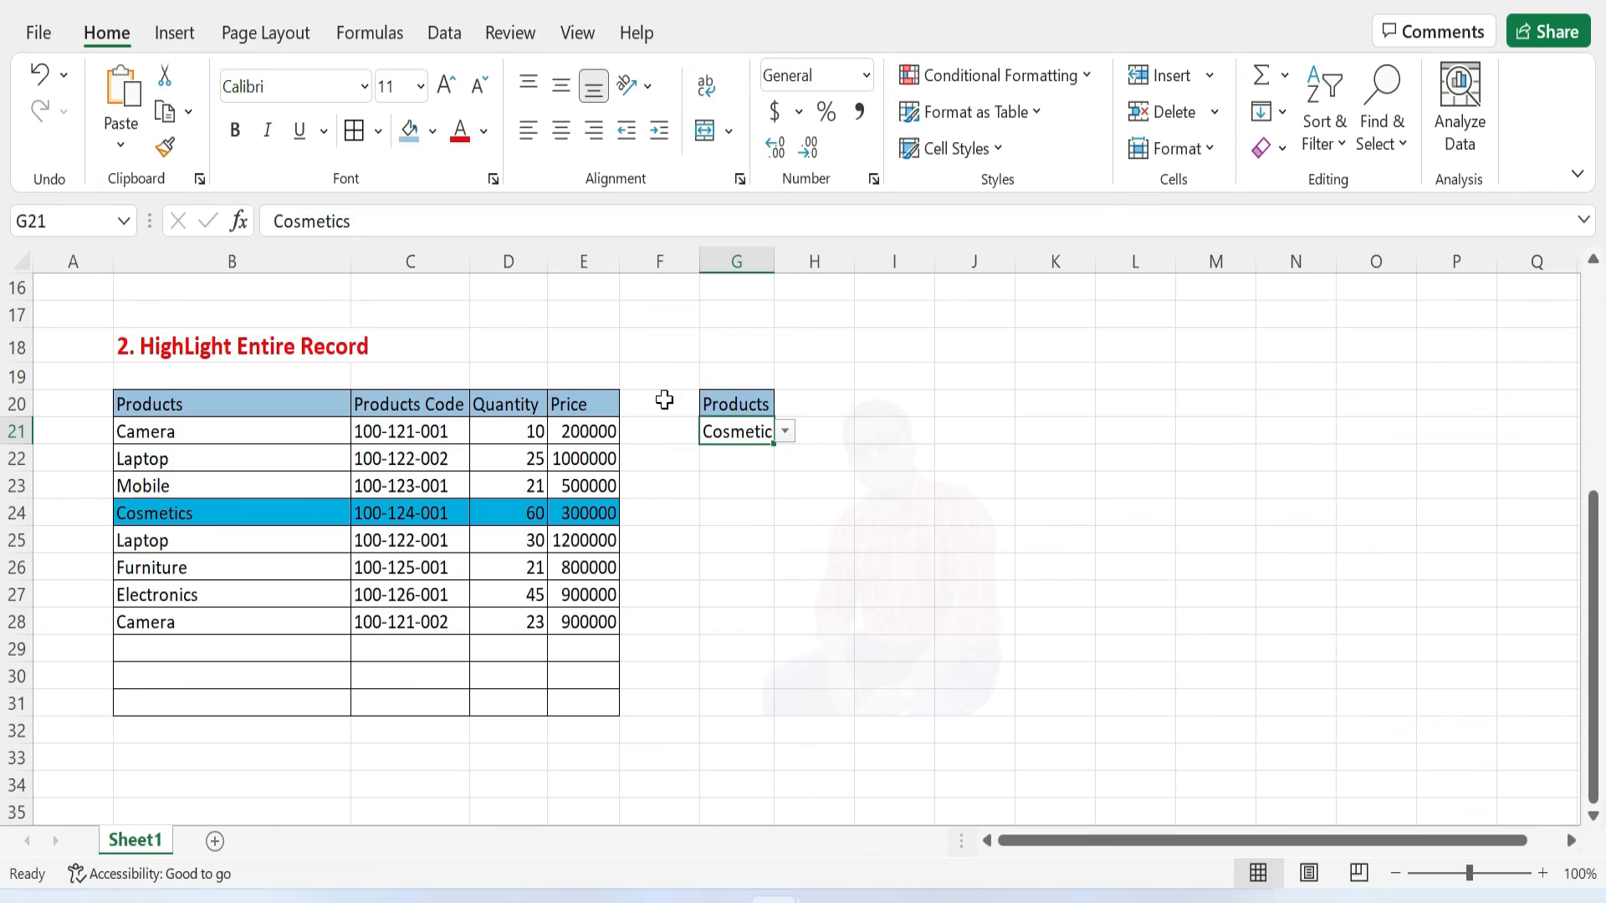
scroll(679, 526, "up", 5)
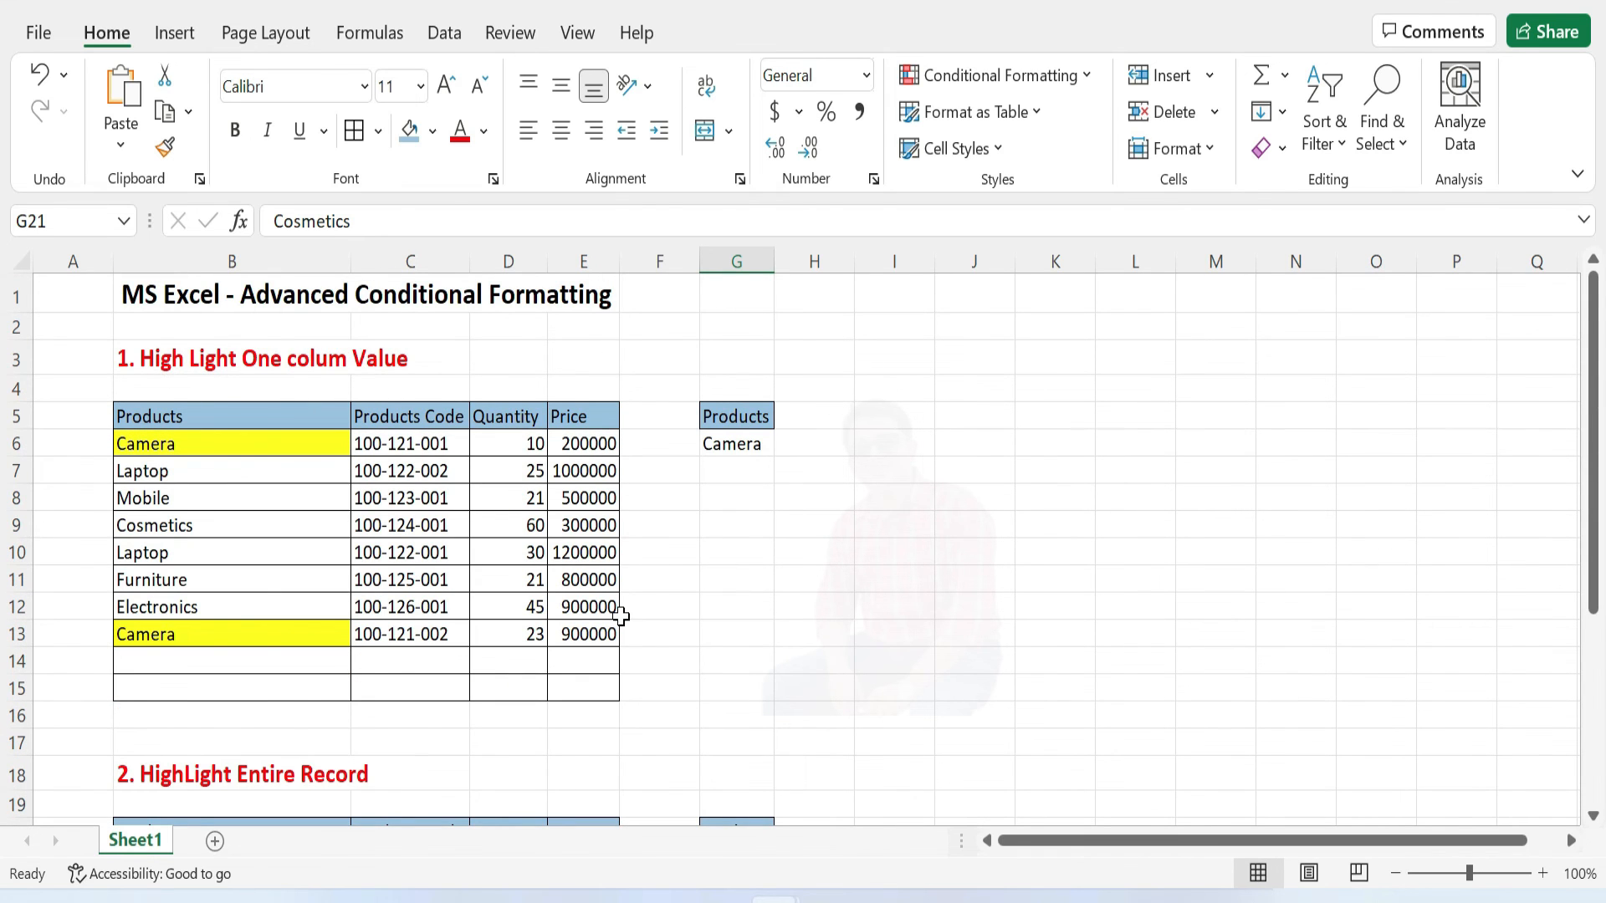
scroll(621, 616, "down", 1)
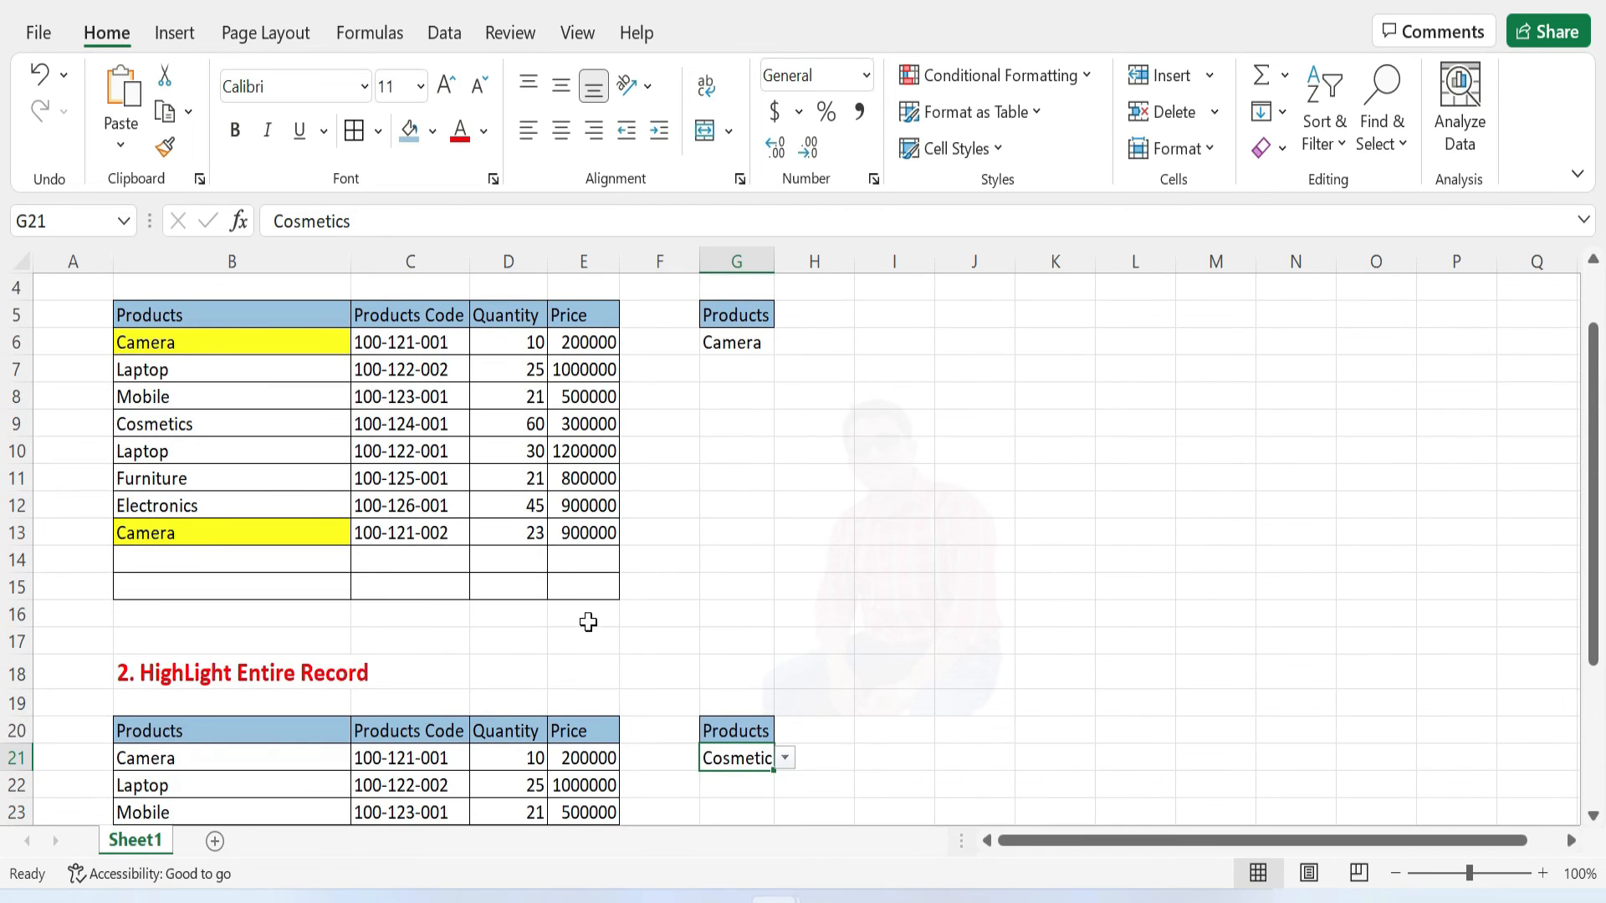
scroll(588, 622, "up", 1)
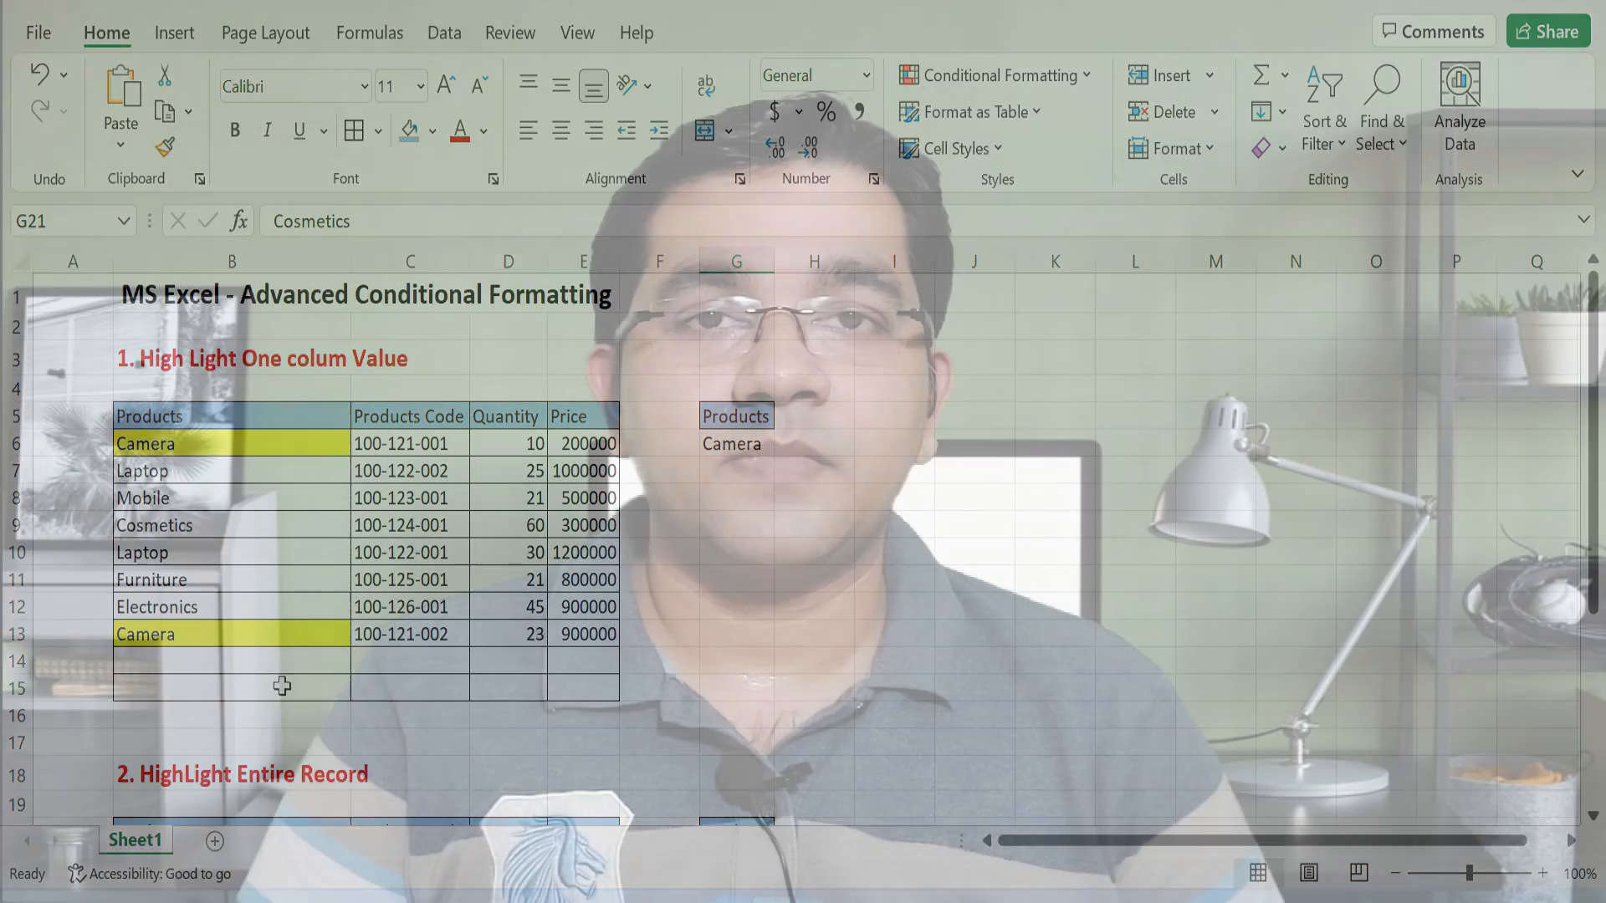